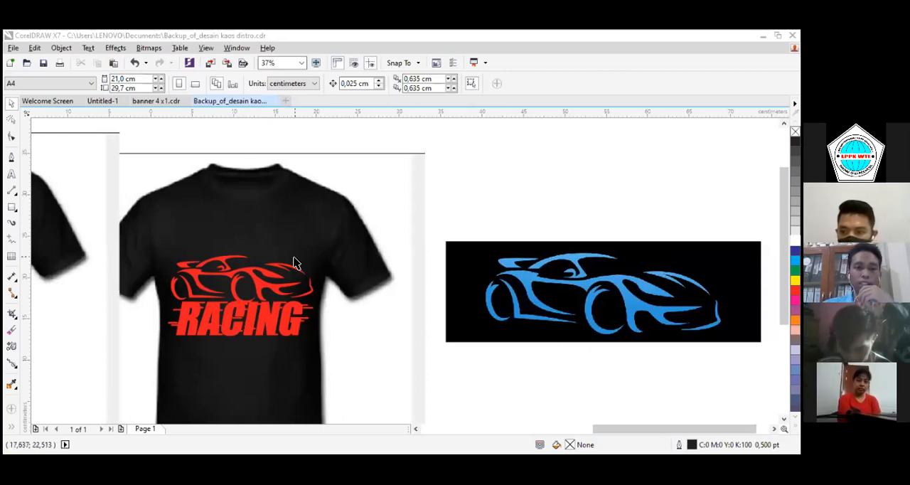
Switch to the banner 4x1.cdr document and examine both the large banner and its small version
{"action": "scroll", "coordinate": [294, 257], "scroll_direction": "down", "scroll_amount": 2}
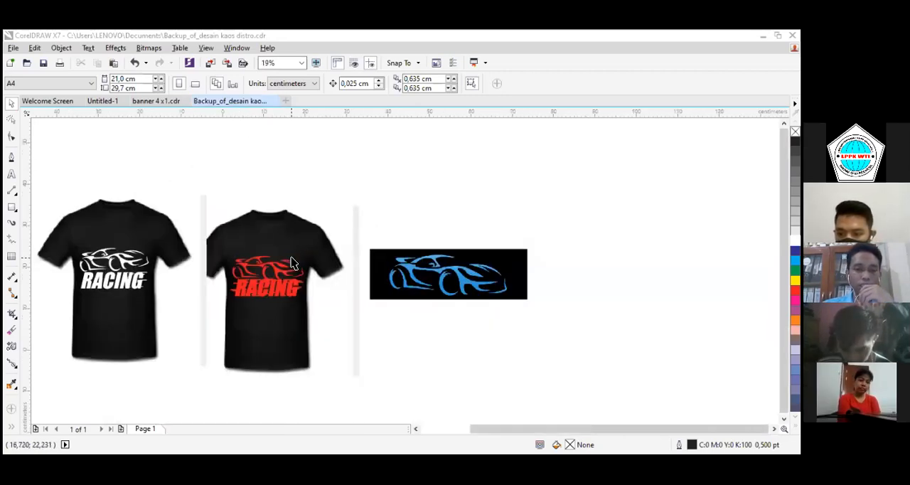
{"action": "left_click", "coordinate": [150, 105]}
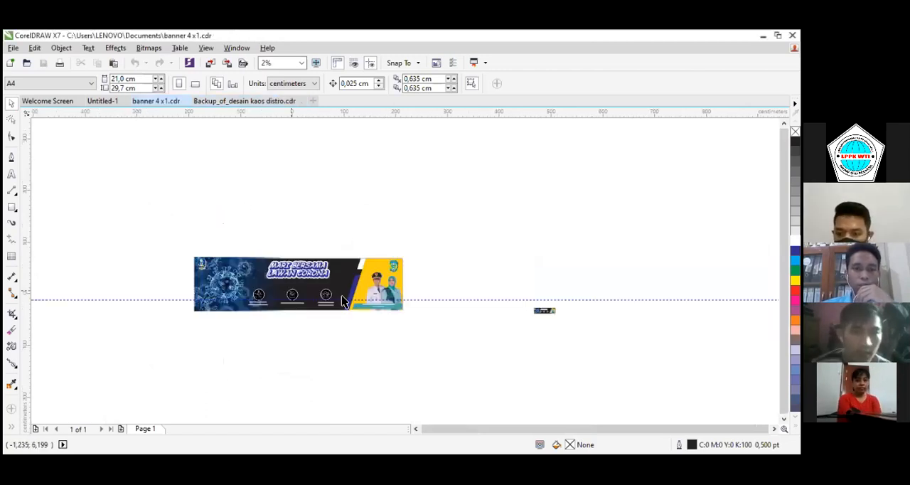
{"action": "left_click", "coordinate": [233, 280]}
{"action": "scroll", "coordinate": [251, 288], "scroll_direction": "up", "scroll_amount": 1}
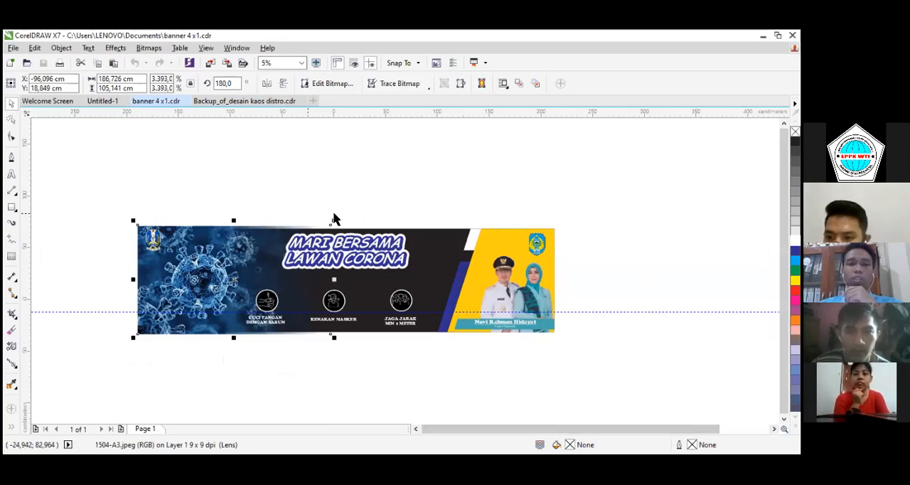
{"action": "scroll", "coordinate": [602, 356], "scroll_direction": "down", "scroll_amount": 3}
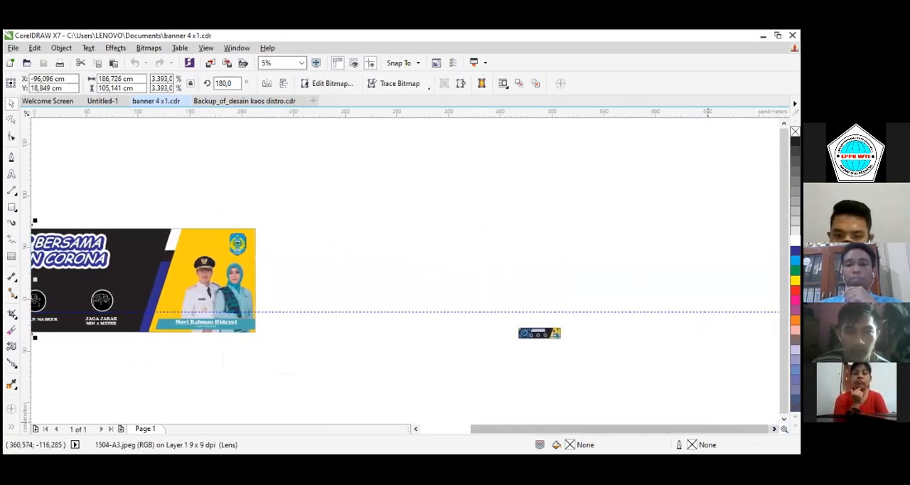
{"action": "scroll", "coordinate": [569, 342], "scroll_direction": "up", "scroll_amount": 2}
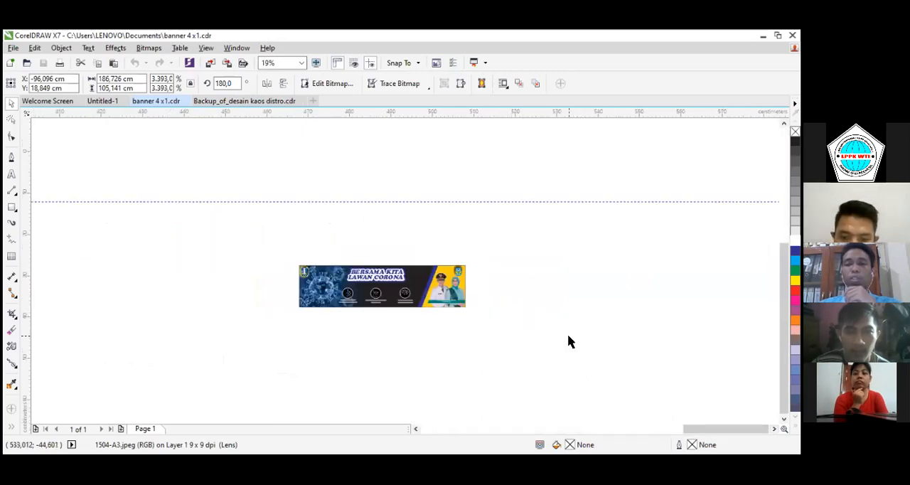
{"action": "scroll", "coordinate": [490, 301], "scroll_direction": "up", "scroll_amount": 2}
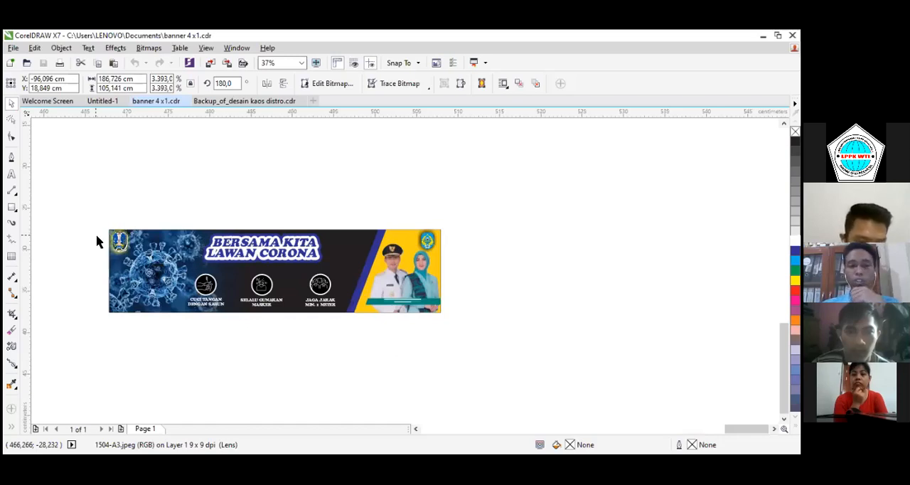
Change the workspace to Default from the Welcome Screen and return to the T-shirt design document
{"action": "left_click", "coordinate": [238, 104]}
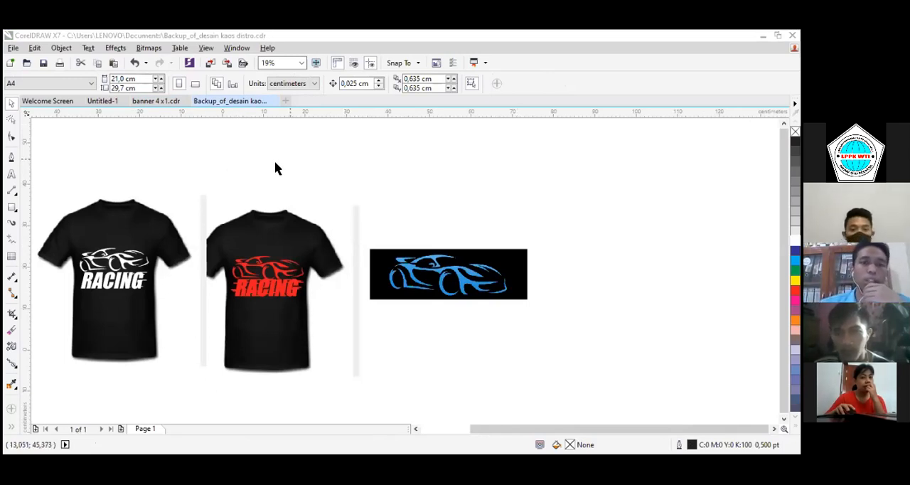
{"action": "left_click", "coordinate": [235, 48]}
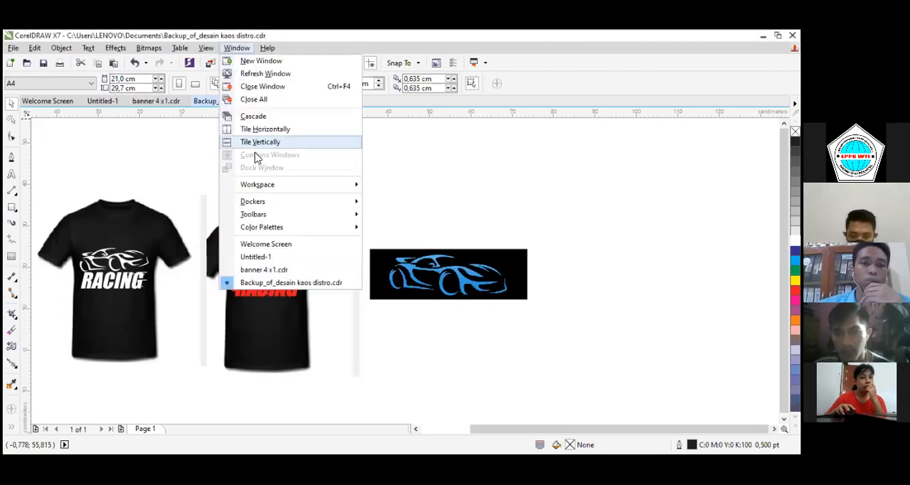
{"action": "mouse_move", "coordinate": [296, 193]}
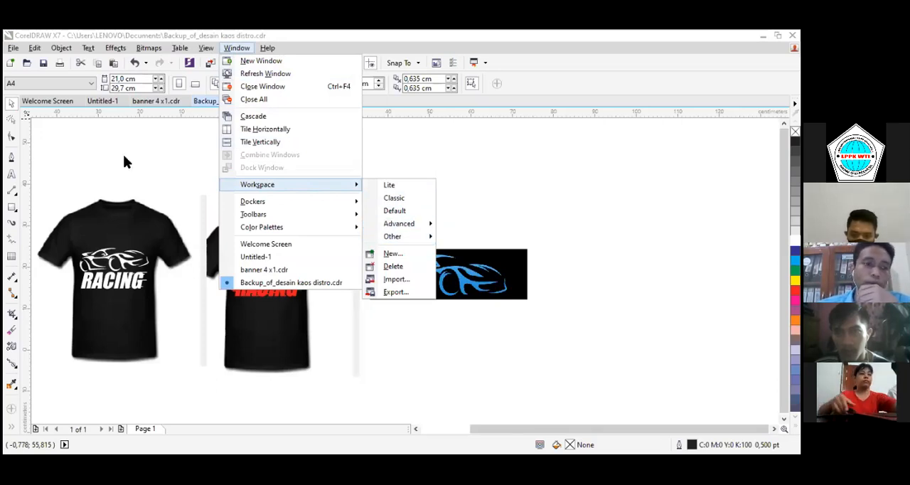
{"action": "left_click", "coordinate": [58, 102]}
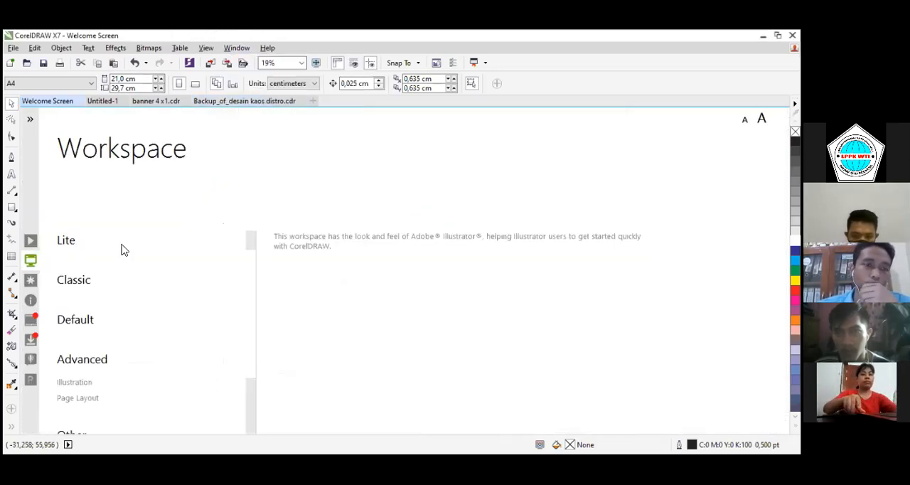
{"action": "left_click", "coordinate": [78, 385]}
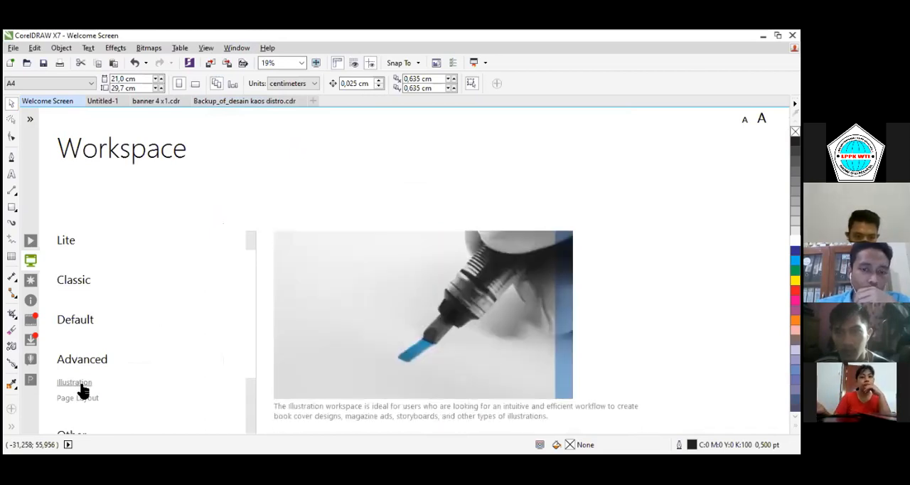
{"action": "left_click", "coordinate": [82, 320]}
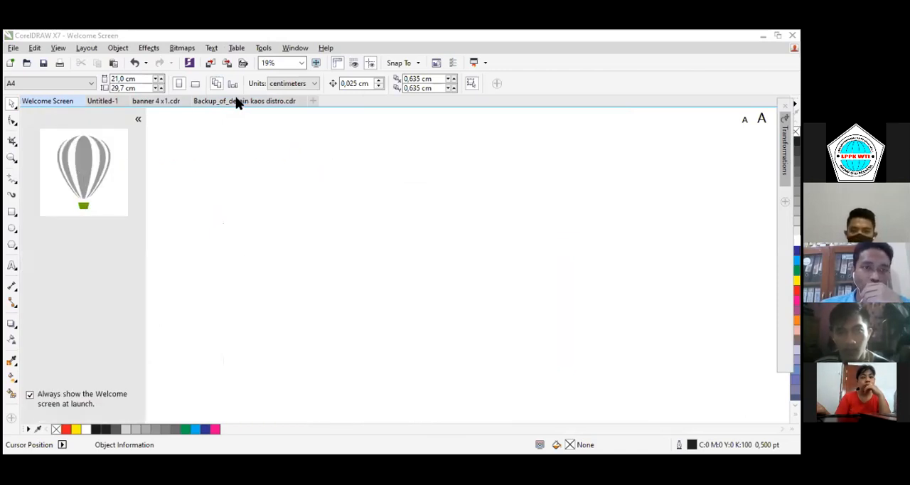
{"action": "left_click", "coordinate": [238, 102]}
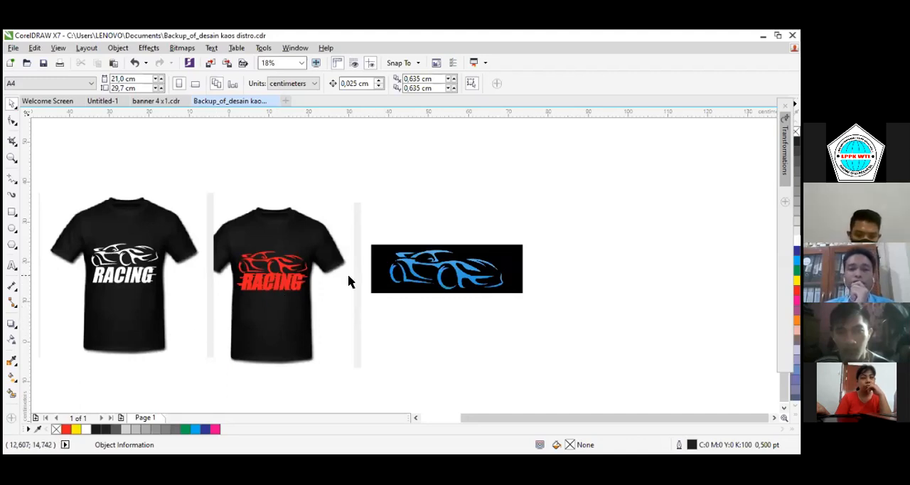
Try moving the blue car bitmap and the red-print shirt photo apart, and undo the shirt photo's move
{"action": "left_click_drag", "start_coordinate": [414, 269], "coordinate": [494, 240]}
{"action": "left_click_drag", "start_coordinate": [273, 233], "coordinate": [321, 219]}
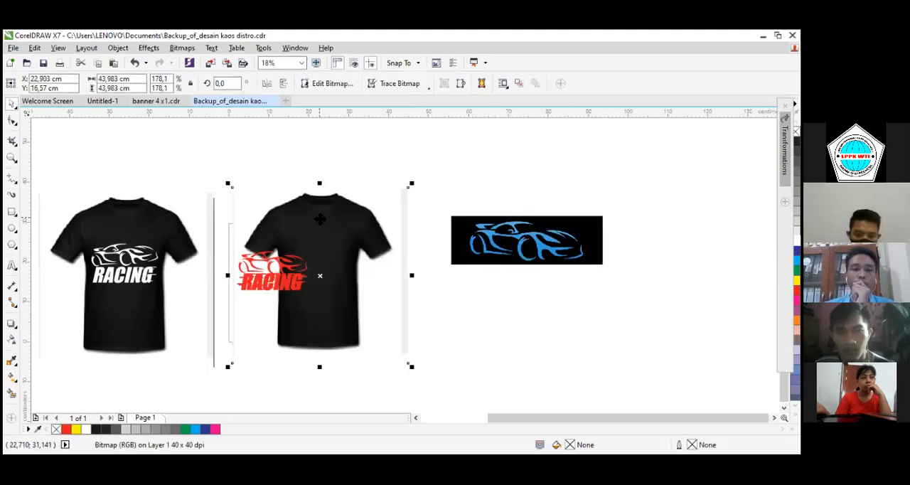
{"action": "left_click", "coordinate": [134, 62]}
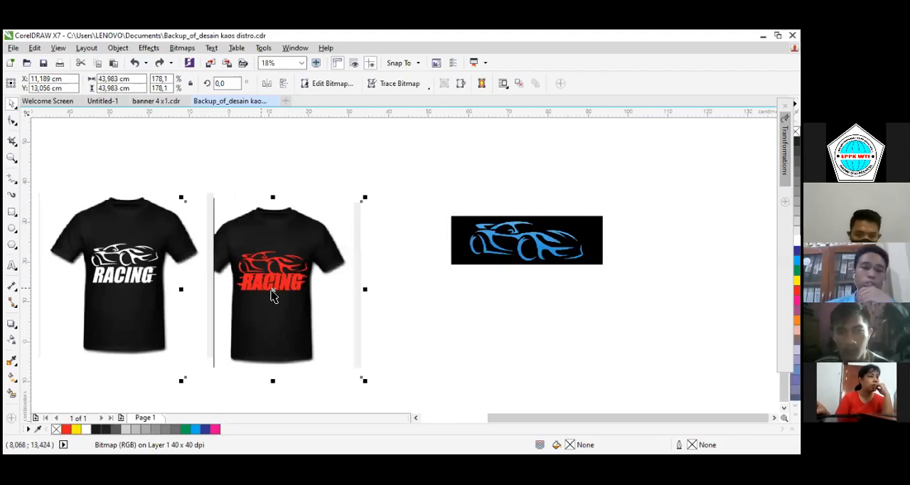
Reposition the blue car bitmap beside the red-print T-shirt, centred at about X 55.5 cm, Y 25.6 cm
{"action": "scroll", "coordinate": [272, 297], "scroll_direction": "up", "scroll_amount": 2}
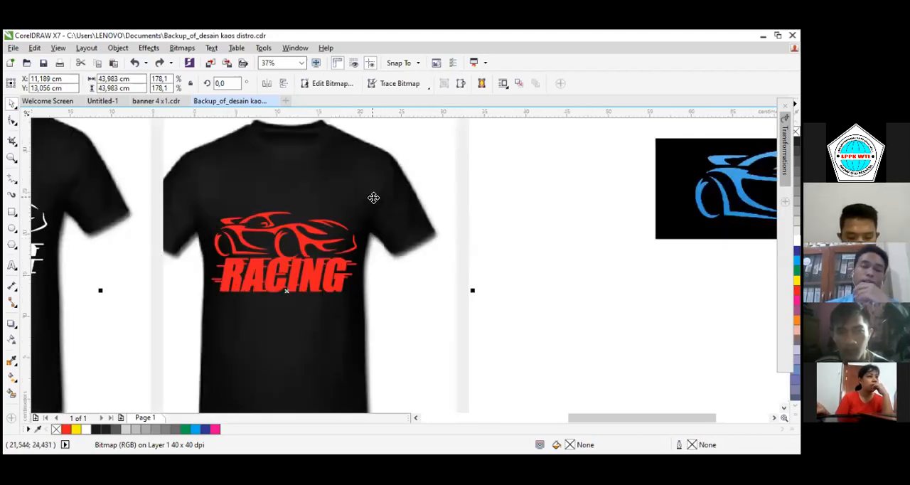
{"action": "scroll", "coordinate": [466, 204], "scroll_direction": "down", "scroll_amount": 2}
{"action": "left_click_drag", "start_coordinate": [602, 192], "coordinate": [543, 209]}
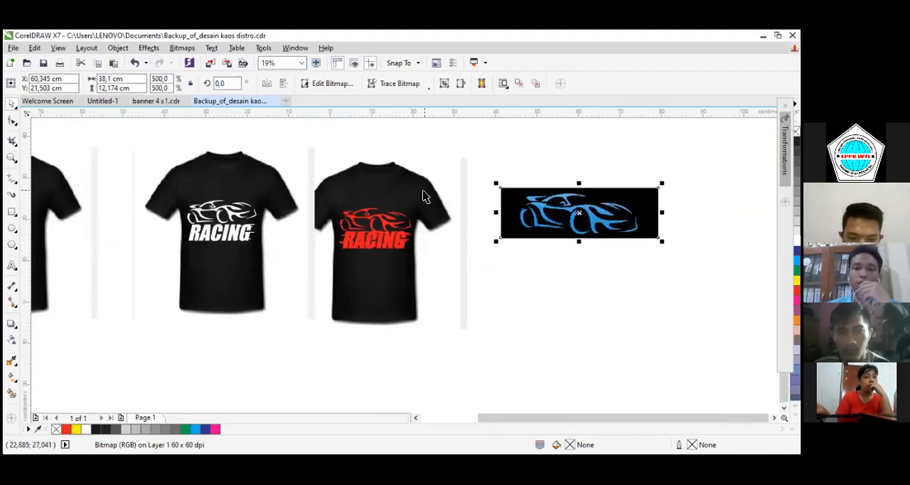
{"action": "scroll", "coordinate": [423, 197], "scroll_direction": "up", "scroll_amount": 2}
{"action": "left_click_drag", "start_coordinate": [600, 235], "coordinate": [573, 212]}
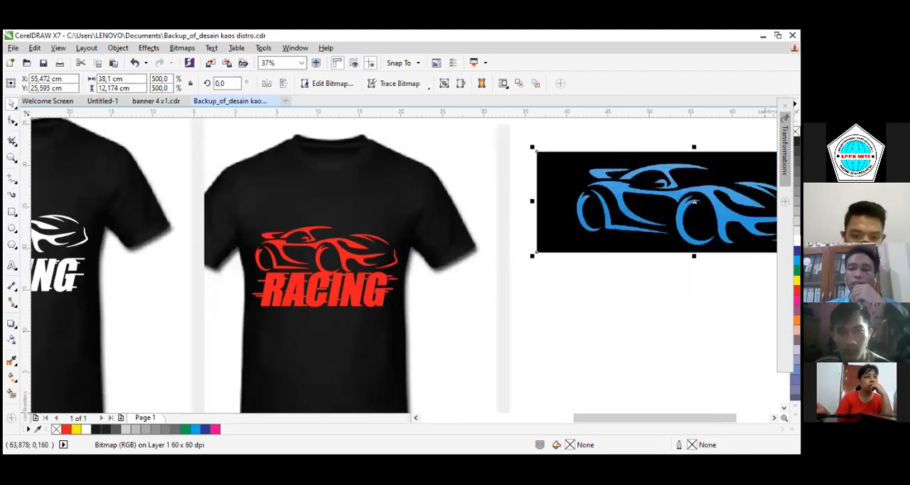
Examine the red racing print on the T-shirt and compare it with the blue car bitmap
{"action": "scroll", "coordinate": [400, 250], "scroll_direction": "right", "scroll_amount": 5}
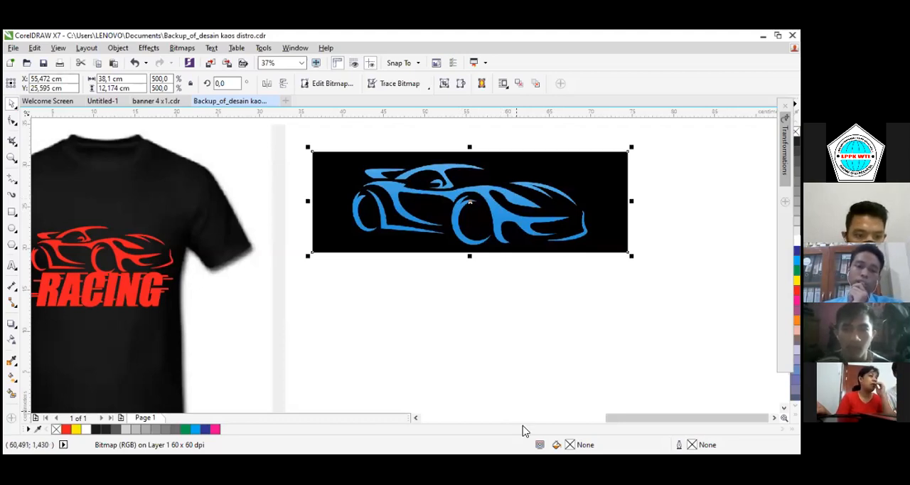
{"action": "left_click", "coordinate": [418, 418]}
{"action": "left_click", "coordinate": [370, 200]}
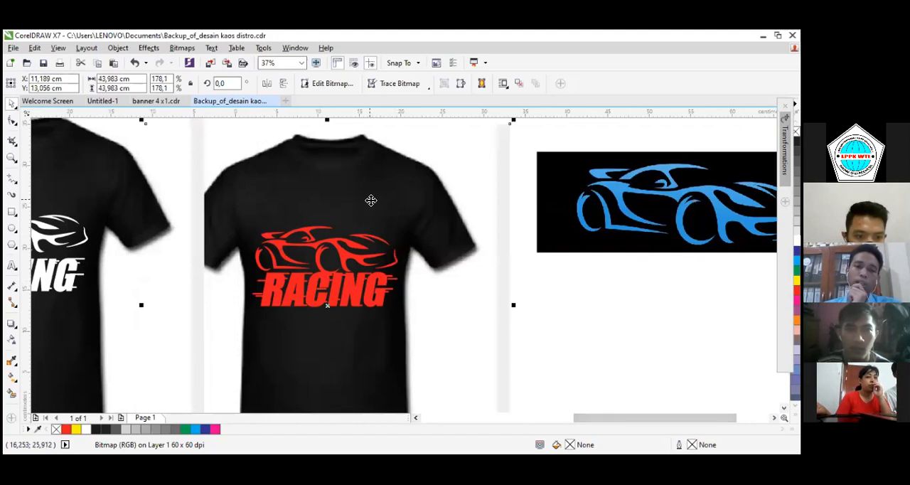
{"action": "scroll", "coordinate": [371, 201], "scroll_direction": "down", "scroll_amount": 2}
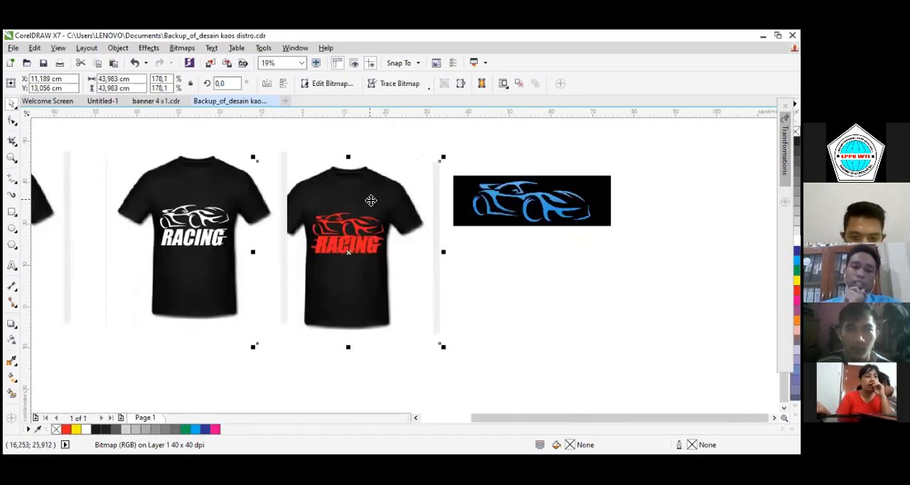
{"action": "scroll", "coordinate": [371, 200], "scroll_direction": "up", "scroll_amount": 2}
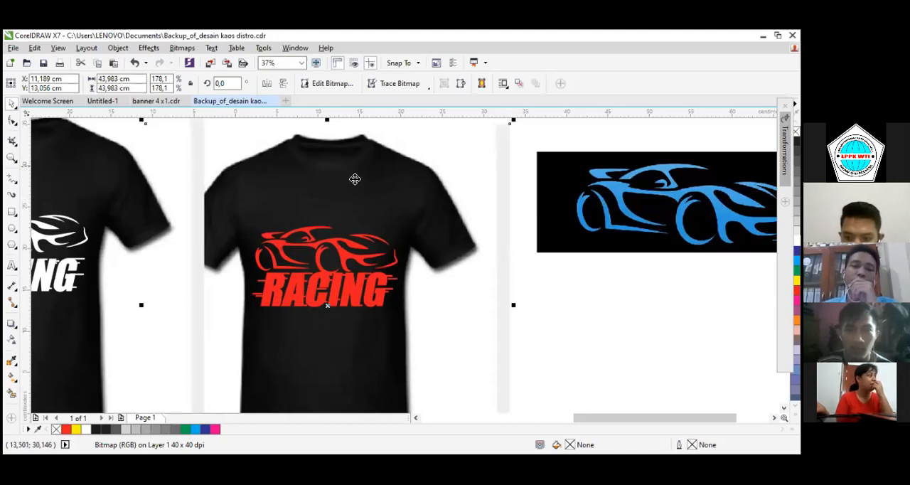
{"action": "scroll", "coordinate": [357, 179], "scroll_direction": "down", "scroll_amount": 2}
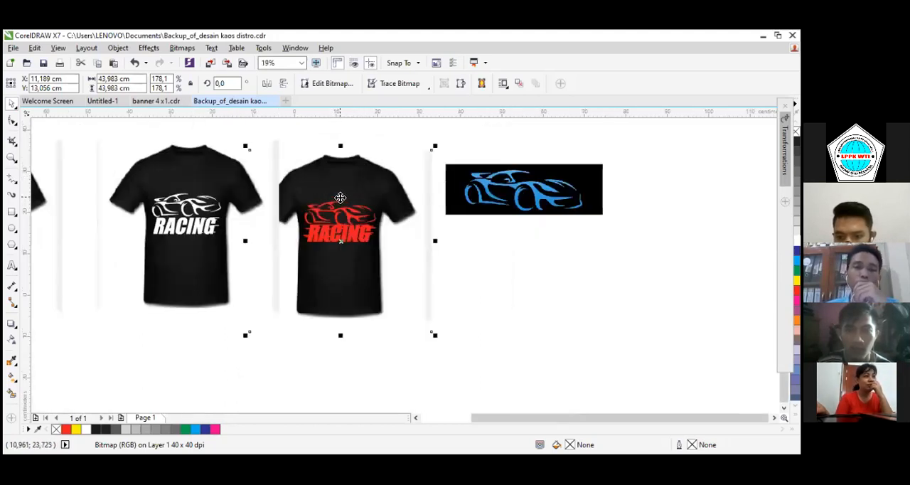
{"action": "scroll", "coordinate": [340, 198], "scroll_direction": "up", "scroll_amount": 2}
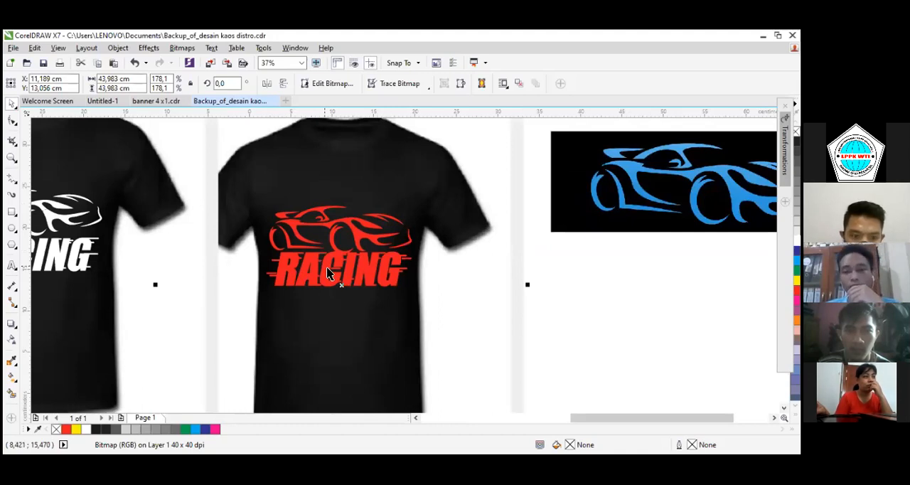
{"action": "scroll", "coordinate": [346, 263], "scroll_direction": "down", "scroll_amount": 1}
{"action": "scroll", "coordinate": [522, 224], "scroll_direction": "up", "scroll_amount": 1}
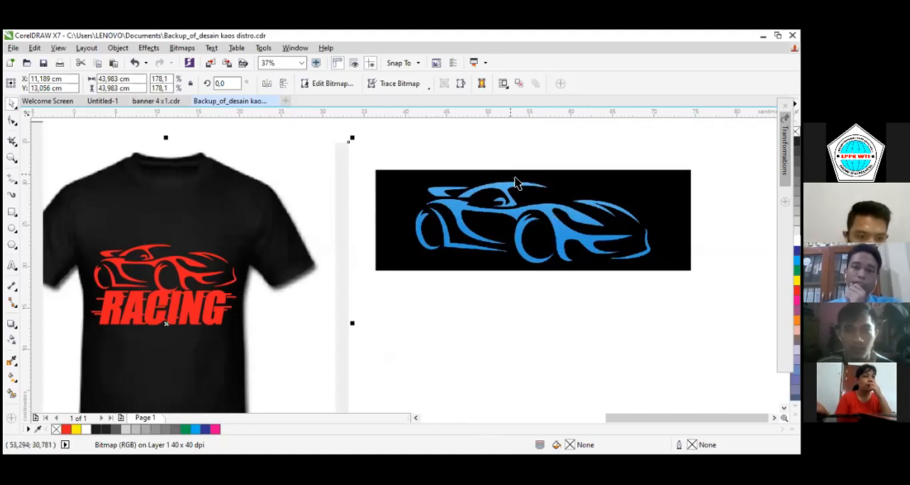
{"action": "key", "text": "alt+Tab"}
Start an Outline Trace of the blue car bitmap using the Detailed Logo type
{"action": "left_click", "coordinate": [552, 219]}
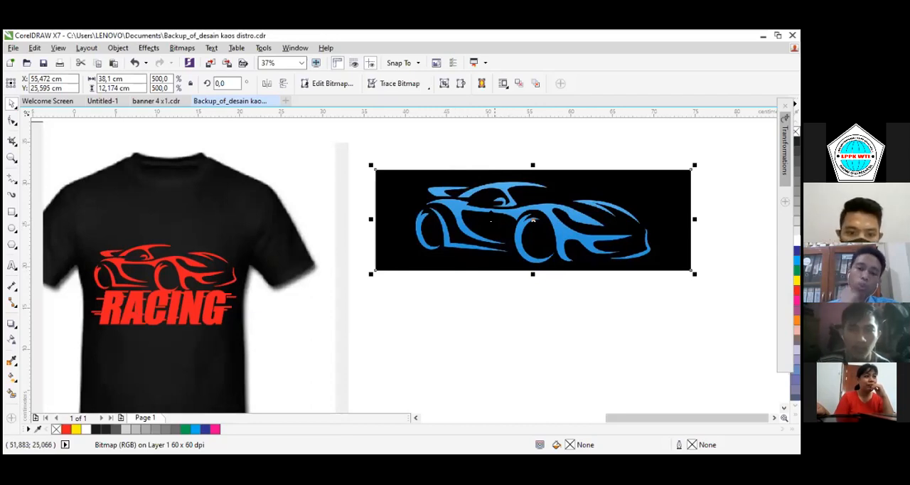
{"action": "right_click", "coordinate": [497, 210]}
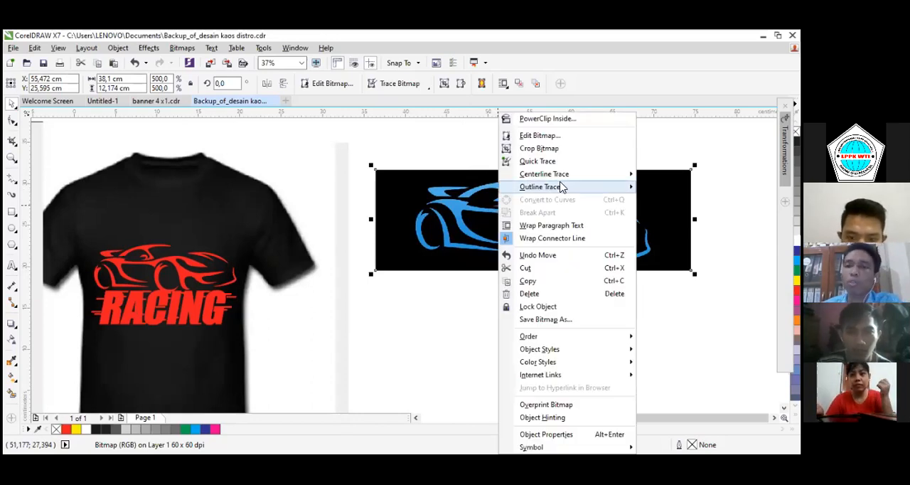
{"action": "mouse_move", "coordinate": [562, 186]}
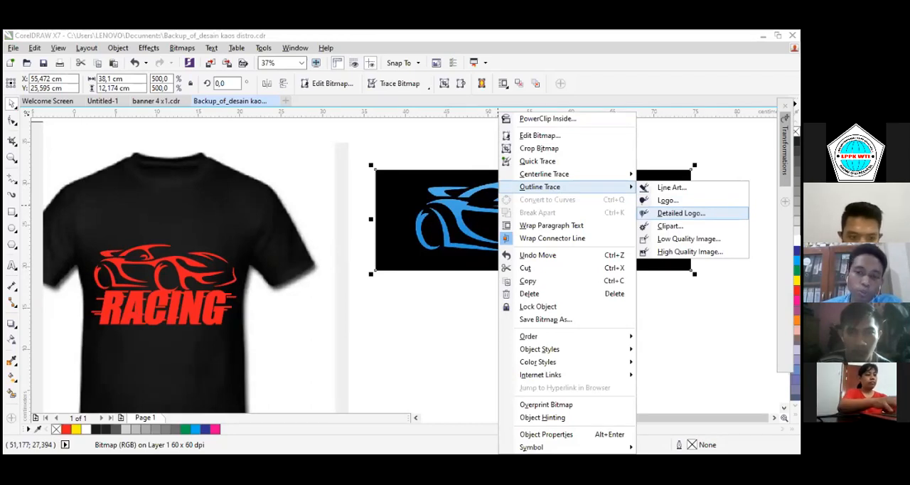
{"action": "left_click", "coordinate": [682, 213]}
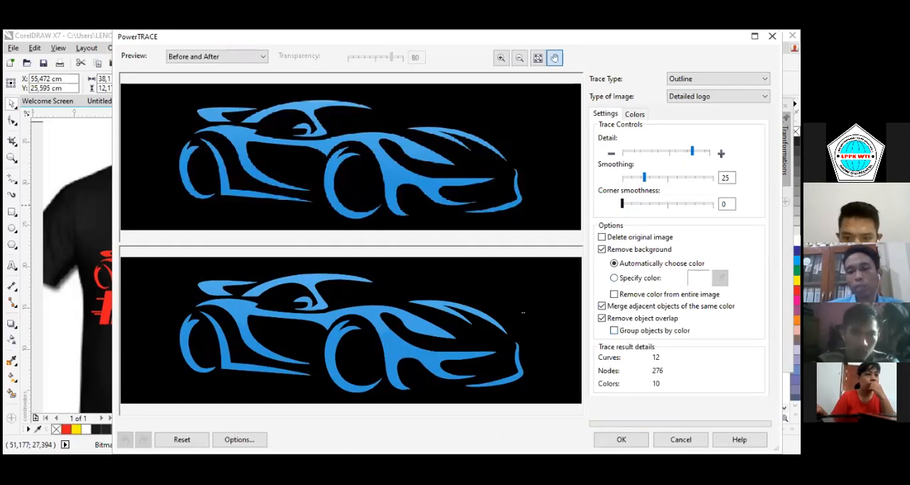
Specify the sampled black as the background colour to remove and apply the trace
{"action": "left_click", "coordinate": [614, 279]}
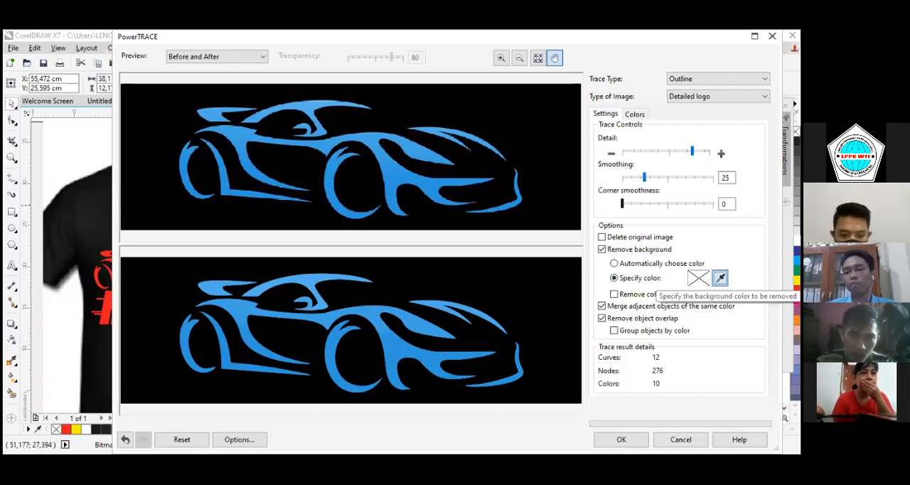
{"action": "left_click", "coordinate": [721, 278]}
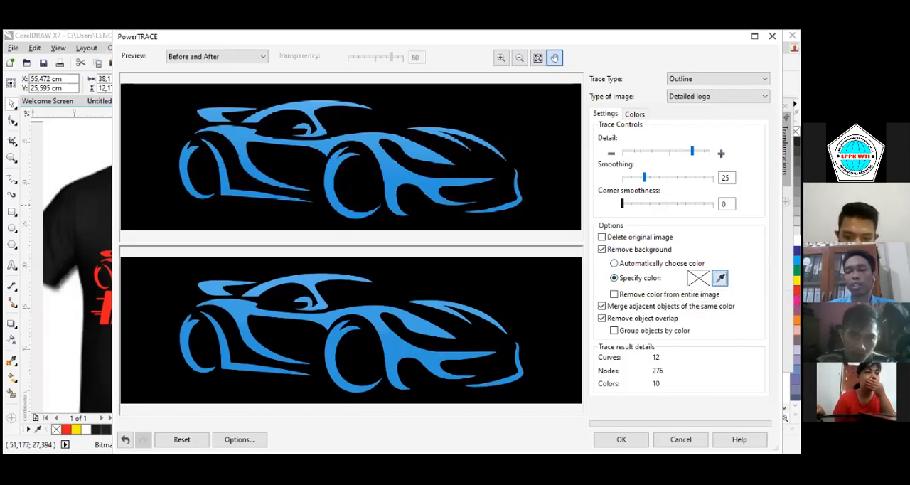
{"action": "left_click", "coordinate": [511, 272]}
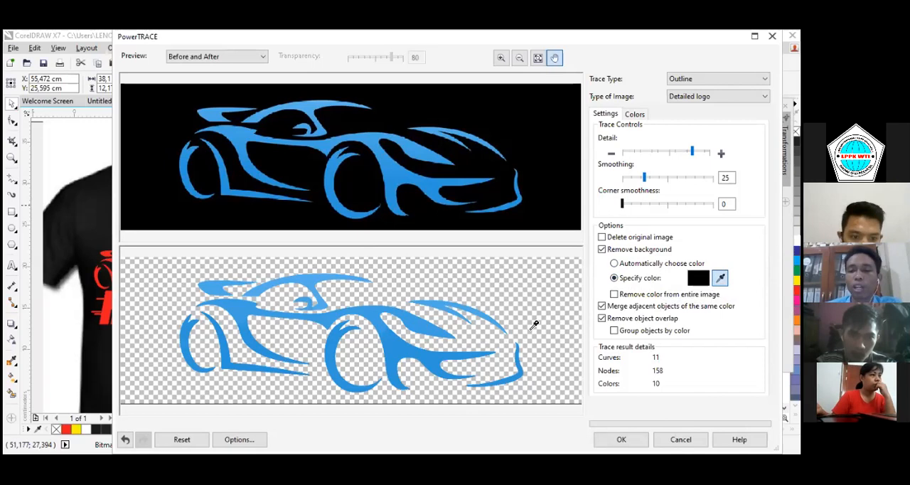
{"action": "left_click", "coordinate": [621, 439]}
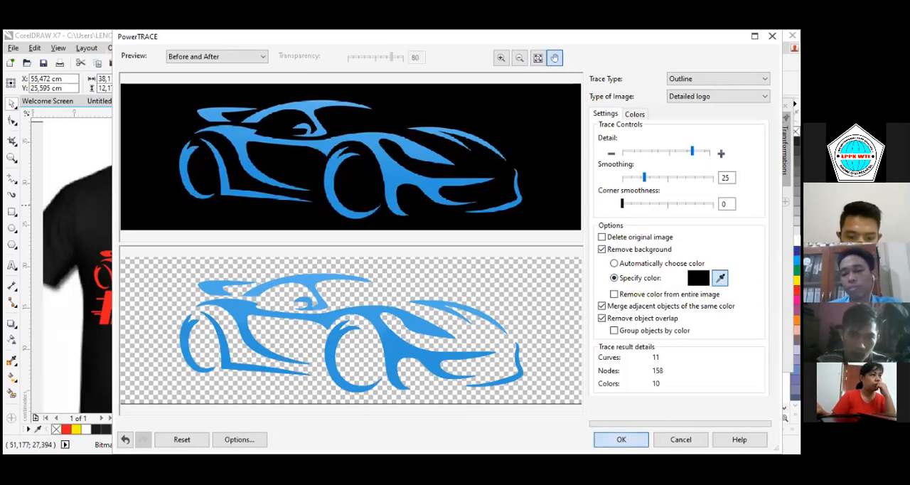
Separate the traced car from its source, placing it at about X 54.7, Y 14.7 cm and the bitmap at about X 50.7, Y 28.6 cm
{"action": "left_click_drag", "start_coordinate": [555, 222], "coordinate": [547, 301]}
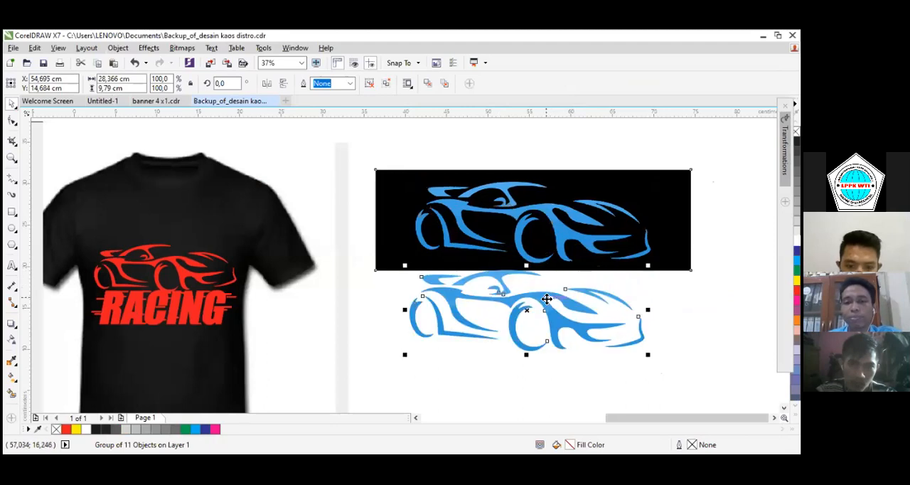
{"action": "left_click_drag", "start_coordinate": [551, 222], "coordinate": [512, 197]}
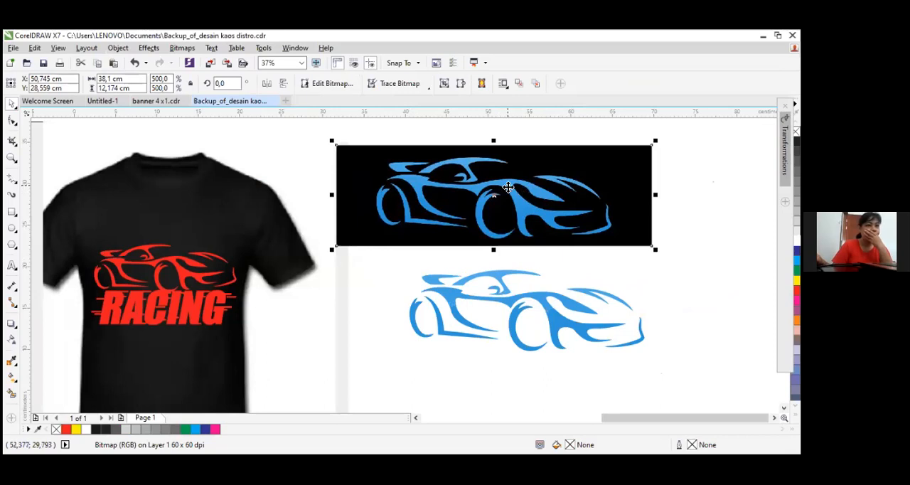
Move the traced car to about X 53.9, Y 15.1 cm and shift the collapsed Transformations docker clear of the colour palette
{"action": "left_click", "coordinate": [544, 306]}
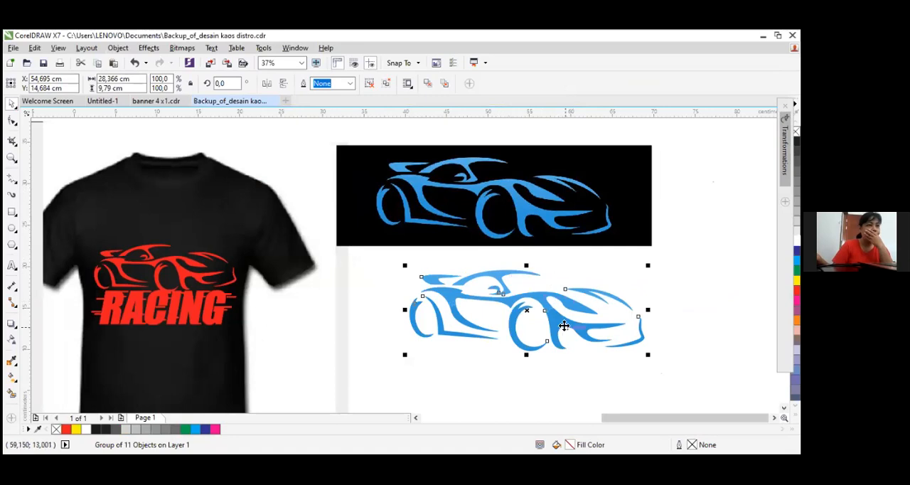
{"action": "left_click_drag", "start_coordinate": [564, 326], "coordinate": [556, 322]}
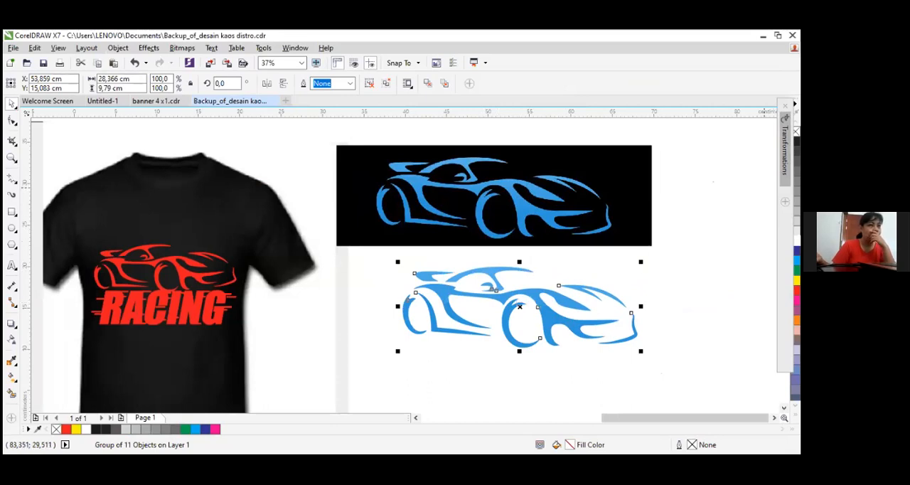
{"action": "left_click_drag", "start_coordinate": [785, 222], "coordinate": [758, 231]}
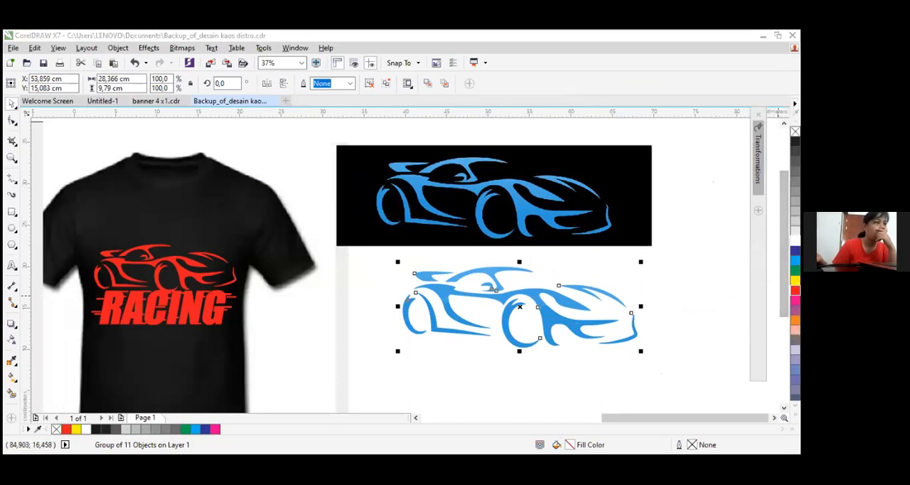
Try red and yellow fills on the traced car, then fill it with green (C100 M0 Y100 K0)
{"action": "left_click", "coordinate": [795, 290]}
{"action": "scroll", "coordinate": [546, 298], "scroll_direction": "up", "scroll_amount": 2}
{"action": "scroll", "coordinate": [544, 295], "scroll_direction": "down", "scroll_amount": 1}
{"action": "scroll", "coordinate": [544, 299], "scroll_direction": "down", "scroll_amount": 1}
{"action": "left_click", "coordinate": [795, 280]}
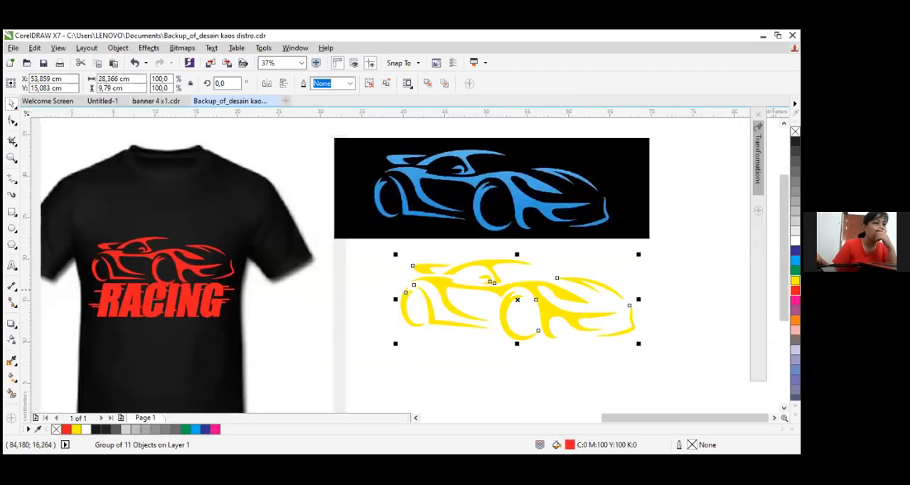
{"action": "left_click", "coordinate": [795, 270]}
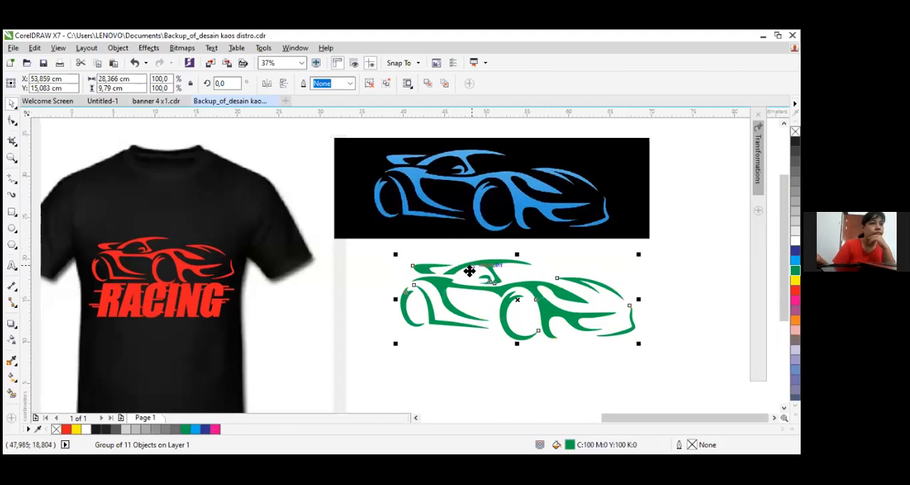
Reposition the blue car bitmap at about X 53.0, Y 28.0 cm
{"action": "left_click_drag", "start_coordinate": [516, 190], "coordinate": [531, 188]}
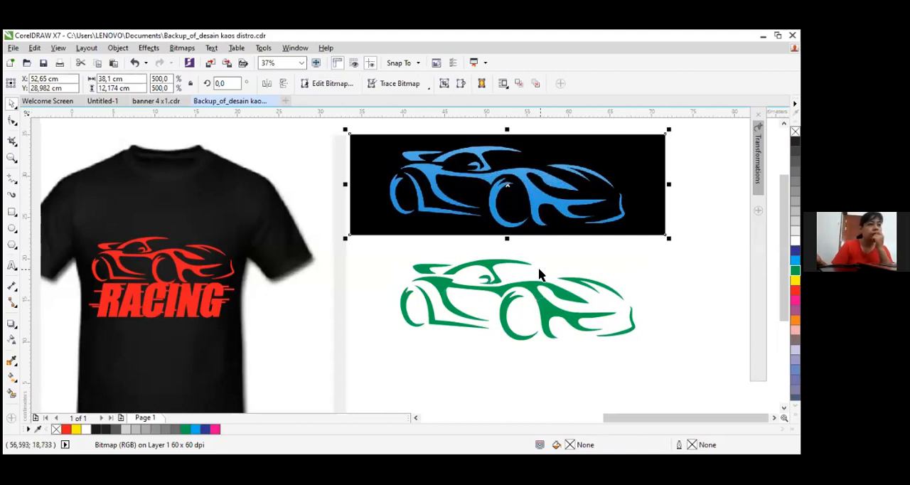
{"action": "left_click_drag", "start_coordinate": [533, 208], "coordinate": [539, 214]}
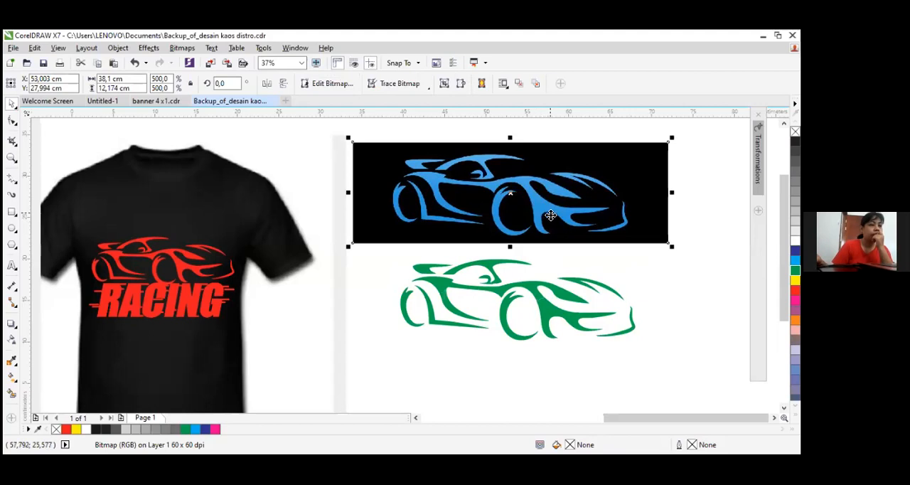
Delete the red car and the red RACING lettering from the black T-shirt
{"action": "scroll", "coordinate": [521, 278], "scroll_direction": "down", "scroll_amount": 2}
{"action": "scroll", "coordinate": [521, 281], "scroll_direction": "down", "scroll_amount": 2}
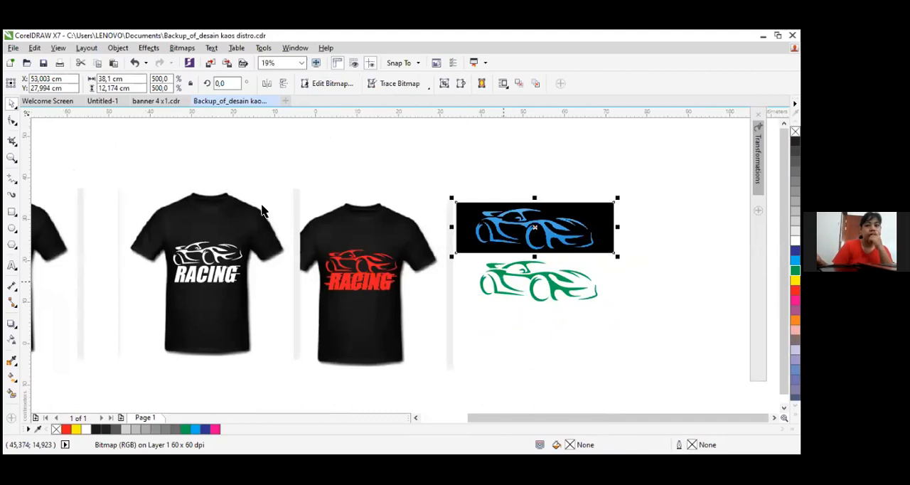
{"action": "scroll", "coordinate": [261, 213], "scroll_direction": "up", "scroll_amount": 2}
{"action": "left_click", "coordinate": [274, 236]}
{"action": "key", "text": "Delete"}
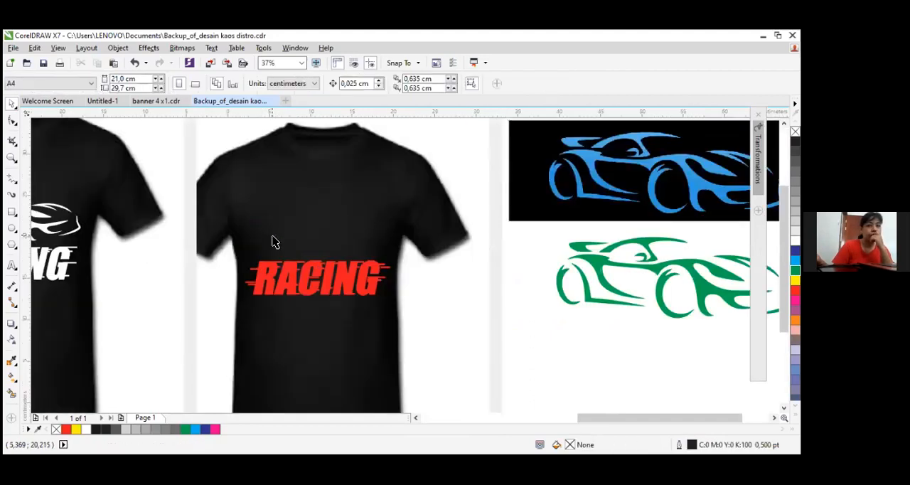
{"action": "left_click", "coordinate": [289, 277]}
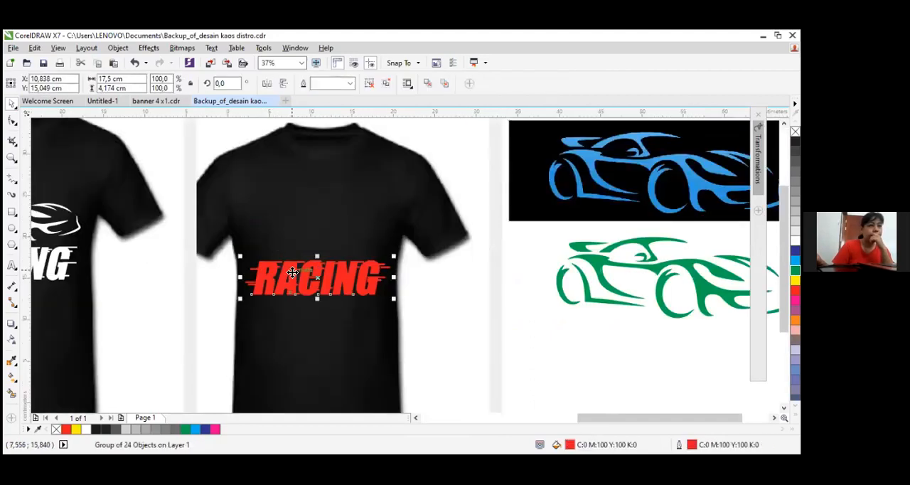
{"action": "key", "text": "Delete"}
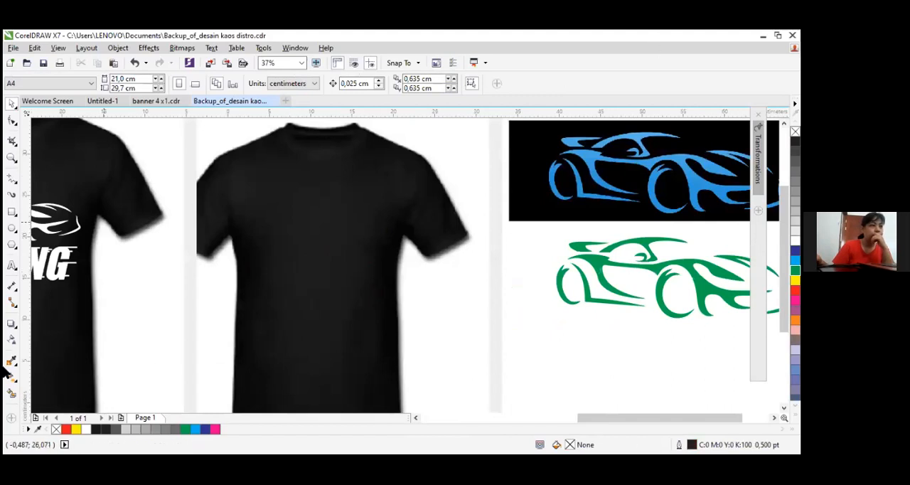
Place the green car on the T-shirt's chest at about X 11.3, Y 22.8 cm and scale it to about 18.3 cm wide
{"action": "left_click", "coordinate": [677, 271]}
{"action": "mouse_move", "coordinate": [677, 271]}
{"action": "left_mouse_down"}
{"action": "mouse_move", "coordinate": [636, 273]}
{"action": "mouse_move", "coordinate": [503, 235]}
{"action": "mouse_move", "coordinate": [360, 213]}
{"action": "left_mouse_up"}
{"action": "left_click_drag", "start_coordinate": [470, 185], "coordinate": [393, 211]}
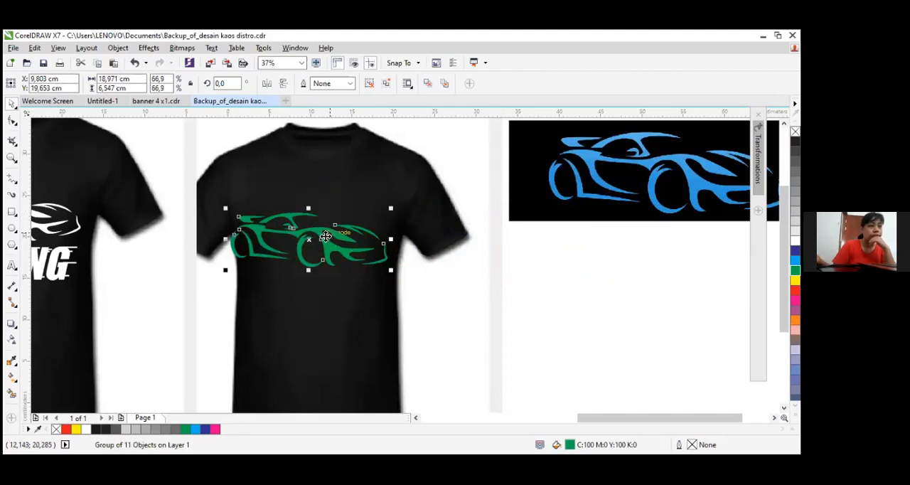
{"action": "left_click_drag", "start_coordinate": [325, 236], "coordinate": [335, 211]}
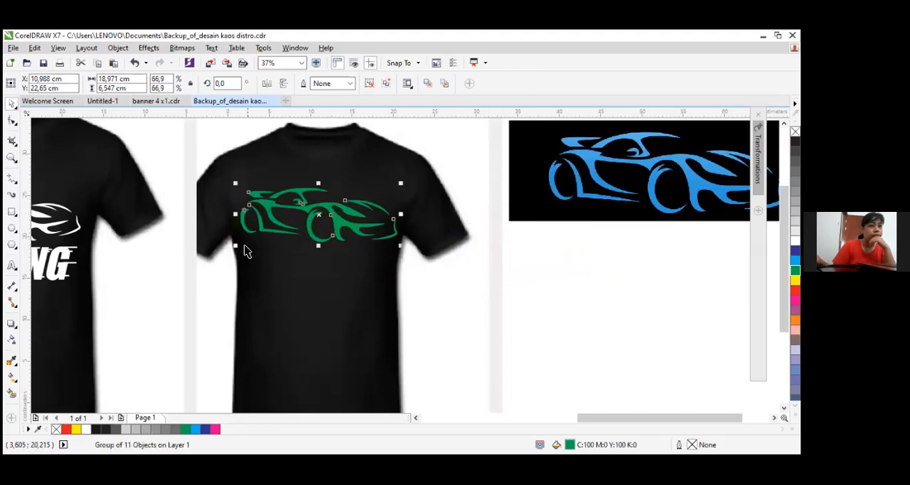
{"action": "left_click_drag", "start_coordinate": [235, 249], "coordinate": [242, 244]}
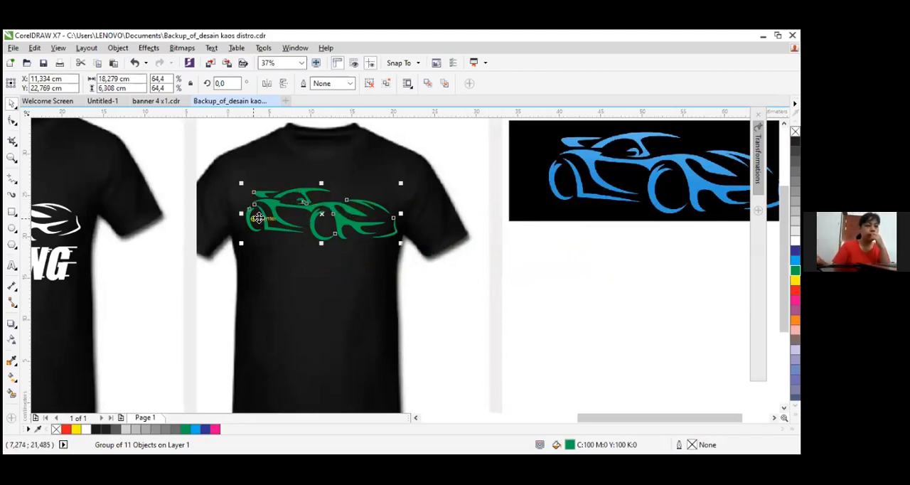
Add the artistic text "RACING" in the empty area below the blue car bitmap
{"action": "left_click", "coordinate": [412, 379]}
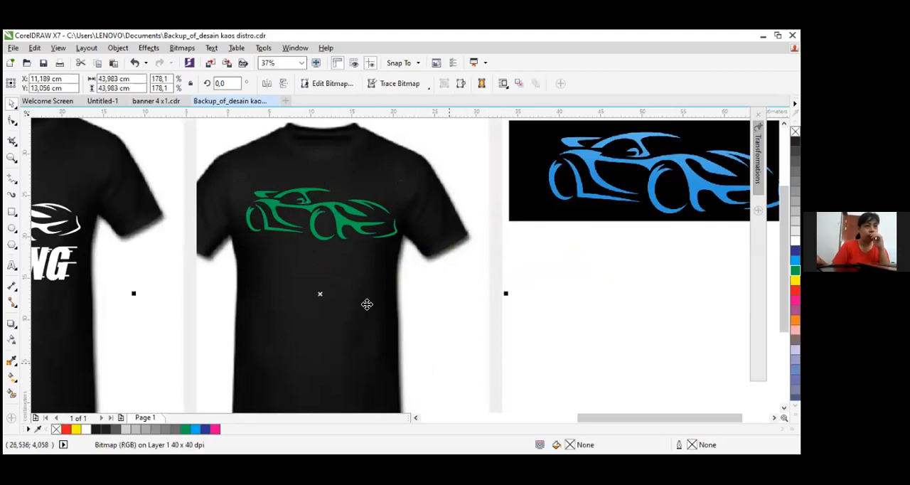
{"action": "key", "text": "h"}
{"action": "left_click_drag", "start_coordinate": [309, 306], "coordinate": [482, 323]}
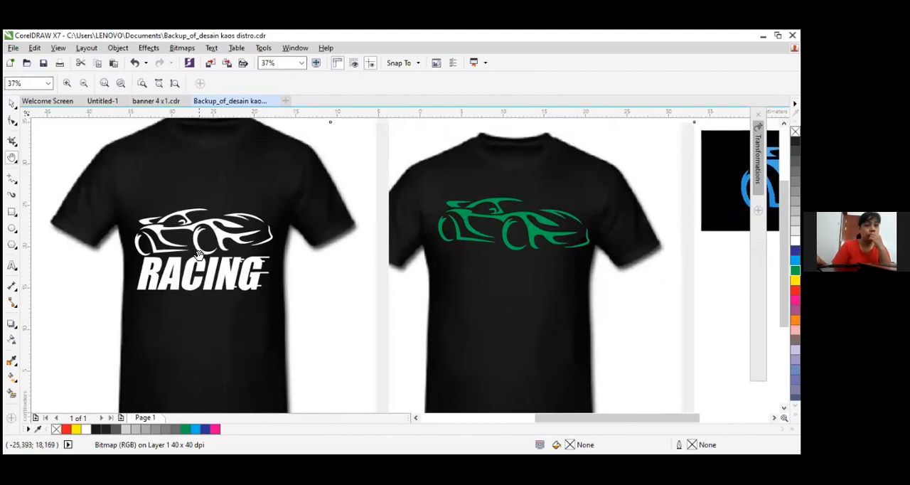
{"action": "scroll", "coordinate": [480, 258], "scroll_direction": "up", "scroll_amount": 2}
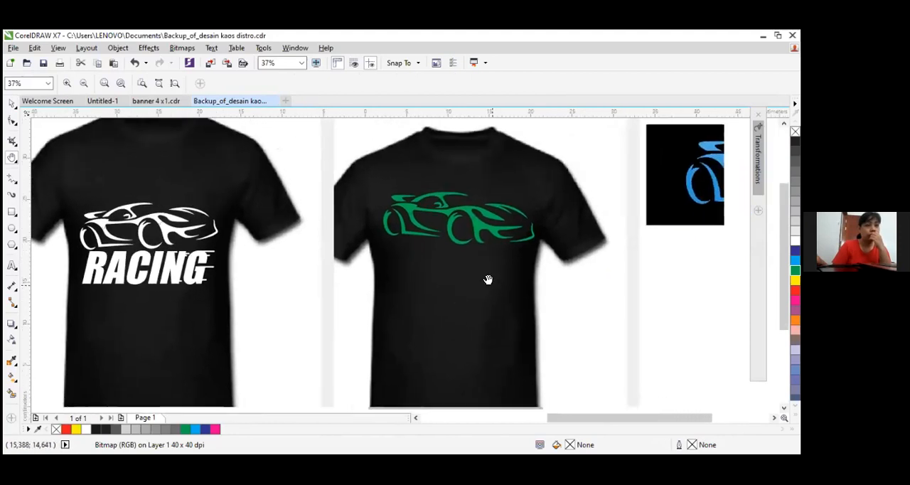
{"action": "left_click", "coordinate": [12, 266]}
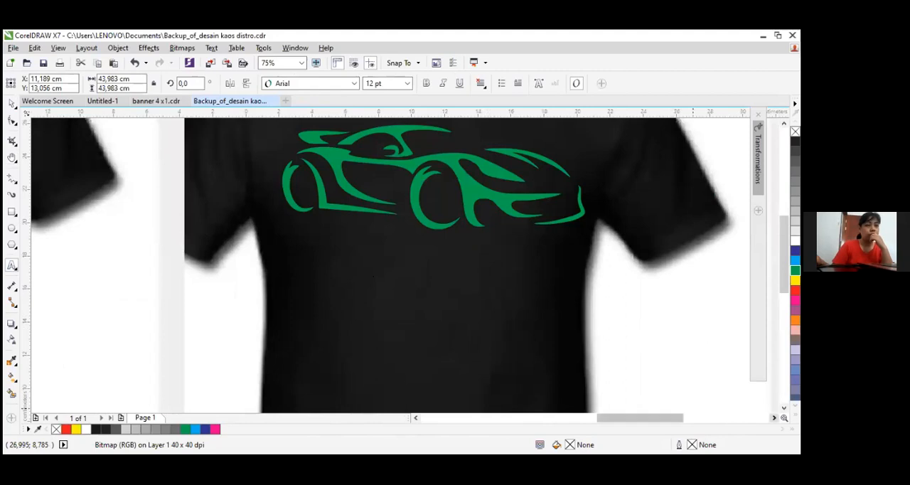
{"action": "left_click", "coordinate": [775, 418]}
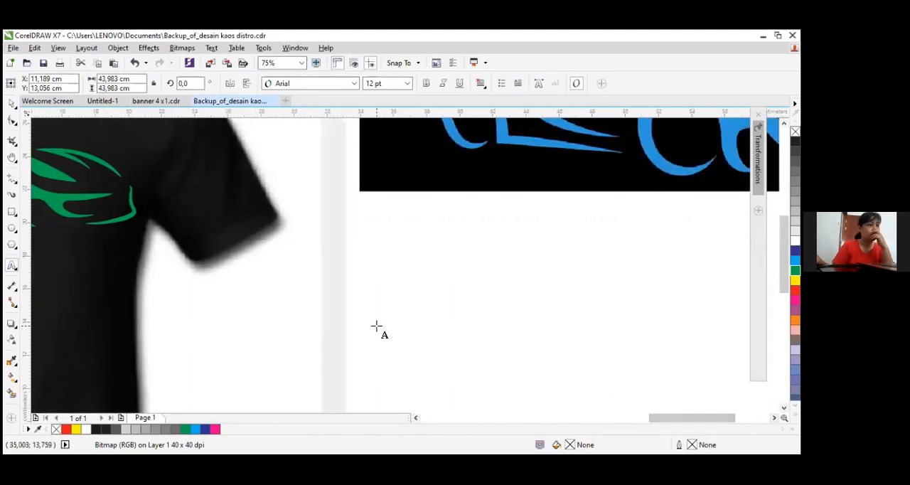
{"action": "left_click", "coordinate": [376, 325]}
{"action": "type", "text": "RACING"}
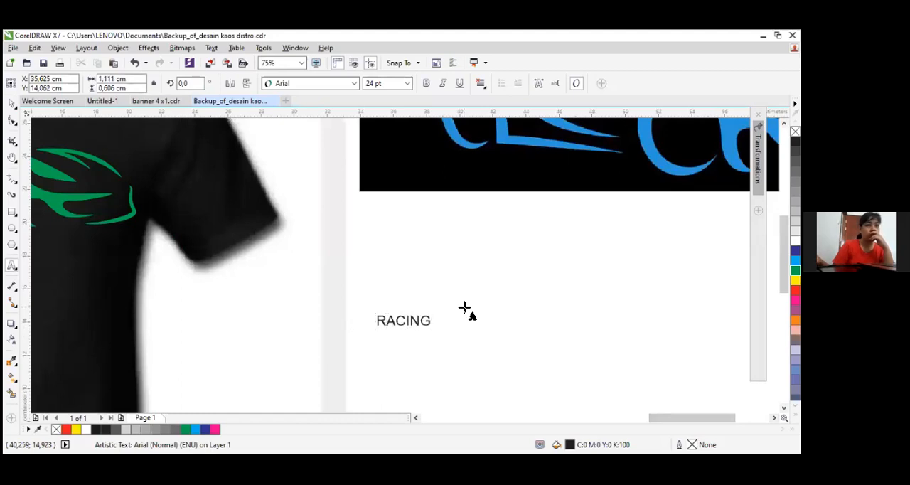
{"action": "left_click", "coordinate": [12, 104]}
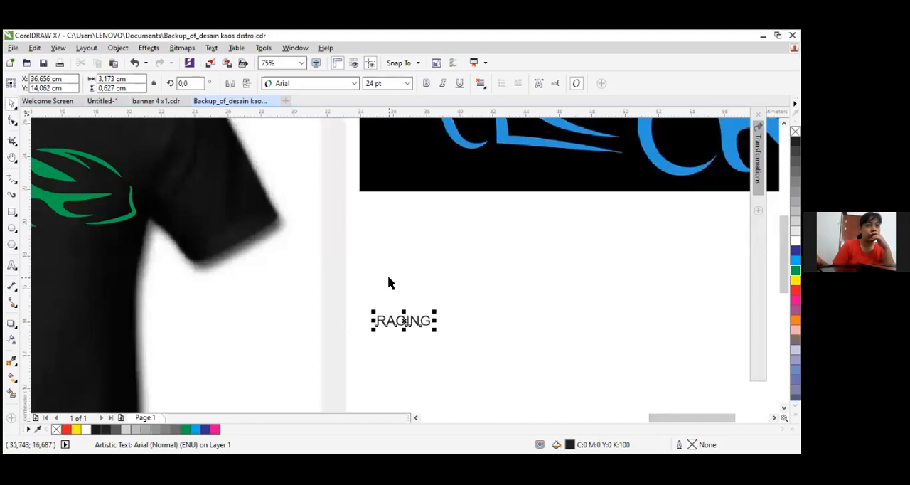
Enlarge the RACING text to about 129 pt and set its font to Impact
{"action": "left_click_drag", "start_coordinate": [391, 278], "coordinate": [669, 212]}
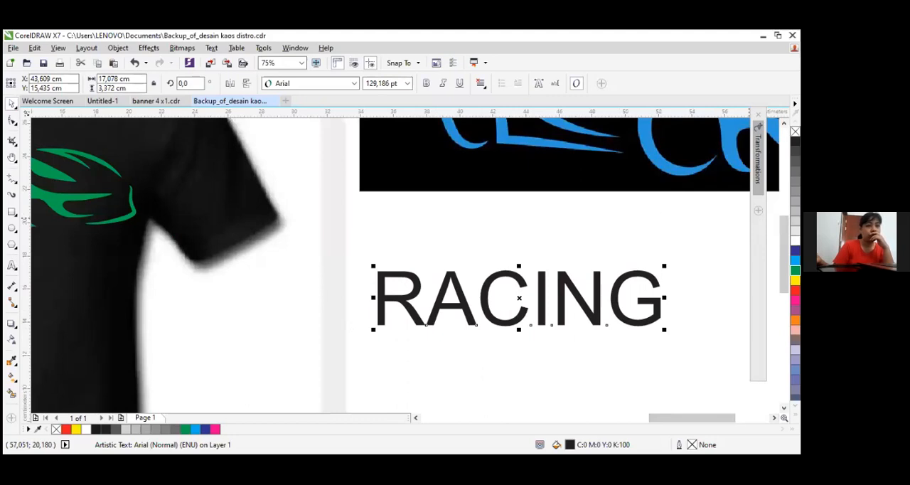
{"action": "left_click", "coordinate": [353, 84]}
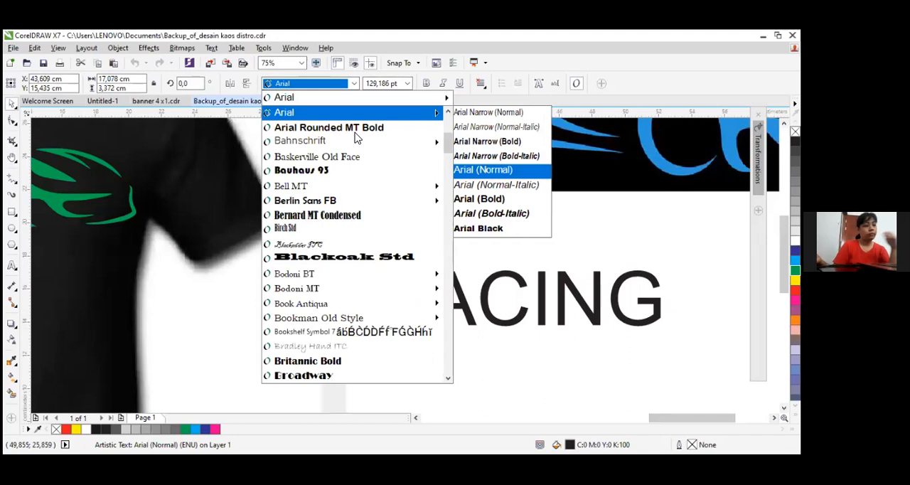
{"action": "type", "text": "i"}
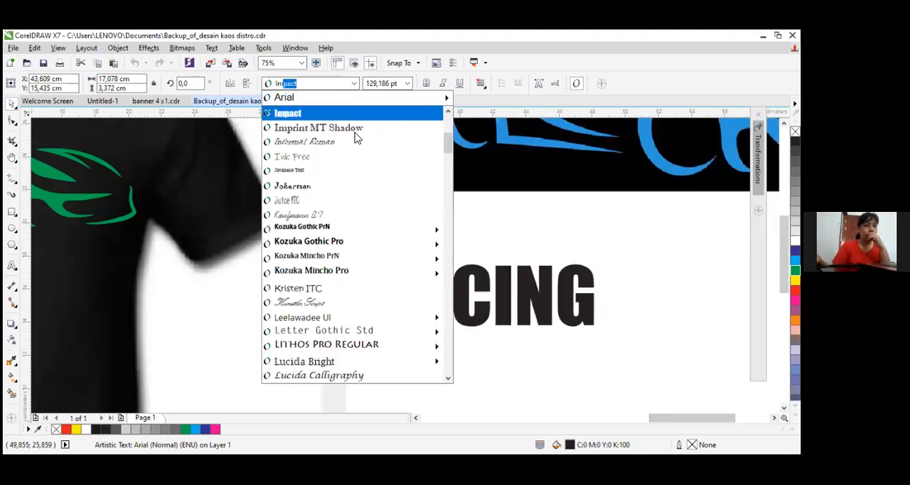
{"action": "key", "text": "Return"}
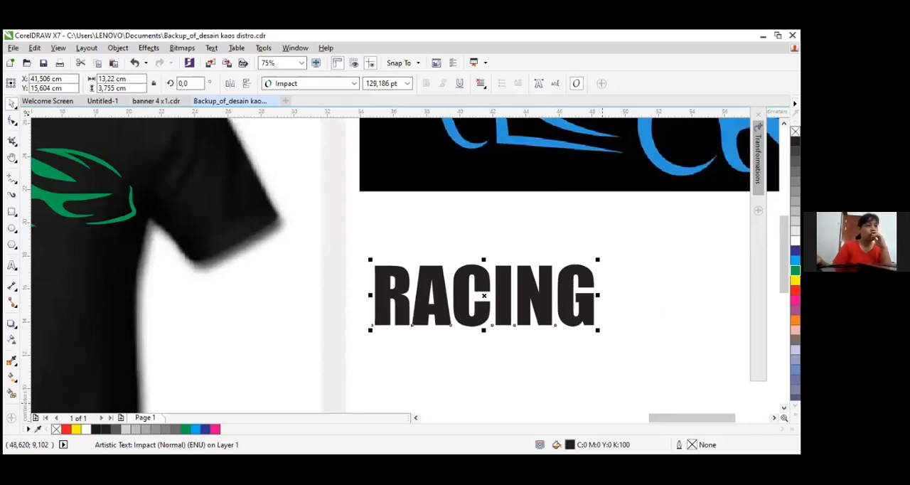
Place the RACING text below the car on the T-shirt at about X 10.5, Y 16.8 cm and fill it with the same green
{"action": "left_click", "coordinate": [416, 418]}
{"action": "left_click", "coordinate": [416, 418]}
{"action": "left_click_drag", "start_coordinate": [700, 324], "coordinate": [190, 311]}
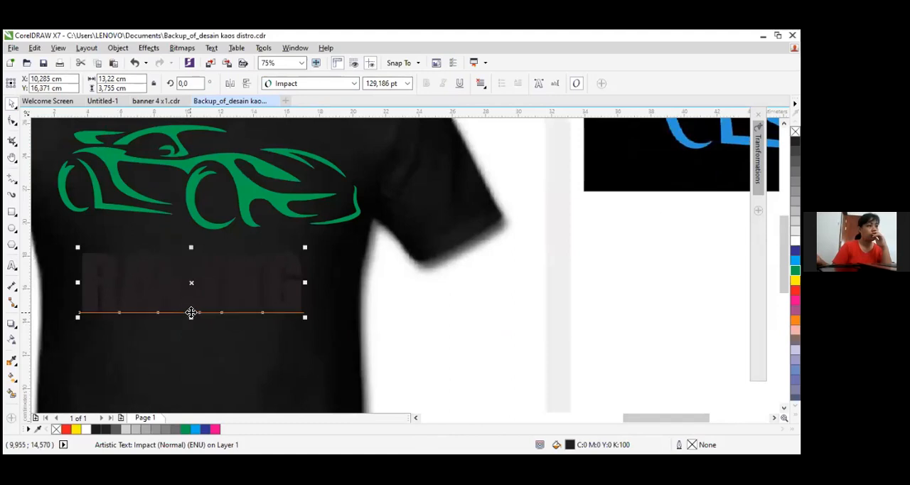
{"action": "left_click", "coordinate": [416, 418]}
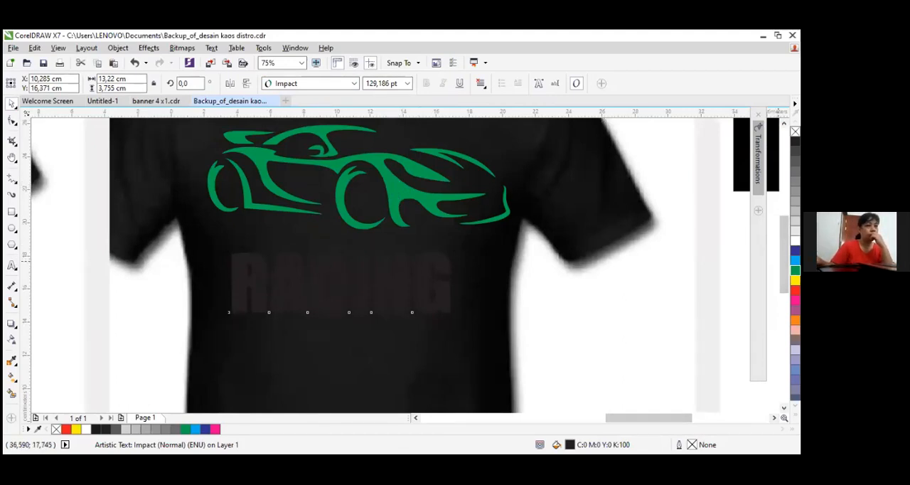
{"action": "left_click", "coordinate": [796, 270]}
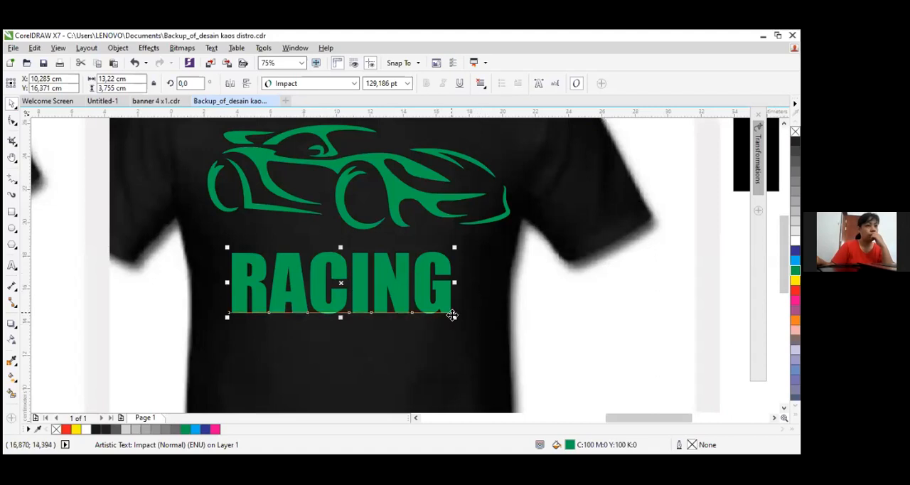
{"action": "left_click_drag", "start_coordinate": [397, 286], "coordinate": [399, 280]}
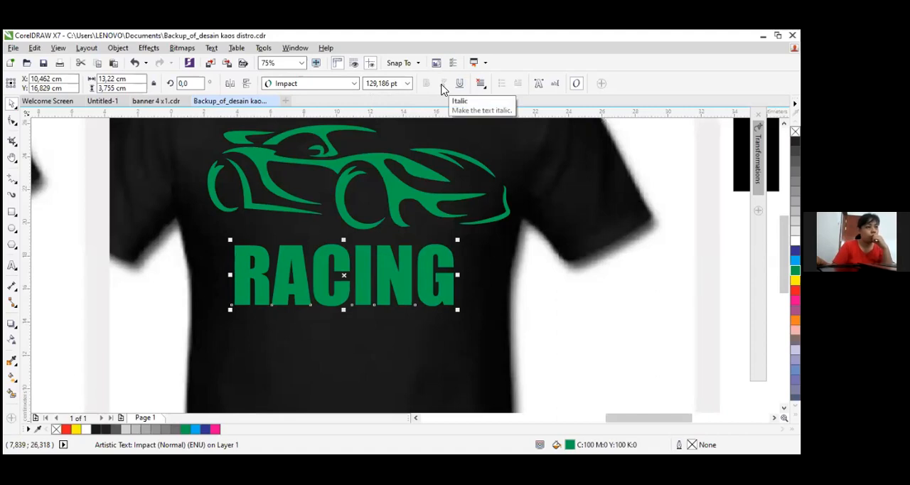
Skew the RACING text horizontally so it slants to the right, making it about 13.9 cm wide
{"action": "left_click", "coordinate": [341, 263]}
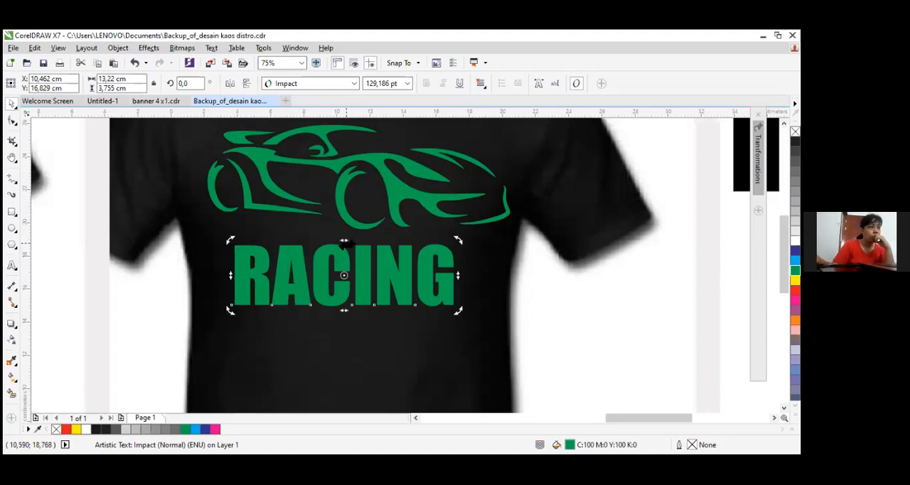
{"action": "left_click_drag", "start_coordinate": [347, 244], "coordinate": [347, 243]}
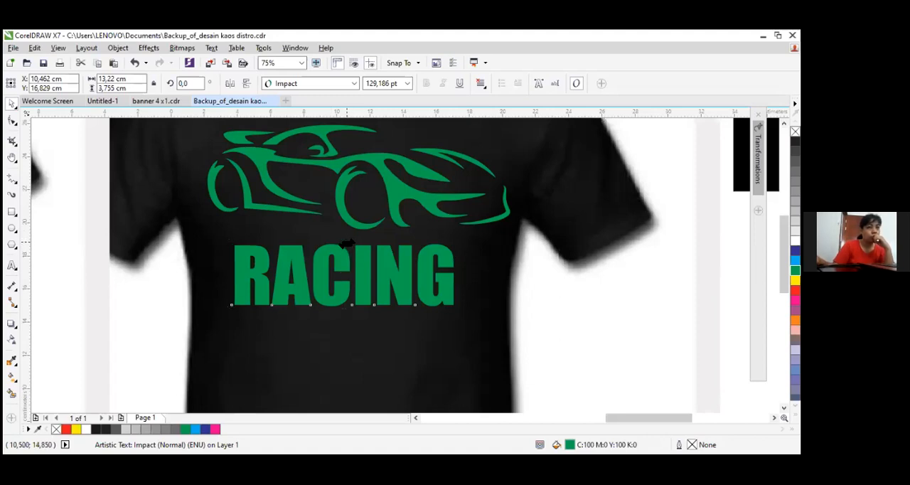
{"action": "left_click_drag", "start_coordinate": [350, 244], "coordinate": [359, 242]}
{"action": "left_click", "coordinate": [522, 285]}
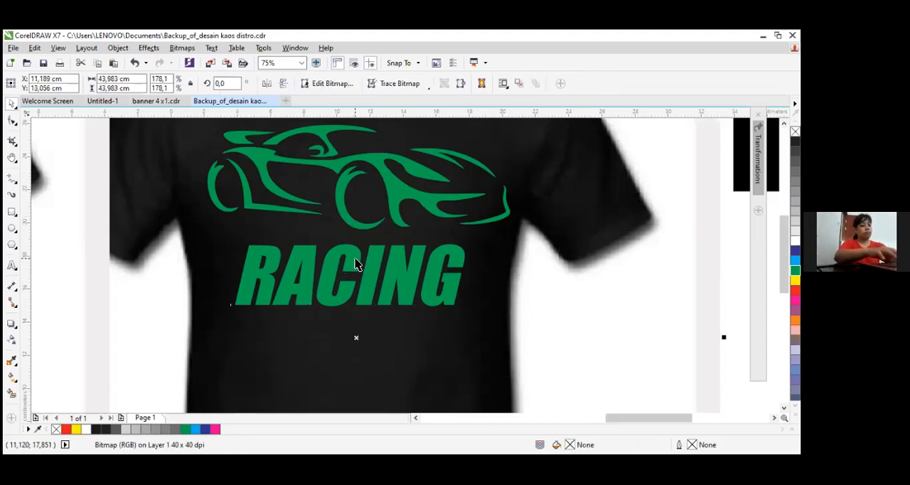
{"action": "left_click", "coordinate": [356, 264]}
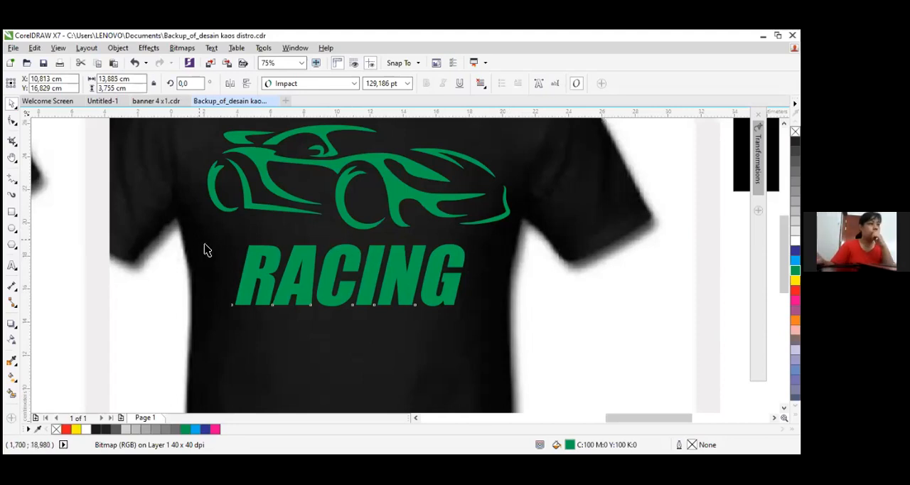
Draw a thin horizontal rectangle about 2.34 × 0.14 cm extending left from the upper edge of the letter R
{"action": "scroll", "coordinate": [316, 288], "scroll_direction": "up", "scroll_amount": 1}
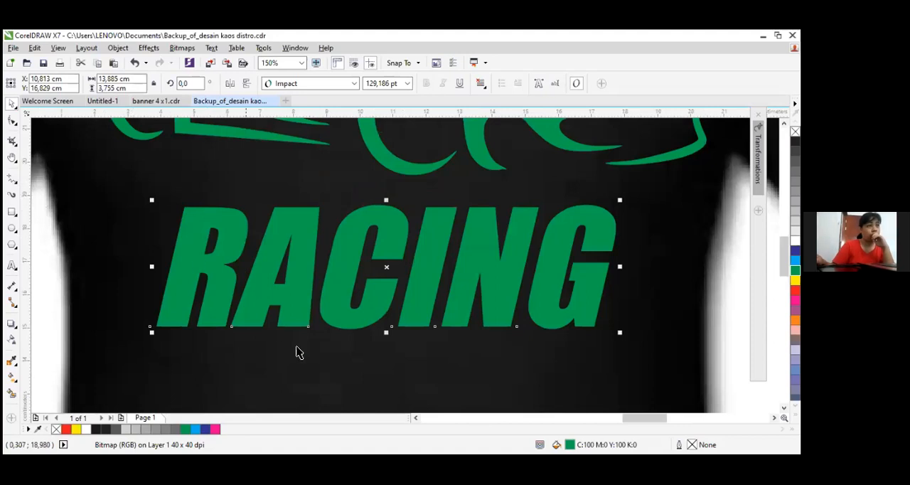
{"action": "left_click", "coordinate": [13, 212]}
{"action": "scroll", "coordinate": [155, 226], "scroll_direction": "up", "scroll_amount": 2}
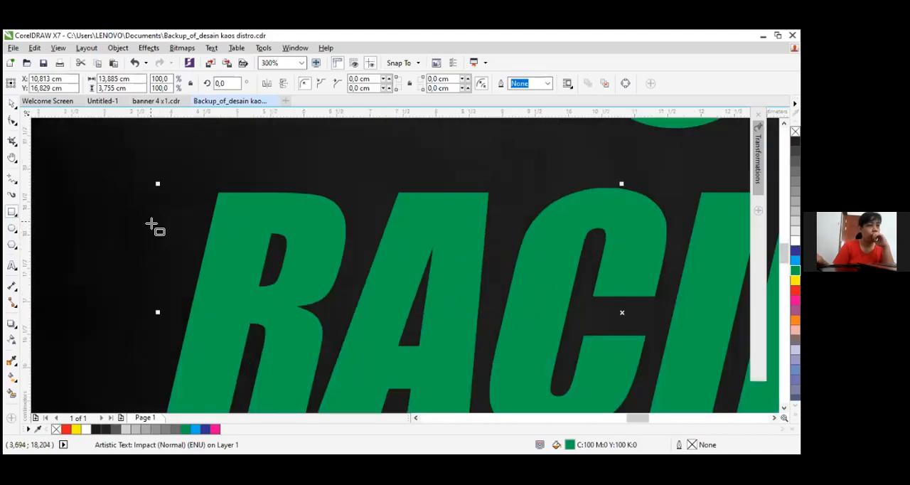
{"action": "left_click_drag", "start_coordinate": [82, 190], "coordinate": [236, 199]}
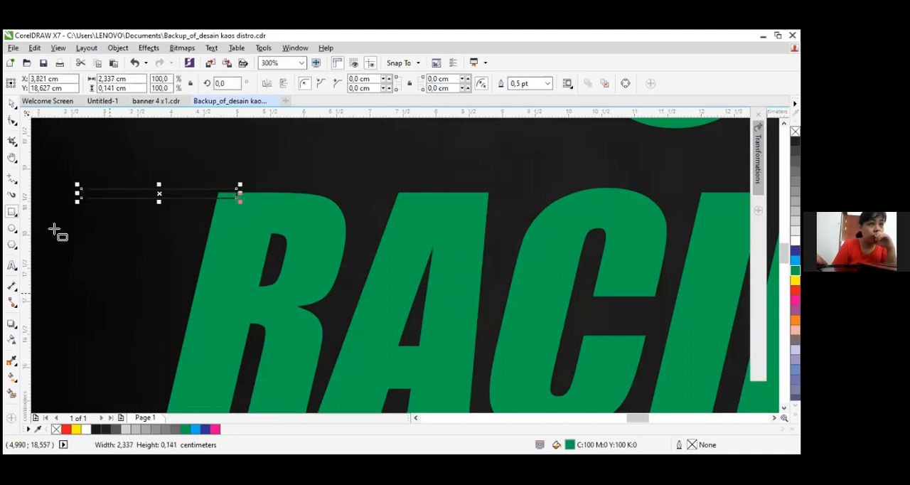
{"action": "key", "text": "Down"}
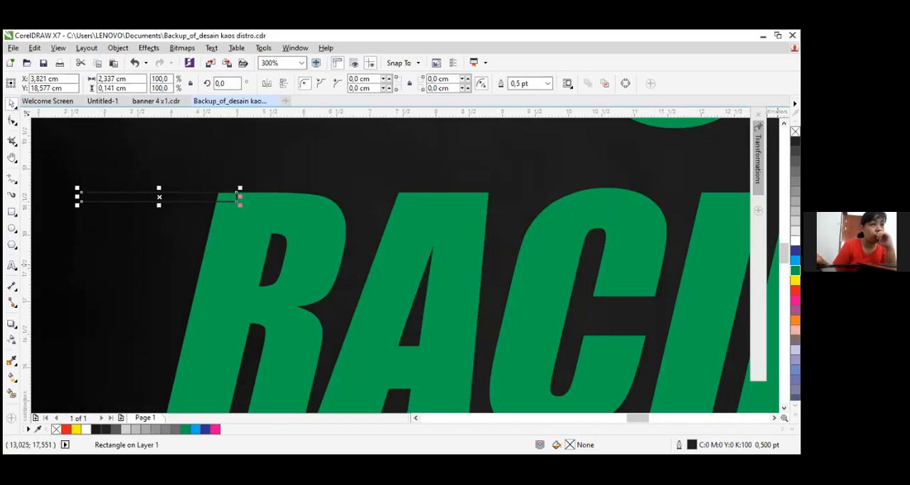
Fill the thin rectangle with the same green as the lettering and set its outline width to None
{"action": "left_click", "coordinate": [795, 270]}
{"action": "scroll", "coordinate": [221, 195], "scroll_direction": "up", "scroll_amount": 1}
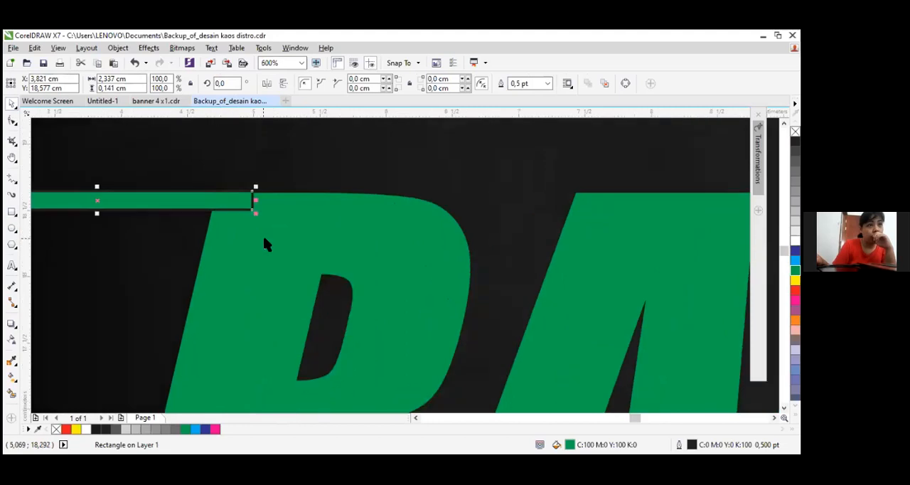
{"action": "scroll", "coordinate": [265, 229], "scroll_direction": "up", "scroll_amount": 2}
{"action": "scroll", "coordinate": [182, 174], "scroll_direction": "down", "scroll_amount": 2}
{"action": "scroll", "coordinate": [171, 175], "scroll_direction": "down", "scroll_amount": 3}
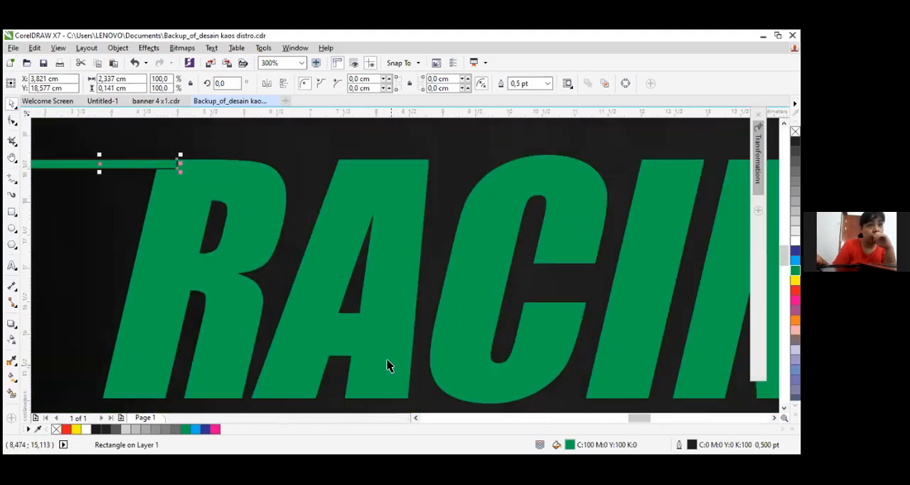
{"action": "left_click", "coordinate": [319, 269]}
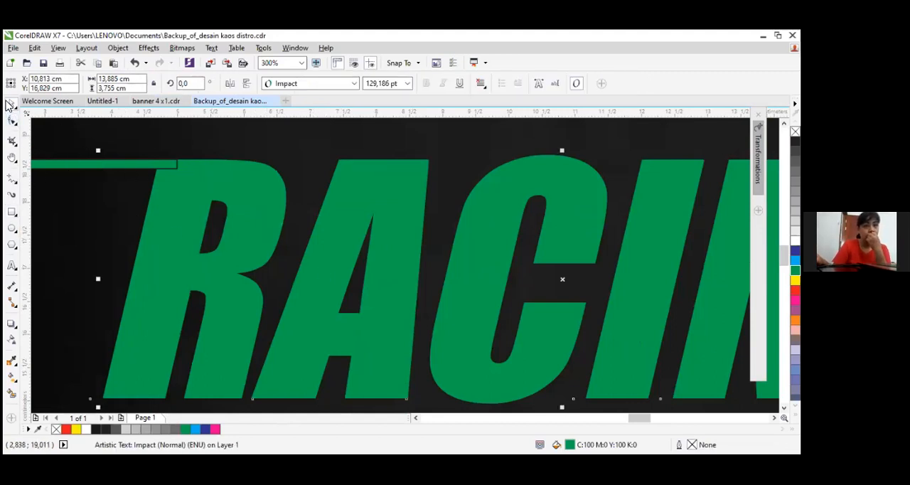
{"action": "left_click", "coordinate": [125, 166]}
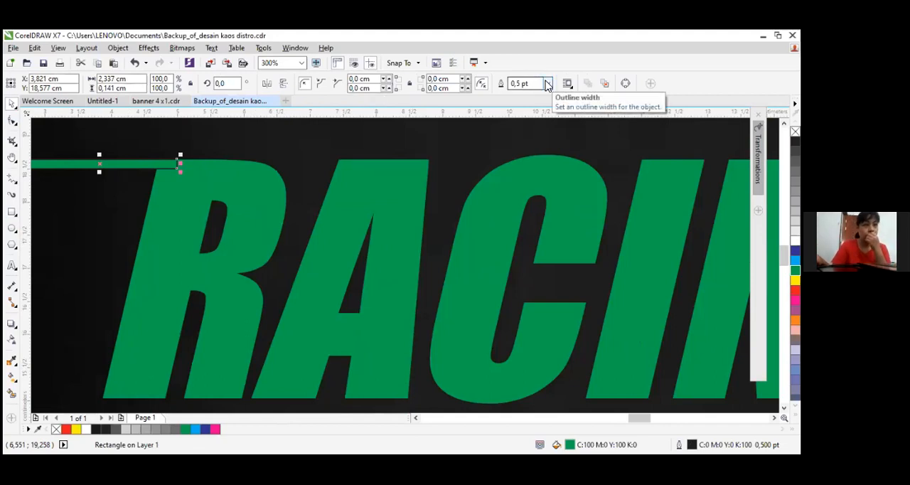
{"action": "left_click", "coordinate": [547, 84]}
{"action": "left_click", "coordinate": [527, 93]}
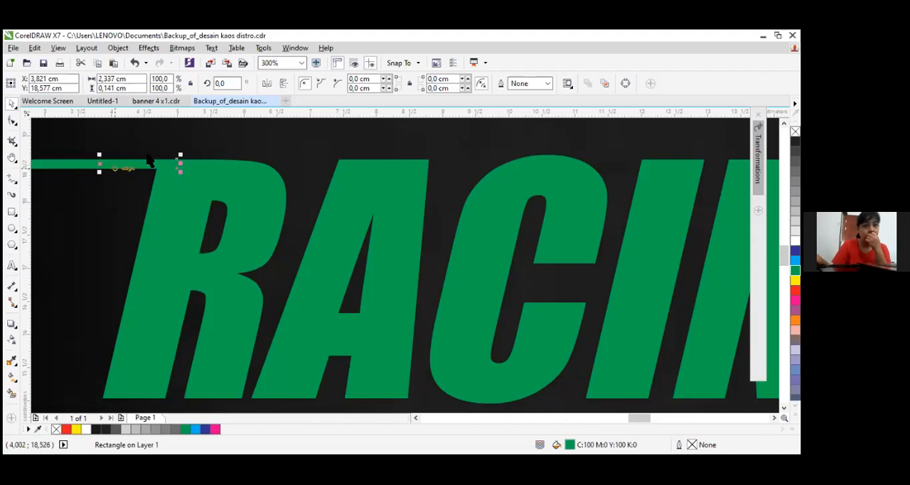
Round all corners of the thin rectangle to about 0.071 cm so its ends become semicircular
{"action": "left_click", "coordinate": [419, 420]}
{"action": "scroll", "coordinate": [180, 155], "scroll_direction": "up", "scroll_amount": 1}
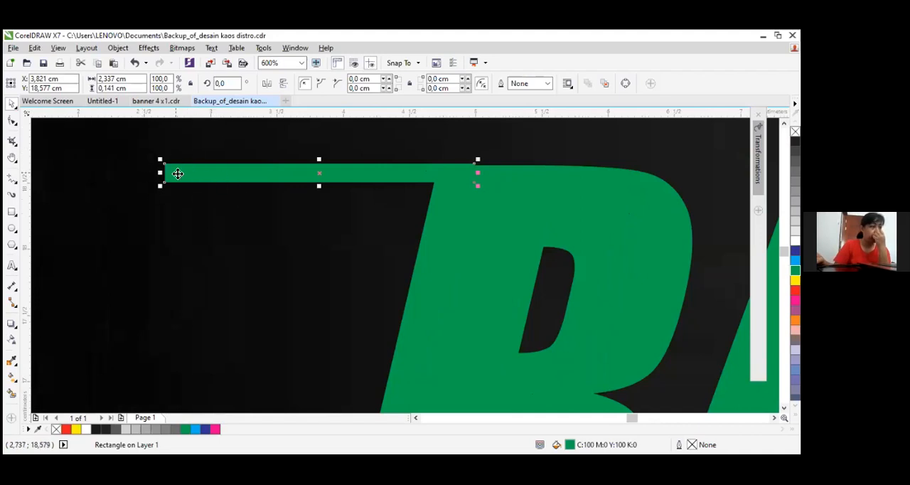
{"action": "left_click", "coordinate": [13, 122]}
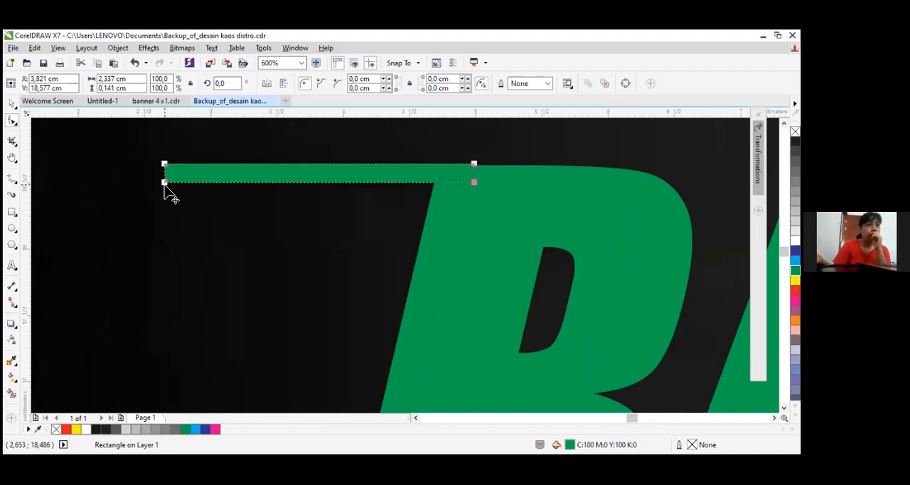
{"action": "left_click_drag", "start_coordinate": [165, 183], "coordinate": [179, 194]}
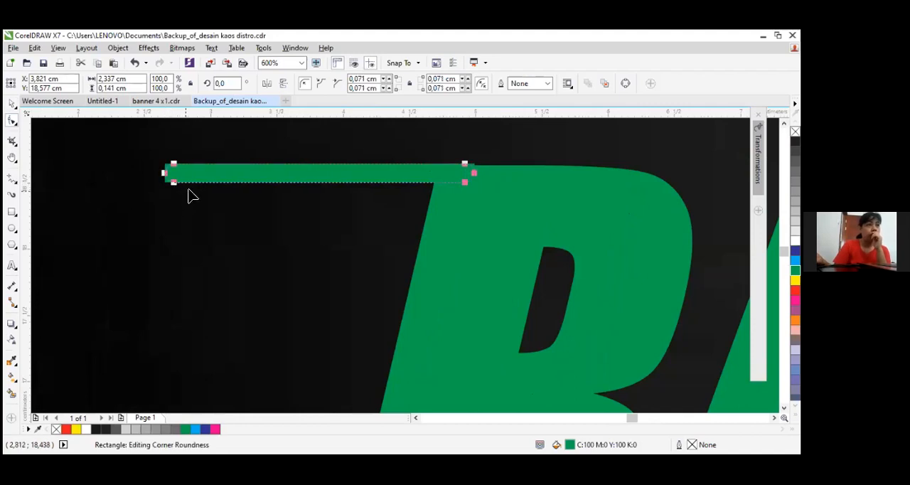
{"action": "scroll", "coordinate": [188, 173], "scroll_direction": "up", "scroll_amount": 2}
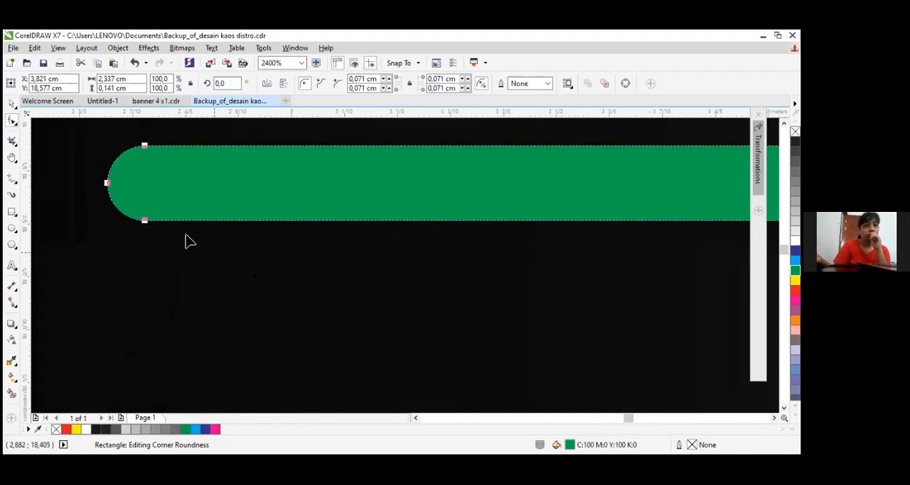
{"action": "scroll", "coordinate": [164, 228], "scroll_direction": "down", "scroll_amount": 2}
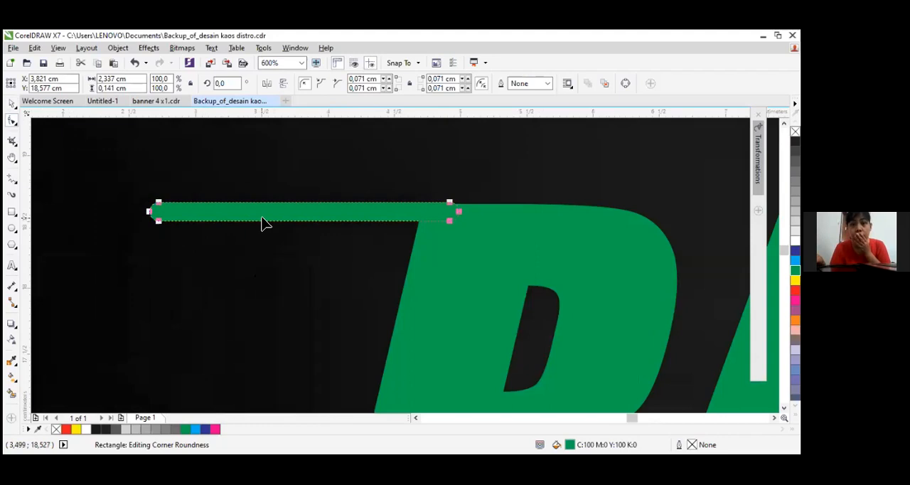
Align the rounded bar with the top edge of the R, at about X 3.815, Y 18.563 cm
{"action": "left_click", "coordinate": [11, 103]}
{"action": "left_click", "coordinate": [360, 174]}
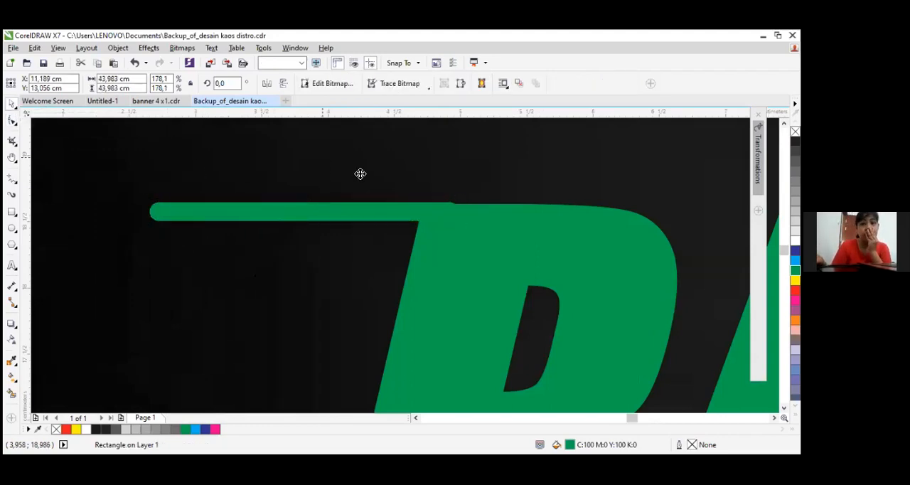
{"action": "left_click", "coordinate": [360, 217]}
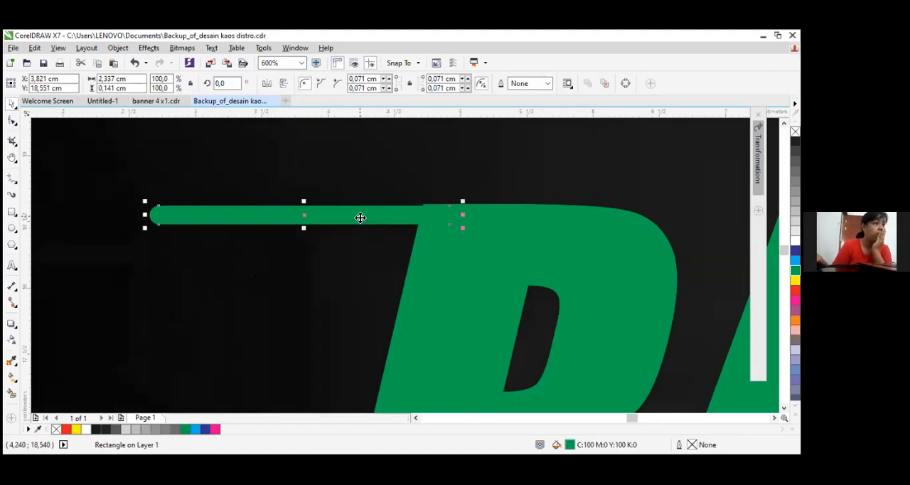
{"action": "scroll", "coordinate": [426, 206], "scroll_direction": "up", "scroll_amount": 3}
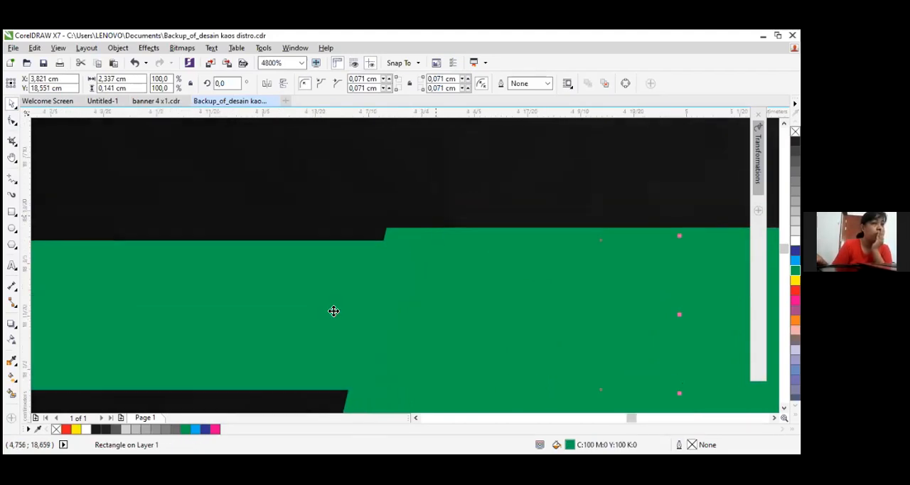
{"action": "mouse_move", "coordinate": [255, 344]}
{"action": "left_mouse_down"}
{"action": "mouse_move", "coordinate": [256, 323]}
{"action": "mouse_move", "coordinate": [249, 342]}
{"action": "mouse_move", "coordinate": [248, 330]}
{"action": "left_mouse_up"}
{"action": "scroll", "coordinate": [275, 319], "scroll_direction": "down", "scroll_amount": 3}
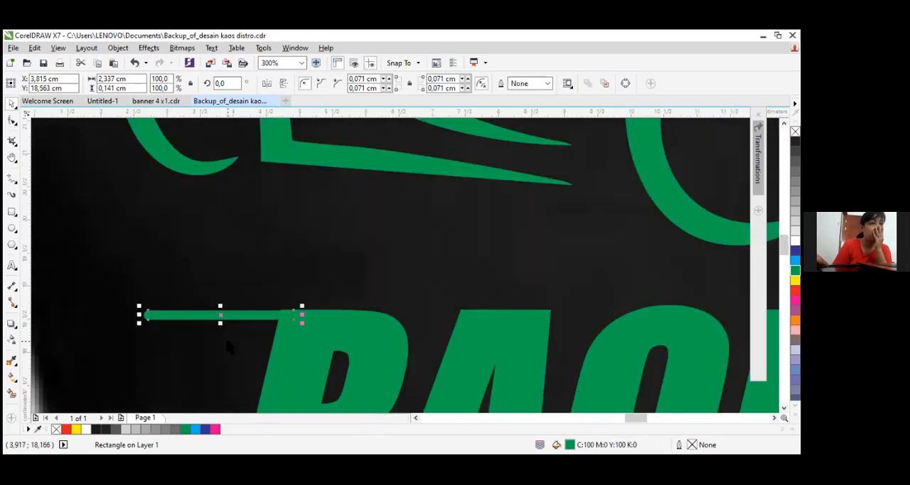
{"action": "left_click", "coordinate": [468, 246]}
{"action": "scroll", "coordinate": [467, 254], "scroll_direction": "down", "scroll_amount": 1}
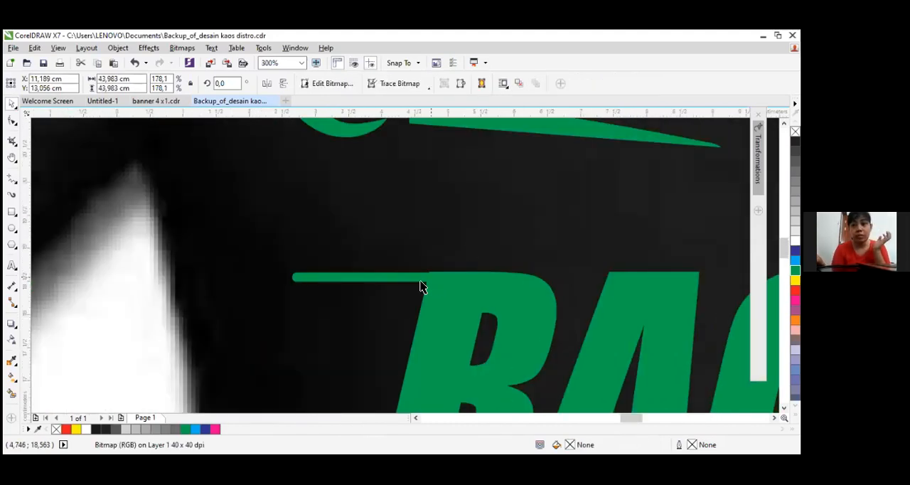
{"action": "scroll", "coordinate": [364, 197], "scroll_direction": "down", "scroll_amount": 2}
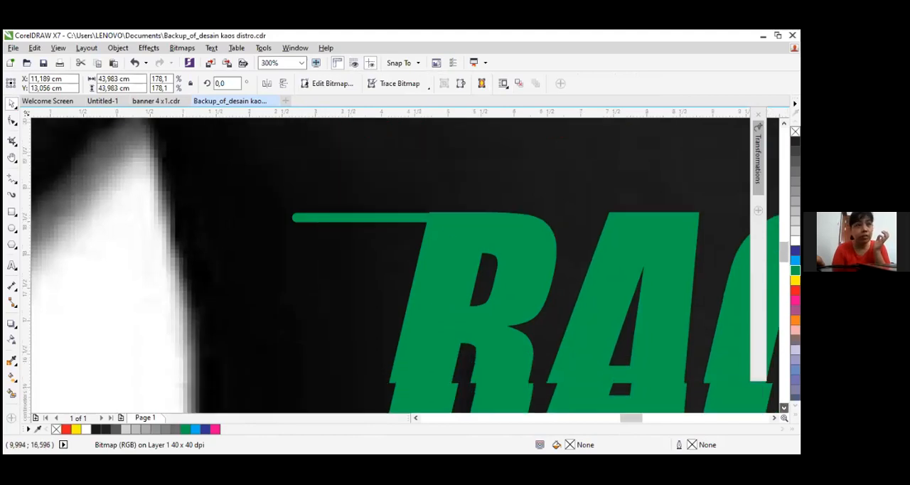
Copy the bar to the middle of the R's left side at about Y 17.31 cm and shorten the copy to about 1.76 cm
{"action": "left_click", "coordinate": [367, 188]}
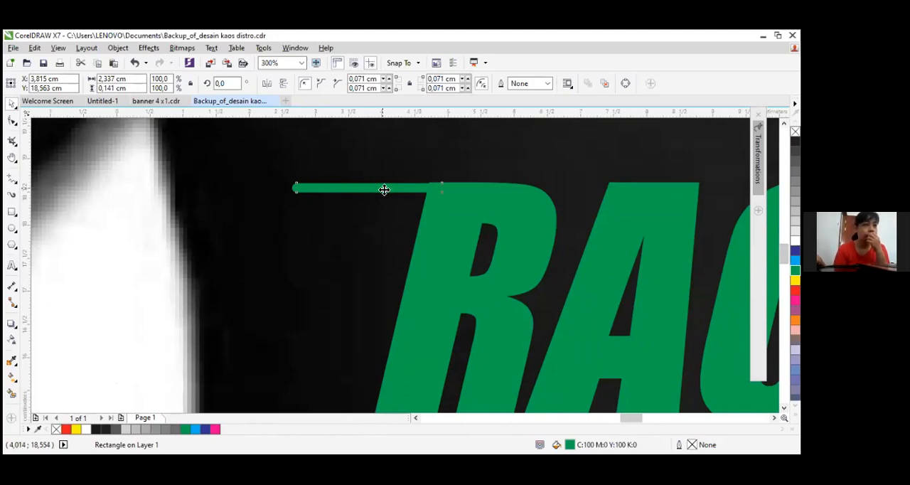
{"action": "left_click_drag", "start_coordinate": [384, 190], "coordinate": [394, 271]}
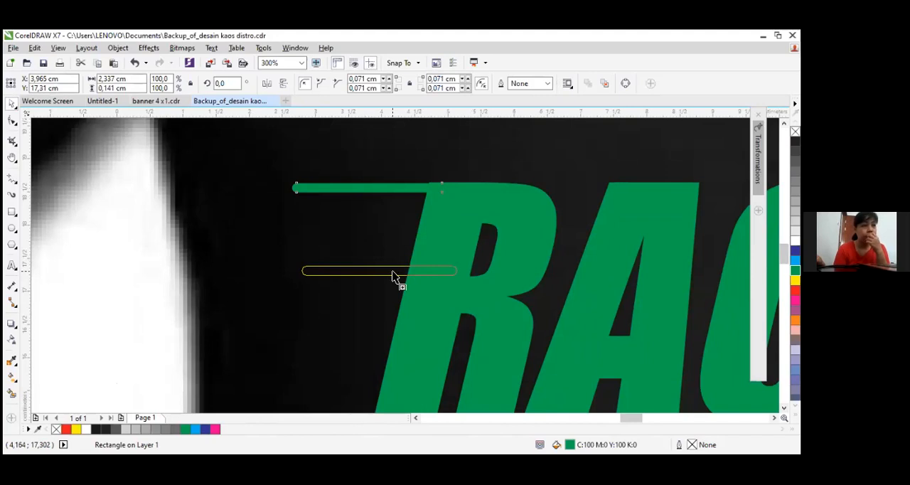
{"action": "left_click_drag", "start_coordinate": [393, 276], "coordinate": [393, 276]}
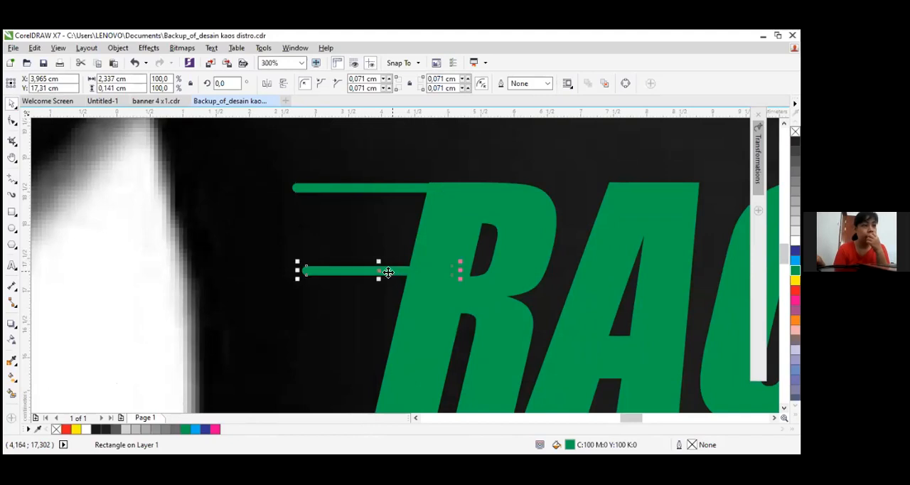
{"action": "left_click_drag", "start_coordinate": [296, 273], "coordinate": [341, 271]}
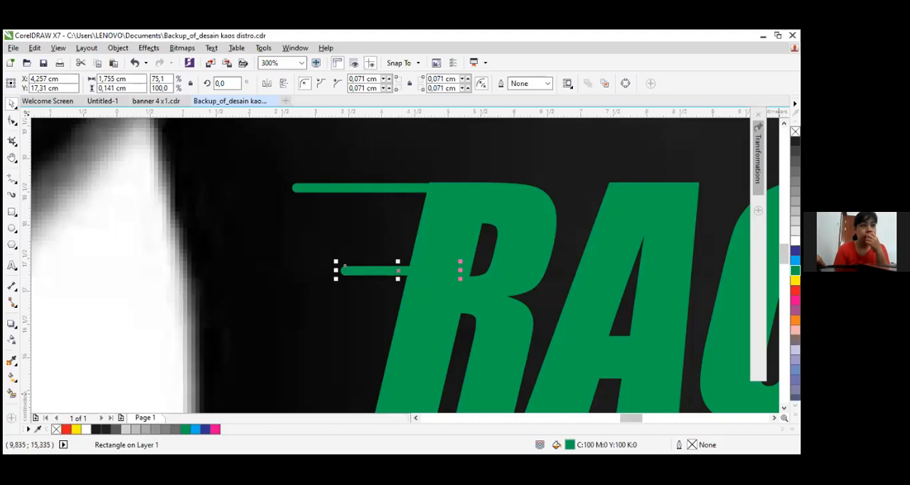
Add three more speed-line bars along the left side of the R and one at the upper-left edge of the A
{"action": "scroll", "coordinate": [395, 188], "scroll_direction": "down", "scroll_amount": 3}
{"action": "left_click_drag", "start_coordinate": [395, 187], "coordinate": [526, 193]}
{"action": "scroll", "coordinate": [491, 252], "scroll_direction": "down", "scroll_amount": 3}
{"action": "scroll", "coordinate": [457, 263], "scroll_direction": "up", "scroll_amount": 2}
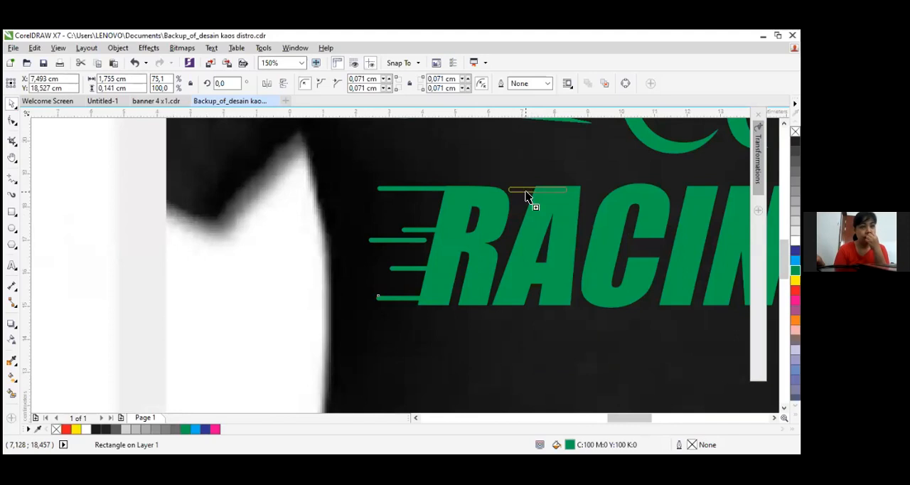
{"action": "left_click_drag", "start_coordinate": [526, 196], "coordinate": [527, 196]}
{"action": "scroll", "coordinate": [537, 242], "scroll_direction": "up", "scroll_amount": 2}
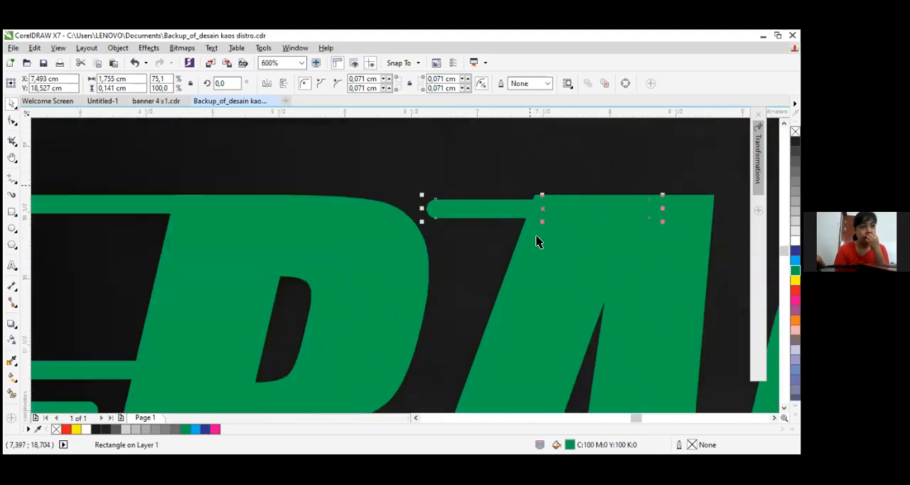
{"action": "scroll", "coordinate": [521, 215], "scroll_direction": "up", "scroll_amount": 2}
Copy the A's upper bar just below it, at about X 7.745, Y 18.251 cm
{"action": "left_click_drag", "start_coordinate": [524, 196], "coordinate": [535, 233]}
{"action": "scroll", "coordinate": [506, 192], "scroll_direction": "down", "scroll_amount": 2}
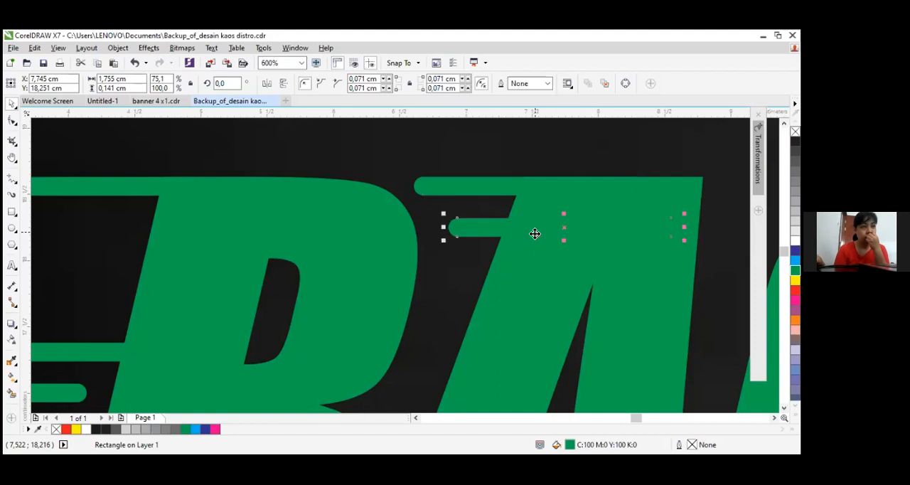
{"action": "scroll", "coordinate": [690, 343], "scroll_direction": "down", "scroll_amount": 2}
{"action": "scroll", "coordinate": [672, 355], "scroll_direction": "up", "scroll_amount": 2}
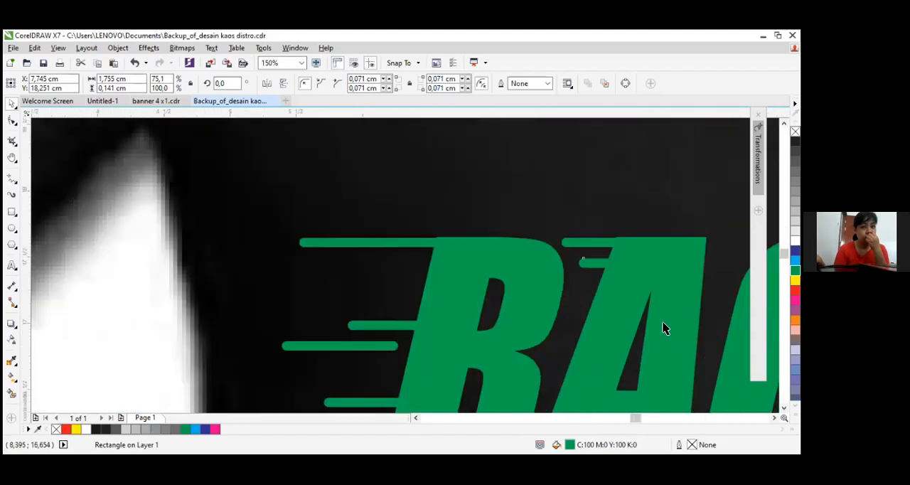
Place a copy of the bar in the gap between R and A at mid-height, shortened to about 0.94 cm
{"action": "left_click_drag", "start_coordinate": [534, 162], "coordinate": [415, 330]}
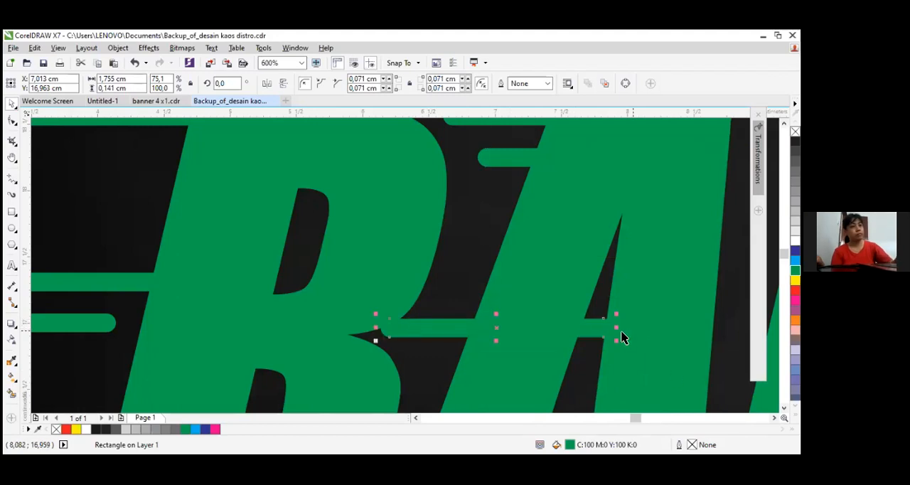
{"action": "left_click_drag", "start_coordinate": [620, 330], "coordinate": [477, 342]}
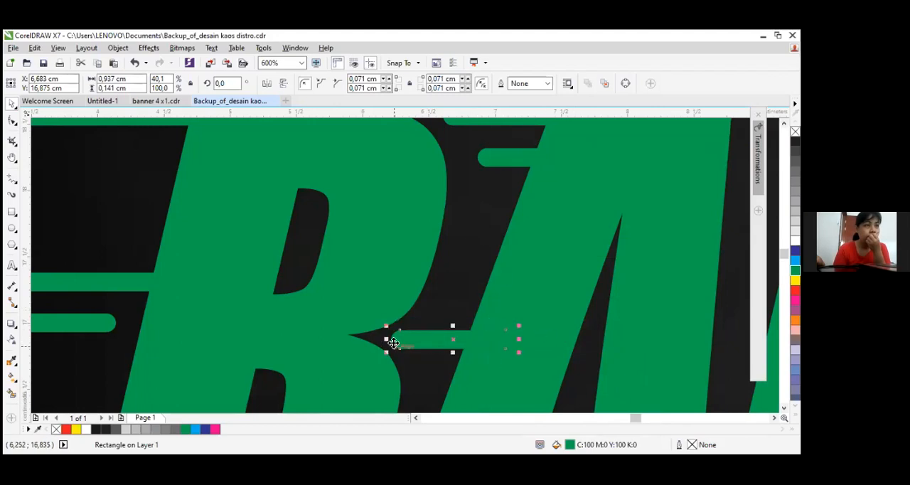
{"action": "scroll", "coordinate": [500, 341], "scroll_direction": "down", "scroll_amount": 3}
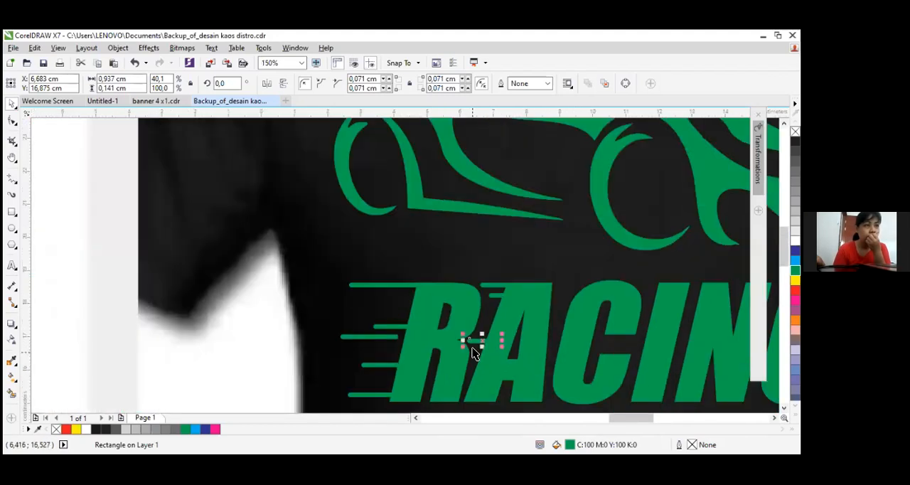
{"action": "scroll", "coordinate": [514, 347], "scroll_direction": "up", "scroll_amount": 3}
{"action": "scroll", "coordinate": [526, 321], "scroll_direction": "down", "scroll_amount": 2}
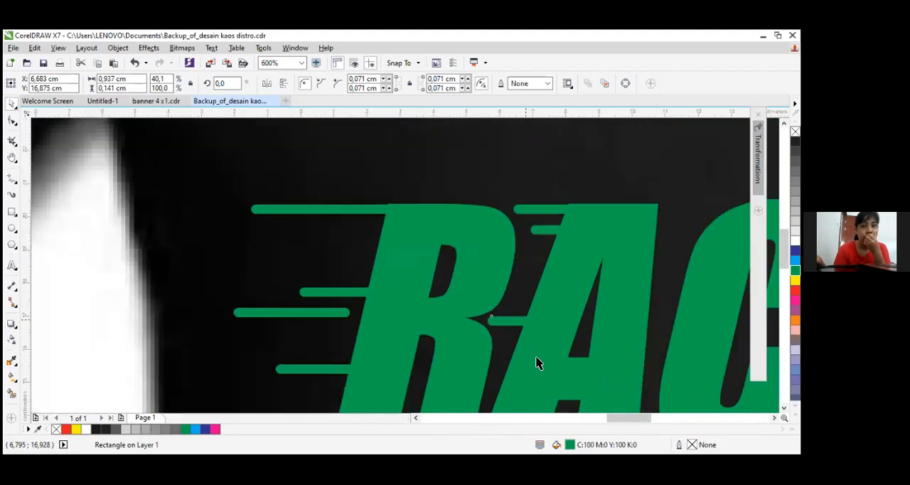
{"action": "scroll", "coordinate": [476, 305], "scroll_direction": "up", "scroll_amount": 1}
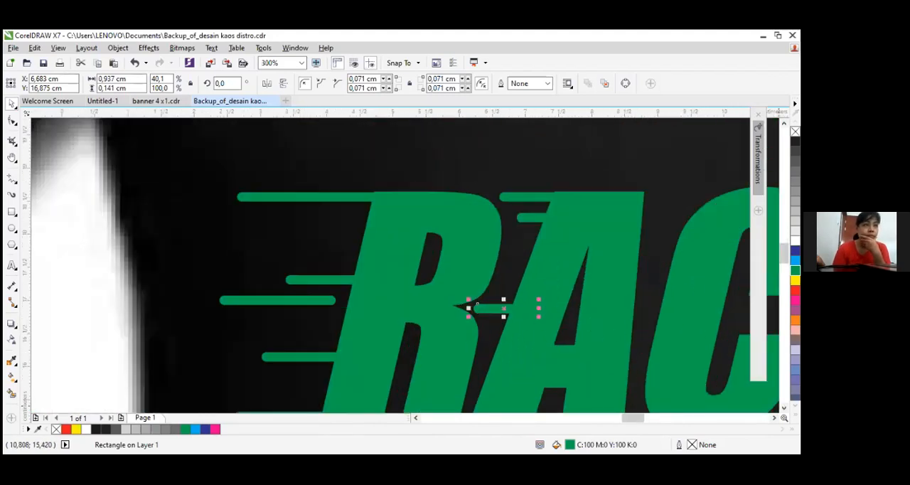
Copy the short bar to the left side of the C and add a shorter detached copy just below it
{"action": "scroll", "coordinate": [512, 277], "scroll_direction": "down", "scroll_amount": 3}
{"action": "left_click_drag", "start_coordinate": [515, 222], "coordinate": [679, 202]}
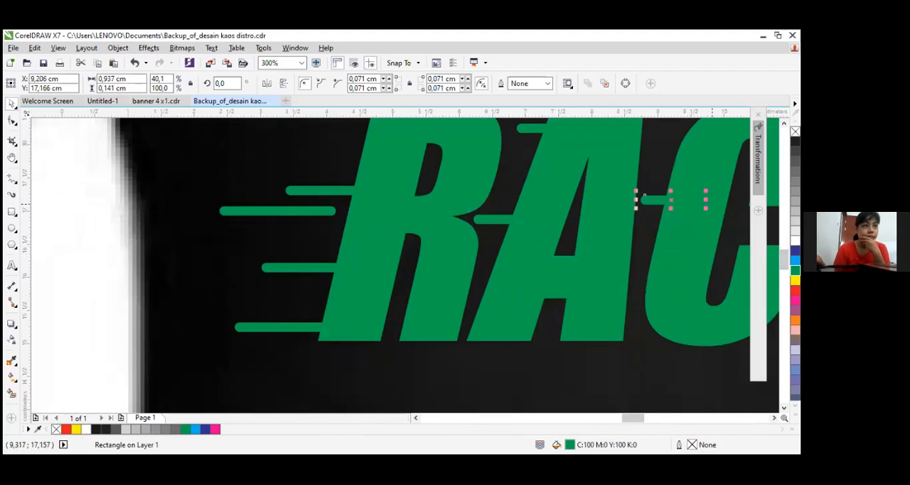
{"action": "scroll", "coordinate": [642, 225], "scroll_direction": "up", "scroll_amount": 2}
{"action": "left_click_drag", "start_coordinate": [610, 197], "coordinate": [610, 227]}
{"action": "left_click_drag", "start_coordinate": [697, 226], "coordinate": [610, 238]}
{"action": "left_click", "coordinate": [593, 216]}
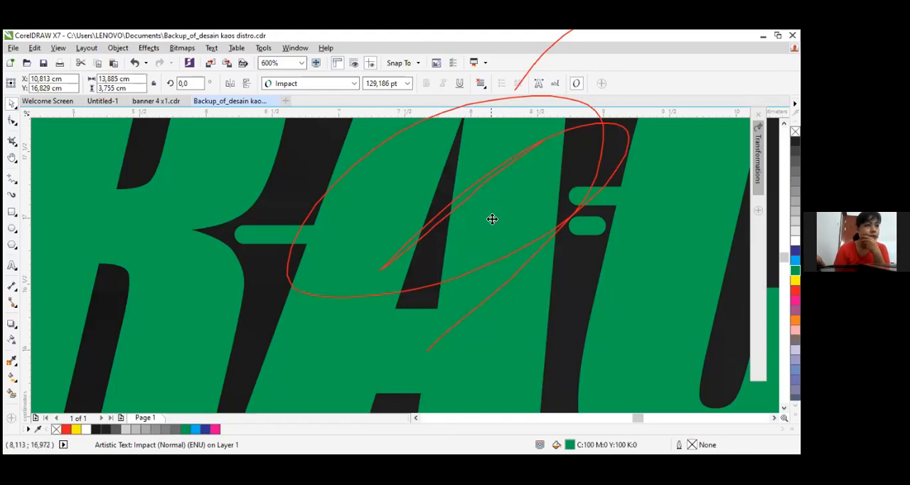
Copy the short bar to the A's lower-left side at about X 6.76, Y 16.125 cm and the C's left side at about X 9.3, Y 16.531 cm
{"action": "scroll", "coordinate": [499, 224], "scroll_direction": "down", "scroll_amount": 1}
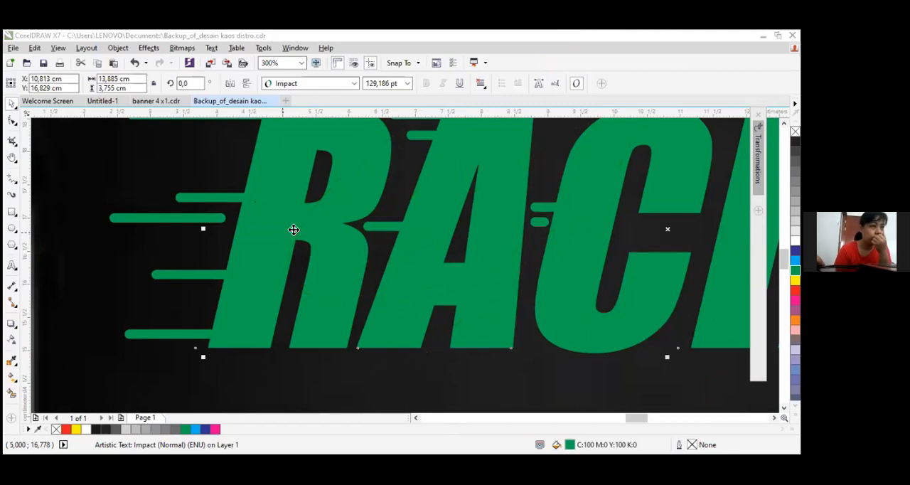
{"action": "scroll", "coordinate": [591, 239], "scroll_direction": "up", "scroll_amount": 2}
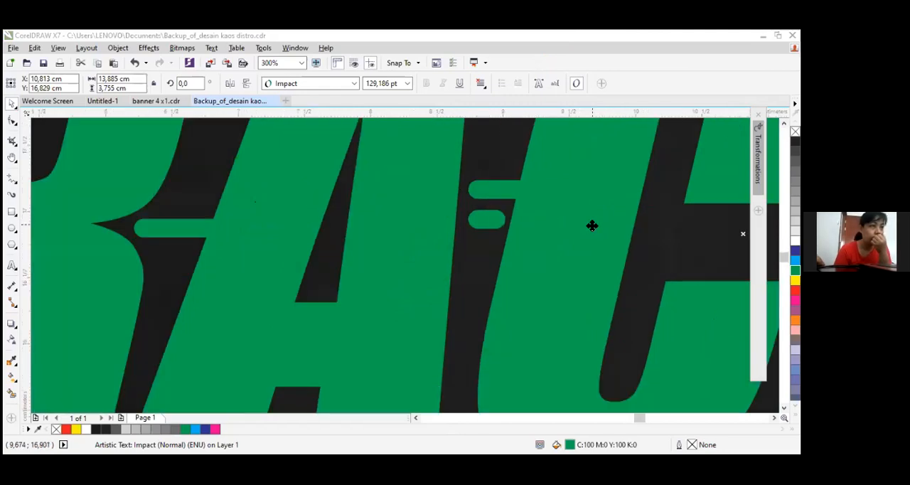
{"action": "scroll", "coordinate": [502, 233], "scroll_direction": "down", "scroll_amount": 2}
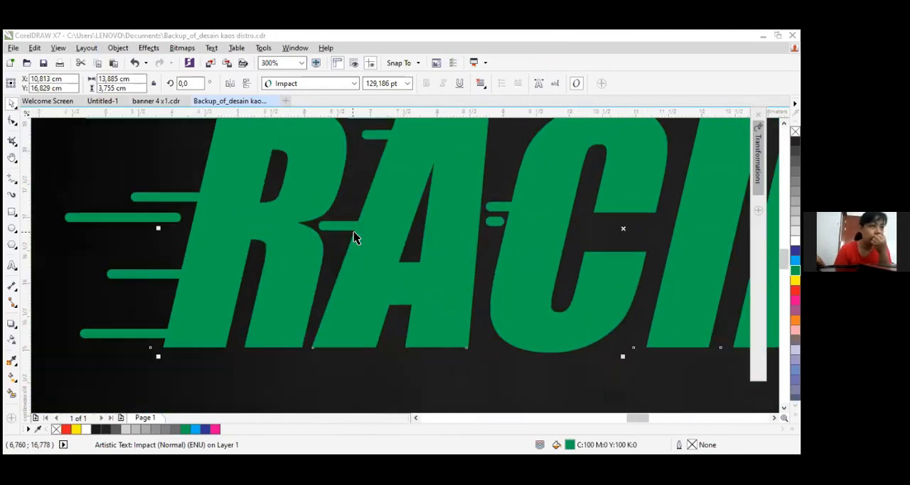
{"action": "left_click_drag", "start_coordinate": [348, 227], "coordinate": [356, 276]}
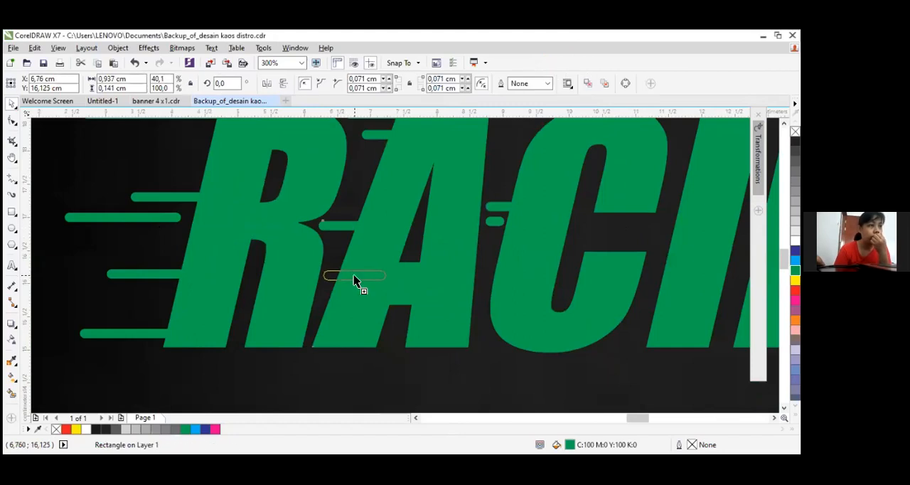
{"action": "left_click_drag", "start_coordinate": [346, 275], "coordinate": [512, 255]}
{"action": "scroll", "coordinate": [619, 259], "scroll_direction": "down", "scroll_amount": 4}
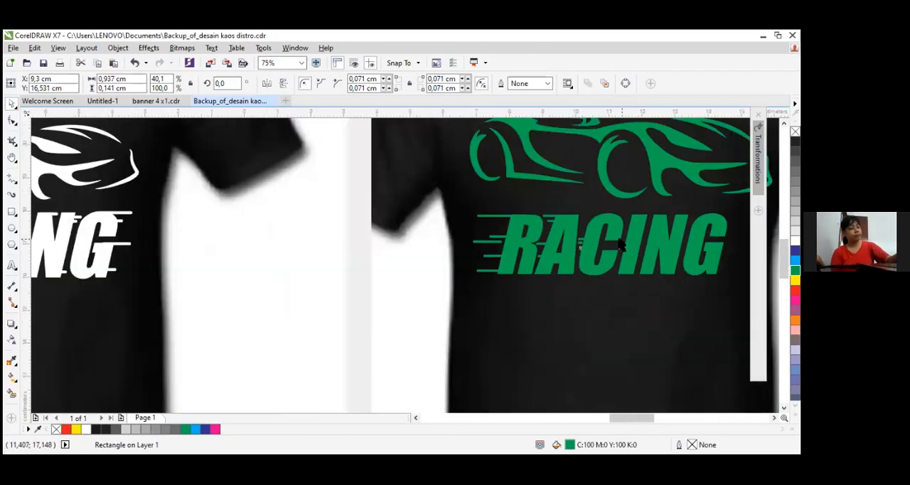
{"action": "scroll", "coordinate": [619, 258], "scroll_direction": "up", "scroll_amount": 4}
Place a bar copy at the C's upper-left, shortened to about 0.76 cm, and add three copies along the I's left side
{"action": "left_click_drag", "start_coordinate": [457, 282], "coordinate": [503, 151]}
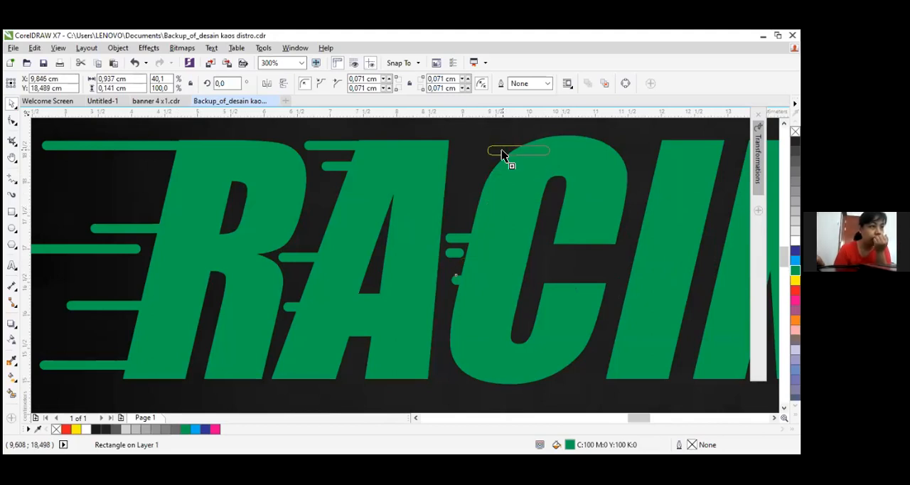
{"action": "left_click_drag", "start_coordinate": [504, 150], "coordinate": [638, 282]}
{"action": "scroll", "coordinate": [541, 148], "scroll_direction": "up", "scroll_amount": 2}
{"action": "scroll", "coordinate": [507, 182], "scroll_direction": "down", "scroll_amount": 2}
{"action": "key", "text": "space"}
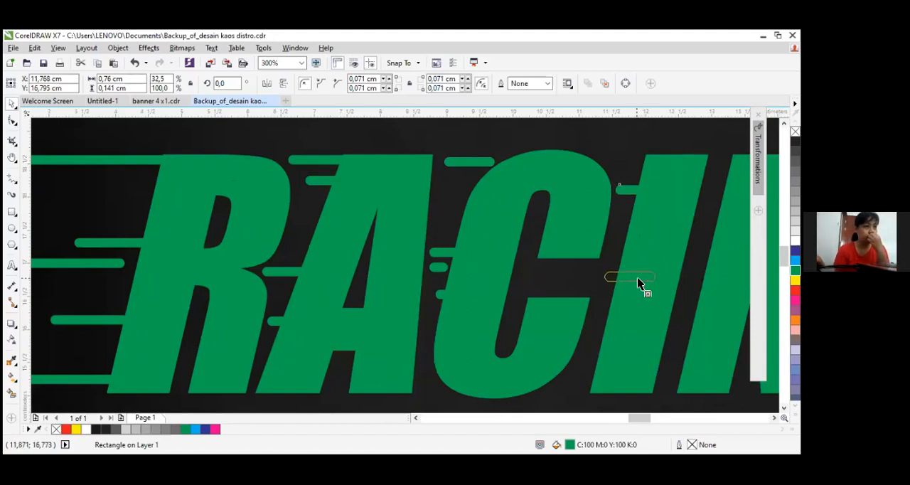
{"action": "left_click_drag", "start_coordinate": [638, 279], "coordinate": [618, 293]}
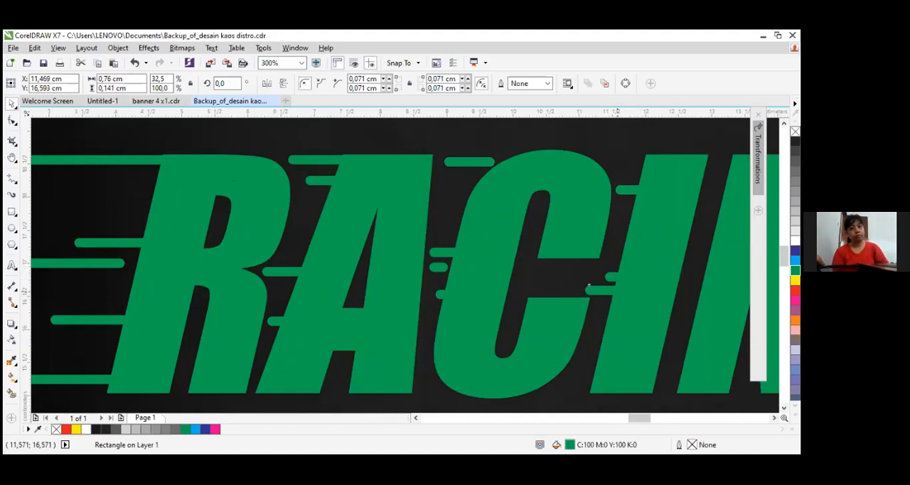
Copy the 0.76 cm bar to the N's upper-left corner, aligned with the letter's top edge at about X 13.356, Y 18.565 cm
{"action": "left_click", "coordinate": [775, 418]}
{"action": "left_click", "coordinate": [775, 418]}
{"action": "left_click", "coordinate": [774, 419]}
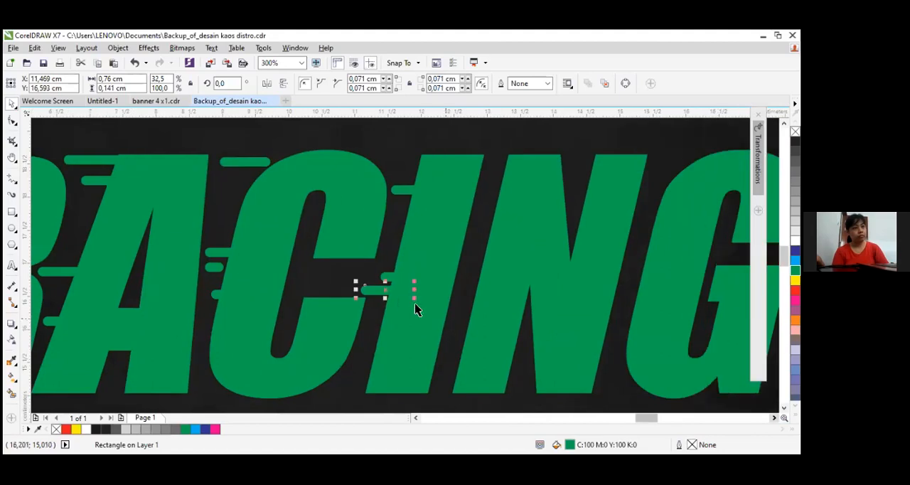
{"action": "left_click_drag", "start_coordinate": [379, 291], "coordinate": [508, 156]}
{"action": "scroll", "coordinate": [507, 158], "scroll_direction": "up", "scroll_amount": 2}
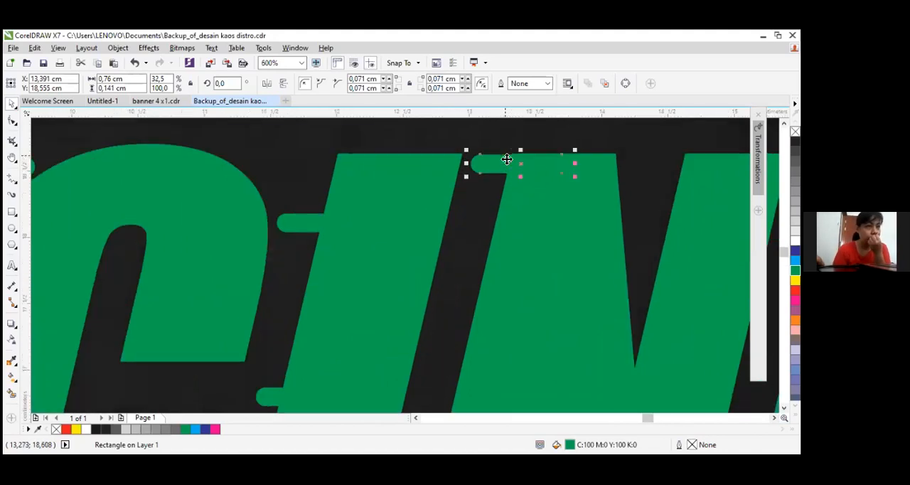
{"action": "scroll", "coordinate": [506, 158], "scroll_direction": "up", "scroll_amount": 1}
{"action": "key", "text": "Left"}
{"action": "key", "text": "Left"}
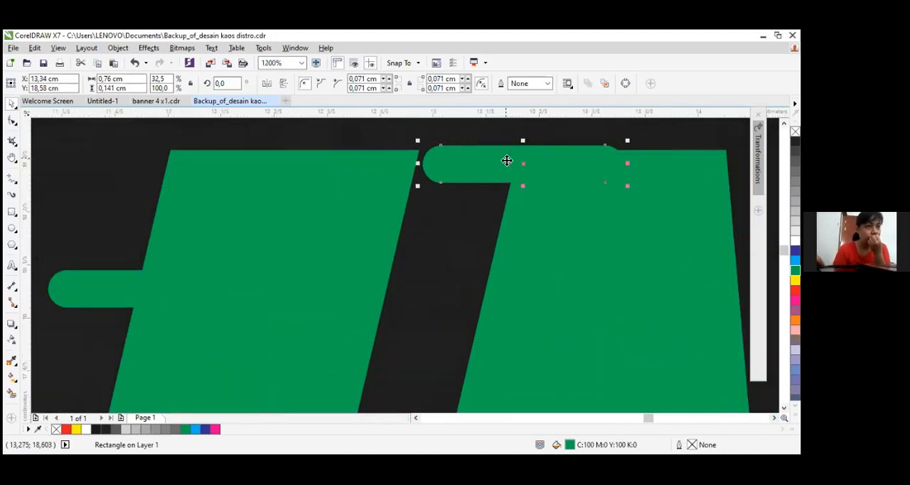
{"action": "left_click_drag", "start_coordinate": [557, 171], "coordinate": [493, 168]}
{"action": "scroll", "coordinate": [515, 182], "scroll_direction": "down", "scroll_amount": 2}
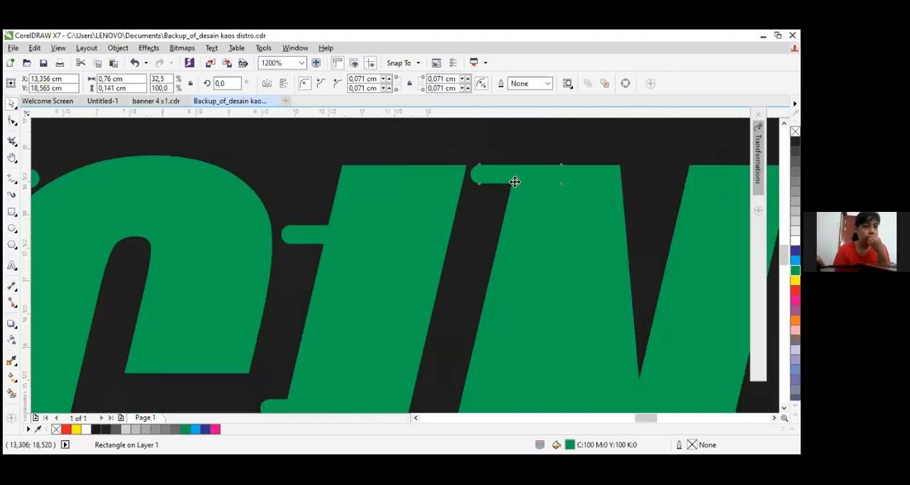
Copy the bar to the G's top-left at about X 16.266, Y 18.59 cm and its upper-left side at about X 15.722, Y 17.849 cm
{"action": "scroll", "coordinate": [530, 214], "scroll_direction": "down", "scroll_amount": 5}
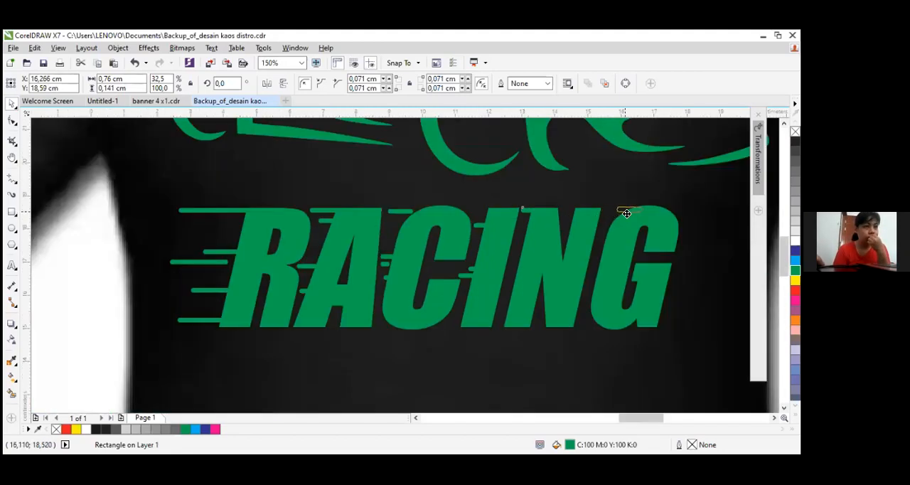
{"action": "left_click_drag", "start_coordinate": [625, 217], "coordinate": [613, 234]}
{"action": "scroll", "coordinate": [613, 234], "scroll_direction": "up", "scroll_amount": 4}
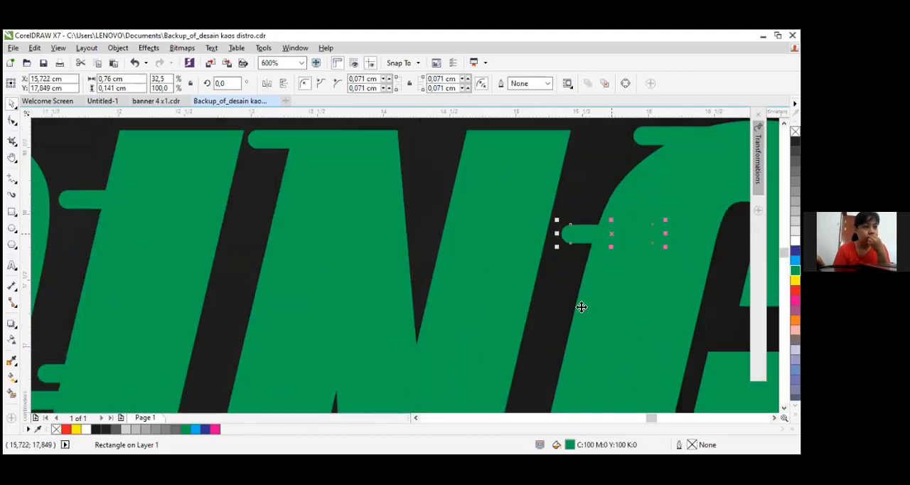
Add a short detached bar beside the G, three bars at its lower left, and one in the N's upper notch
{"action": "left_click_drag", "start_coordinate": [605, 237], "coordinate": [581, 307]}
{"action": "right_click", "coordinate": [582, 307]}
{"action": "left_click_drag", "start_coordinate": [642, 303], "coordinate": [580, 318]}
{"action": "scroll", "coordinate": [579, 319], "scroll_direction": "down", "scroll_amount": 2}
{"action": "left_click_drag", "start_coordinate": [605, 276], "coordinate": [534, 204]}
{"action": "scroll", "coordinate": [577, 372], "scroll_direction": "up", "scroll_amount": 2}
{"action": "scroll", "coordinate": [603, 395], "scroll_direction": "down", "scroll_amount": 2}
{"action": "scroll", "coordinate": [568, 381], "scroll_direction": "up", "scroll_amount": 1}
{"action": "scroll", "coordinate": [524, 184], "scroll_direction": "up", "scroll_amount": 1}
{"action": "right_click", "coordinate": [534, 203]}
Copy the bar to the N's left side at about X 13.13, Y 17.153 cm and lower down at about X 12.755, Y 15.689 cm
{"action": "left_click_drag", "start_coordinate": [535, 204], "coordinate": [337, 335]}
{"action": "scroll", "coordinate": [388, 370], "scroll_direction": "down", "scroll_amount": 2}
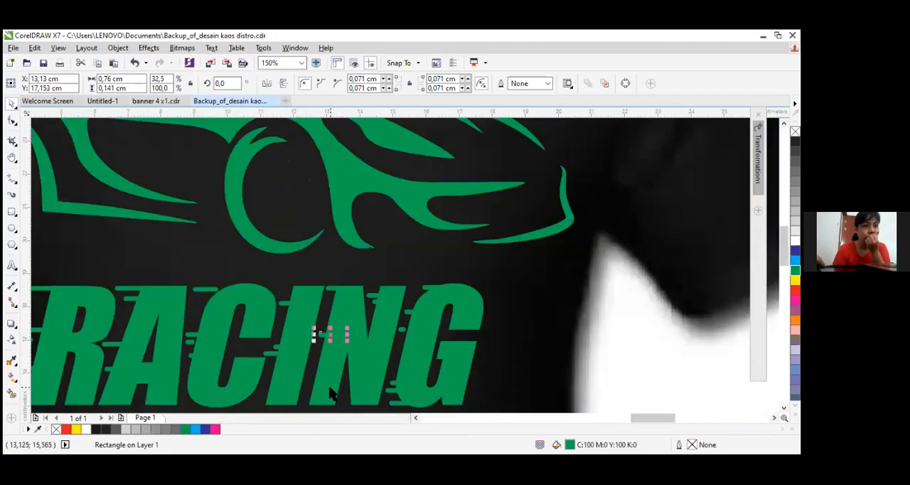
{"action": "scroll", "coordinate": [331, 391], "scroll_direction": "up", "scroll_amount": 1}
{"action": "left_click_drag", "start_coordinate": [330, 285], "coordinate": [307, 380]}
{"action": "scroll", "coordinate": [456, 403], "scroll_direction": "down", "scroll_amount": 2}
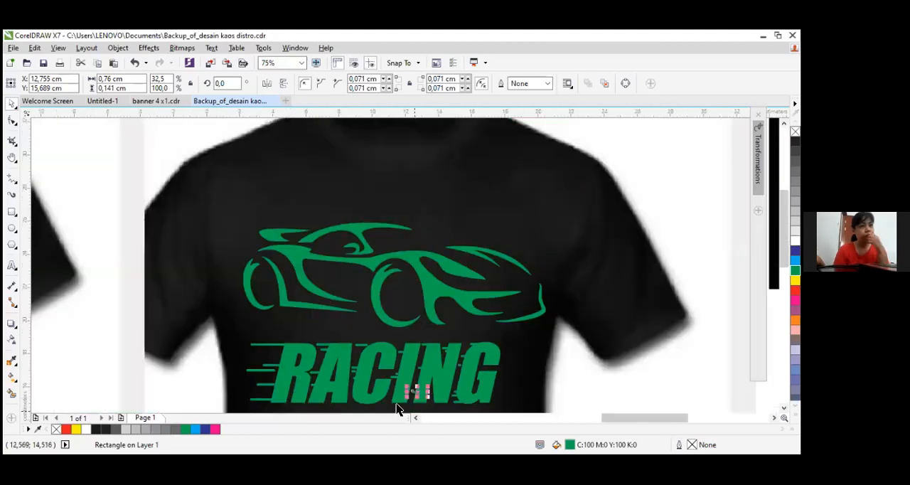
Copy the bar to the I's lower-left corner, flush with the baseline at about X 11.283, Y 15.098 cm
{"action": "scroll", "coordinate": [396, 405], "scroll_direction": "up", "scroll_amount": 2}
{"action": "left_click_drag", "start_coordinate": [384, 302], "coordinate": [377, 396]}
{"action": "scroll", "coordinate": [379, 397], "scroll_direction": "up", "scroll_amount": 2}
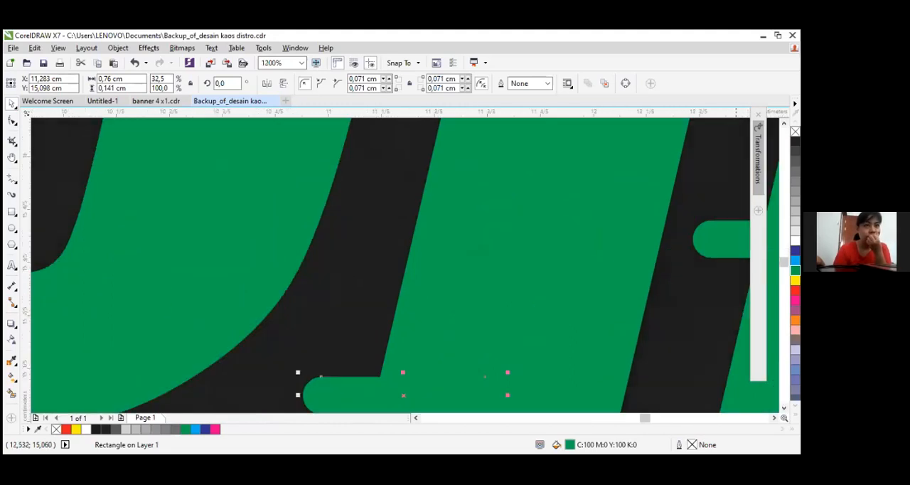
{"action": "left_click", "coordinate": [784, 407]}
{"action": "left_click", "coordinate": [784, 408]}
{"action": "scroll", "coordinate": [403, 330], "scroll_direction": "up", "scroll_amount": 1}
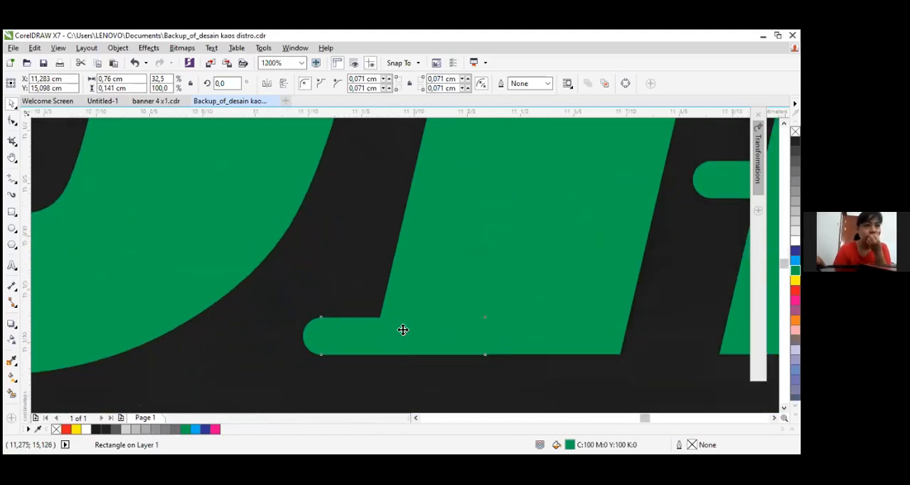
{"action": "scroll", "coordinate": [402, 330], "scroll_direction": "down", "scroll_amount": 2}
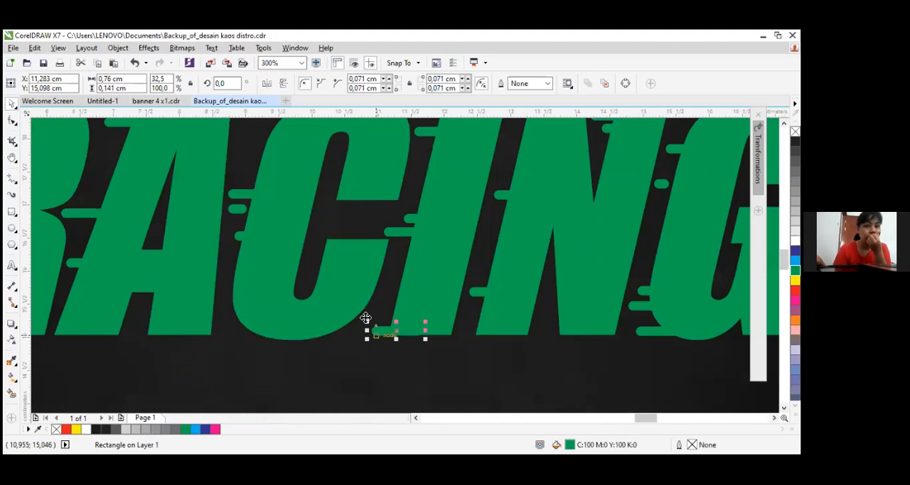
Place a copy shortened to about 0.47 cm just above the I's bottom bar, at about X 10.953, Y 15.295 cm
{"action": "scroll", "coordinate": [484, 320], "scroll_direction": "up", "scroll_amount": 2}
{"action": "left_click_drag", "start_coordinate": [504, 311], "coordinate": [468, 316]}
{"action": "left_click_drag", "start_coordinate": [400, 306], "coordinate": [400, 329]}
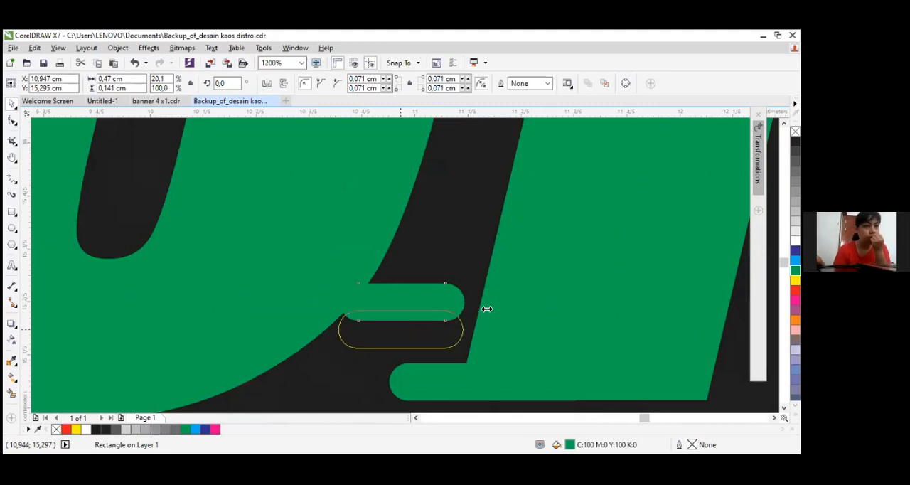
{"action": "scroll", "coordinate": [486, 309], "scroll_direction": "down", "scroll_amount": 3}
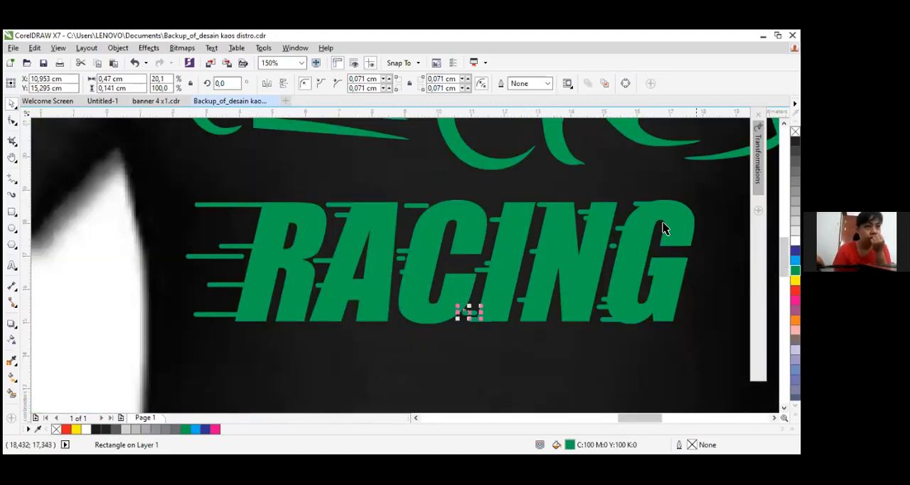
Examine the green car, the RACING lettering and its speed-line bars against the white reference print
{"action": "left_click_drag", "start_coordinate": [714, 195], "coordinate": [679, 217]}
{"action": "scroll", "coordinate": [618, 256], "scroll_direction": "down", "scroll_amount": 1}
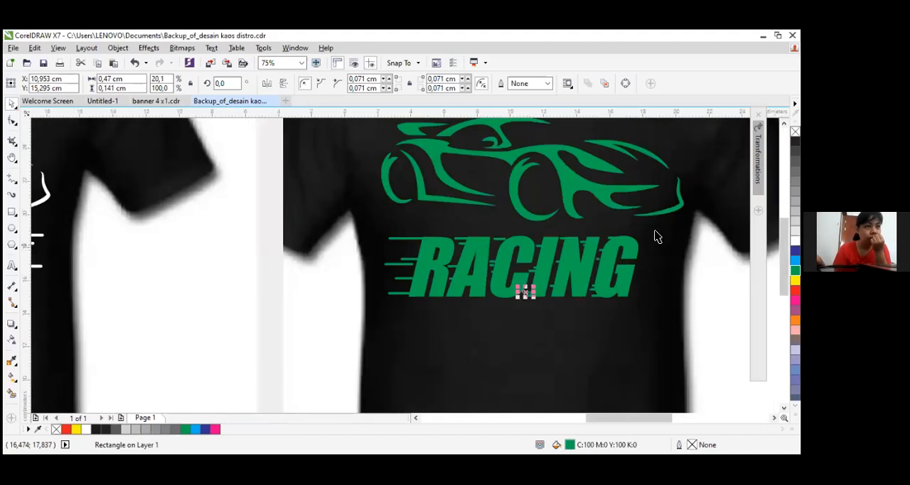
{"action": "scroll", "coordinate": [657, 237], "scroll_direction": "down", "scroll_amount": 1}
{"action": "scroll", "coordinate": [631, 244], "scroll_direction": "up", "scroll_amount": 1}
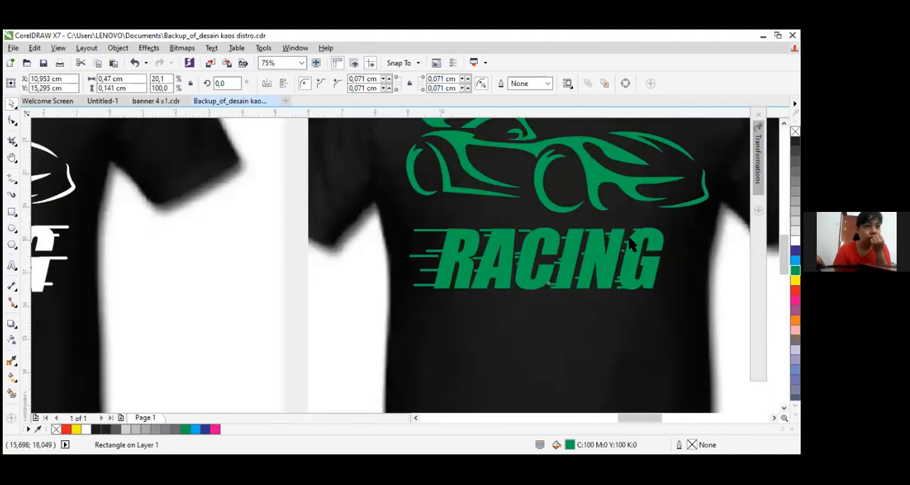
{"action": "scroll", "coordinate": [642, 245], "scroll_direction": "up", "scroll_amount": 1}
{"action": "left_click", "coordinate": [238, 222]}
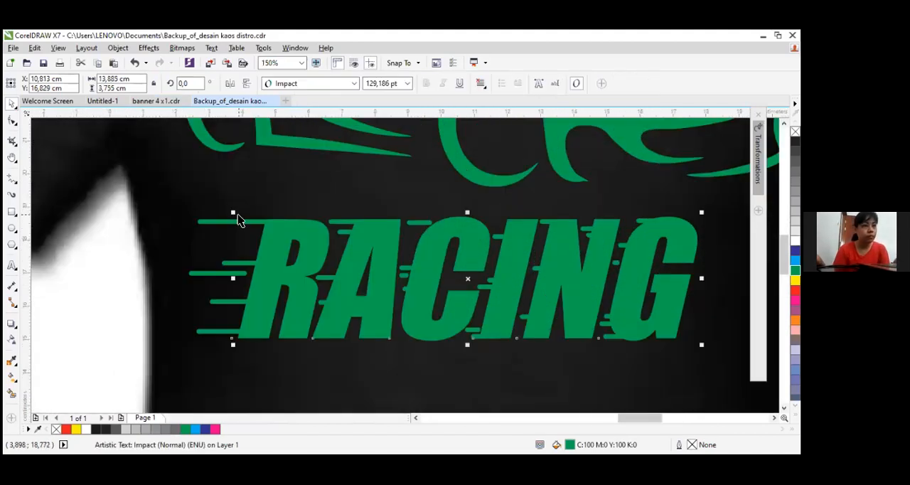
{"action": "left_click", "coordinate": [239, 223]}
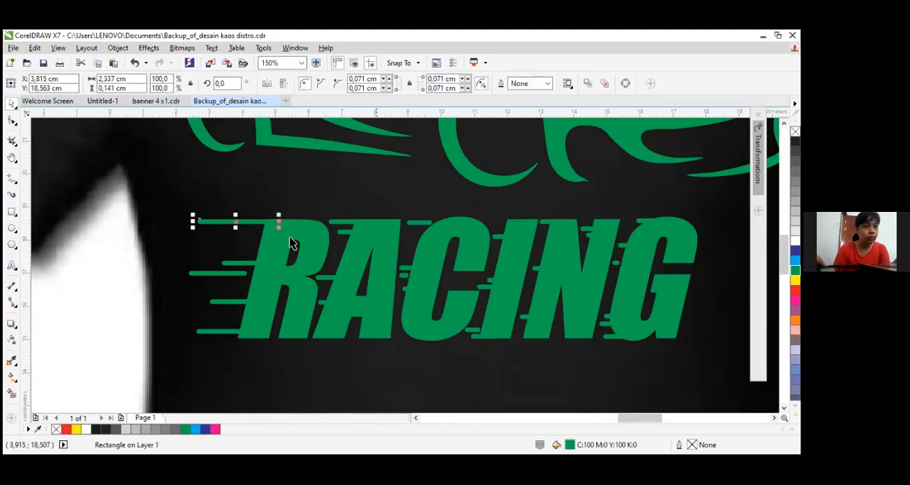
{"action": "scroll", "coordinate": [255, 224], "scroll_direction": "up", "scroll_amount": 1}
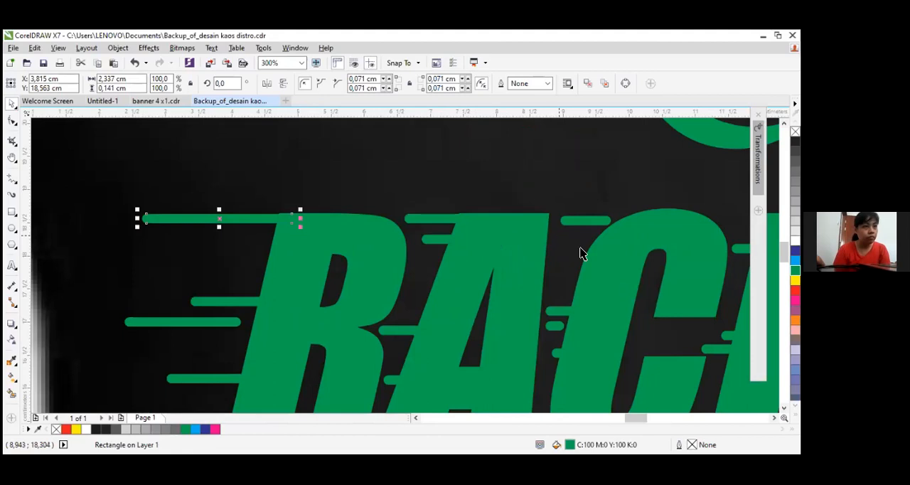
{"action": "scroll", "coordinate": [581, 253], "scroll_direction": "down", "scroll_amount": 2}
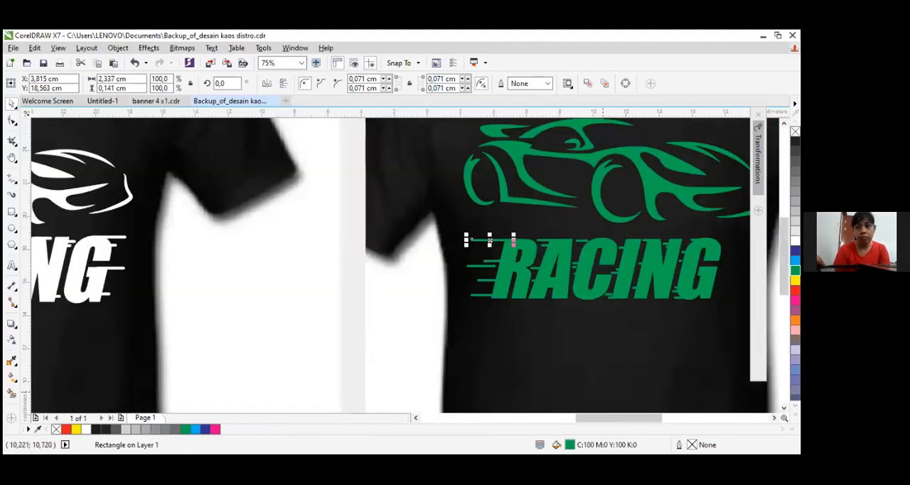
{"action": "scroll", "coordinate": [581, 257], "scroll_direction": "down", "scroll_amount": 2}
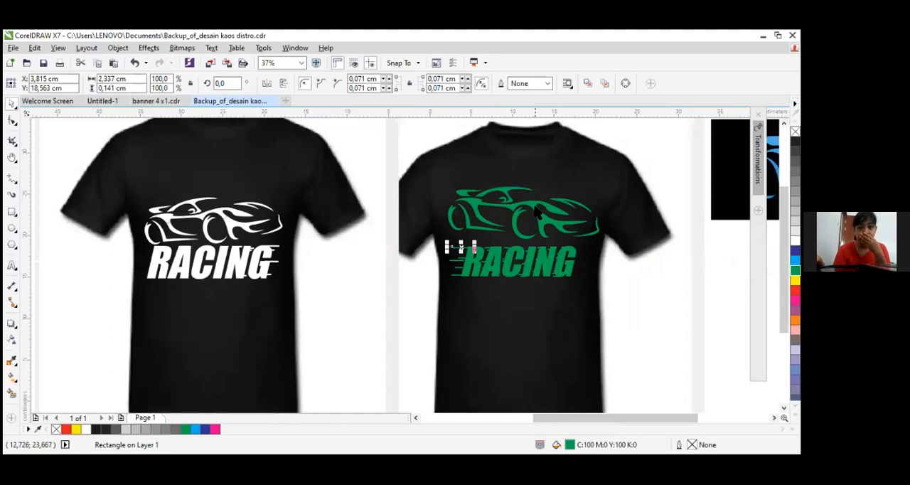
{"action": "left_click", "coordinate": [537, 208]}
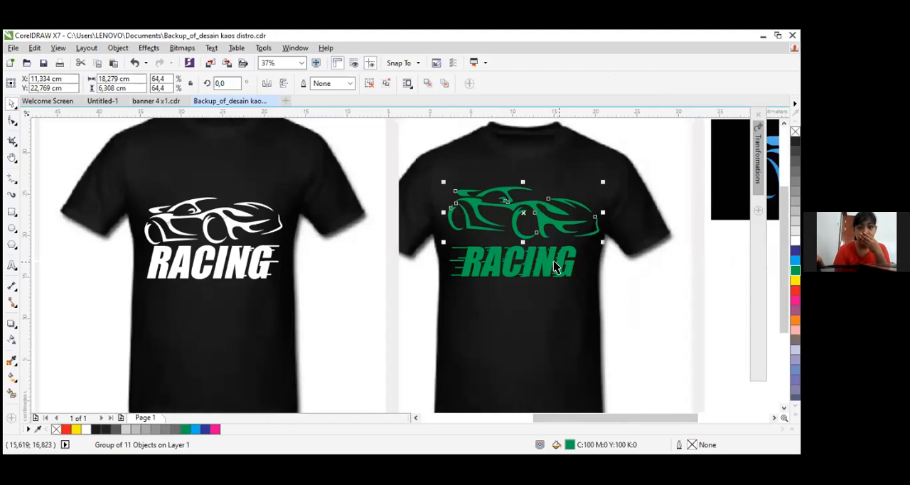
{"action": "scroll", "coordinate": [576, 263], "scroll_direction": "down", "scroll_amount": 2}
{"action": "scroll", "coordinate": [620, 281], "scroll_direction": "up", "scroll_amount": 4}
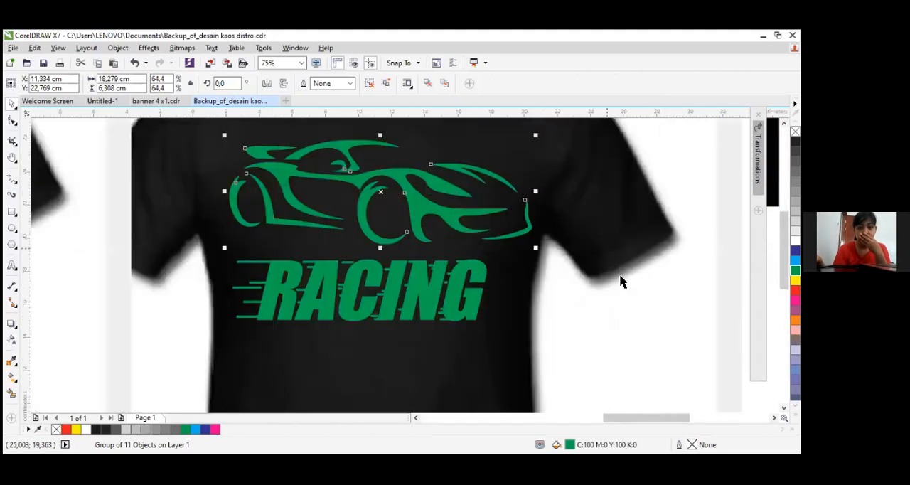
{"action": "scroll", "coordinate": [733, 277], "scroll_direction": "down", "scroll_amount": 2}
Group the RACING letters together with all their speed-line bars
{"action": "mouse_move", "coordinate": [737, 257]}
{"action": "left_mouse_down"}
{"action": "mouse_move", "coordinate": [736, 301]}
{"action": "mouse_move", "coordinate": [724, 268]}
{"action": "left_mouse_up"}
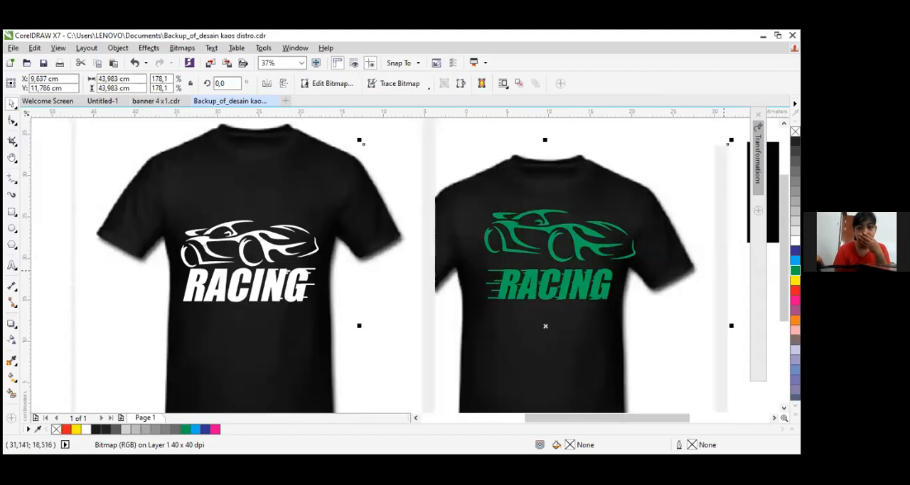
{"action": "key", "text": "ctrl+z"}
{"action": "left_click", "coordinate": [775, 418]}
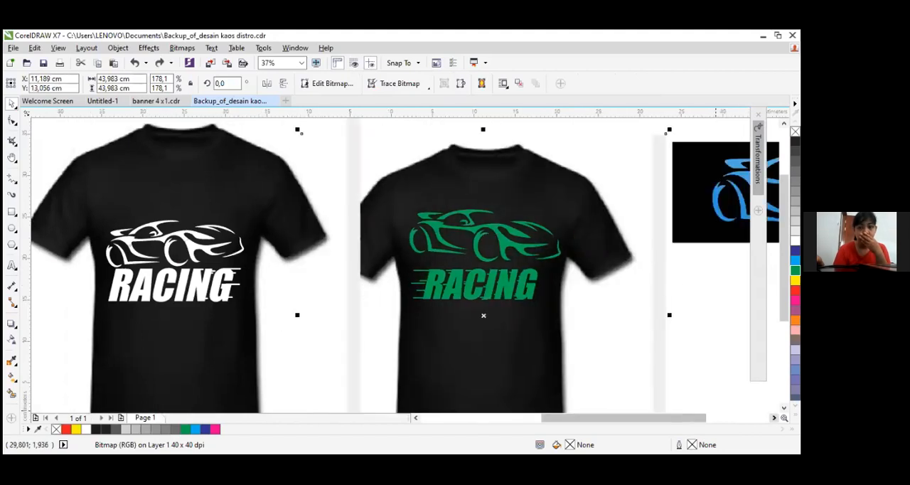
{"action": "left_click", "coordinate": [775, 418]}
{"action": "left_click", "coordinate": [775, 418]}
{"action": "left_click_drag", "start_coordinate": [548, 250], "coordinate": [180, 357]}
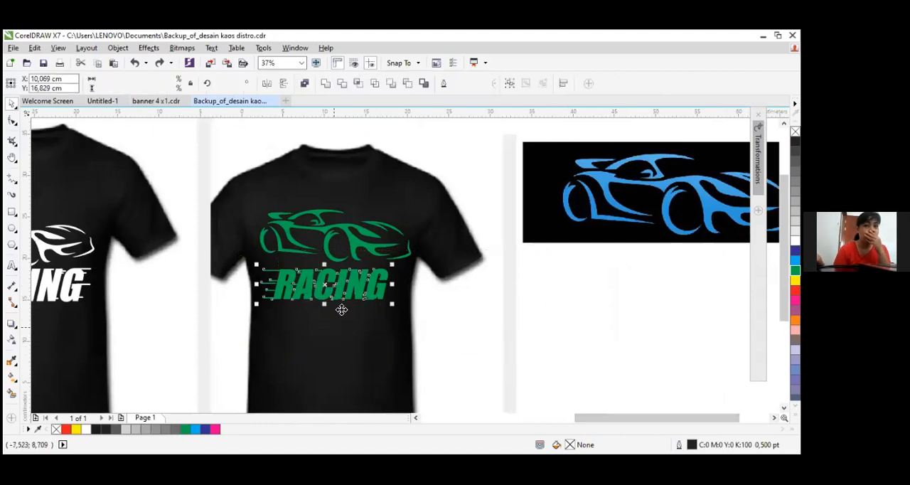
{"action": "scroll", "coordinate": [299, 270], "scroll_direction": "up", "scroll_amount": 2}
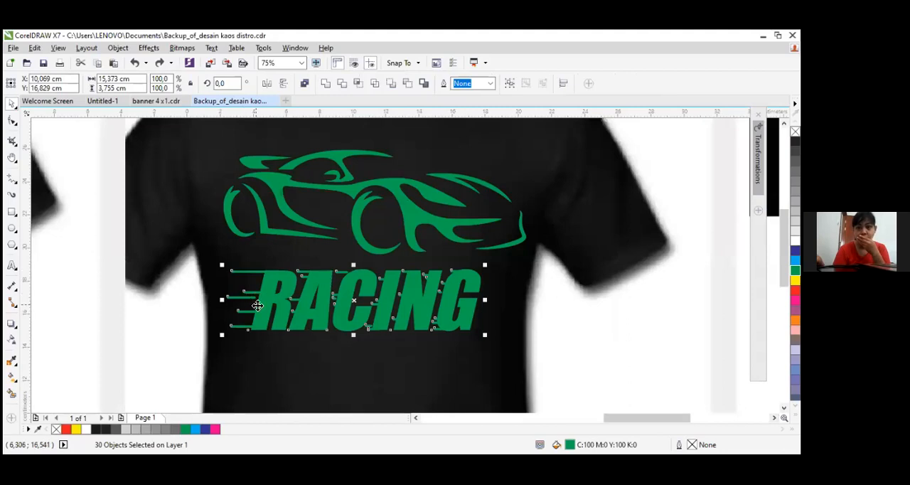
{"action": "right_click", "coordinate": [345, 290]}
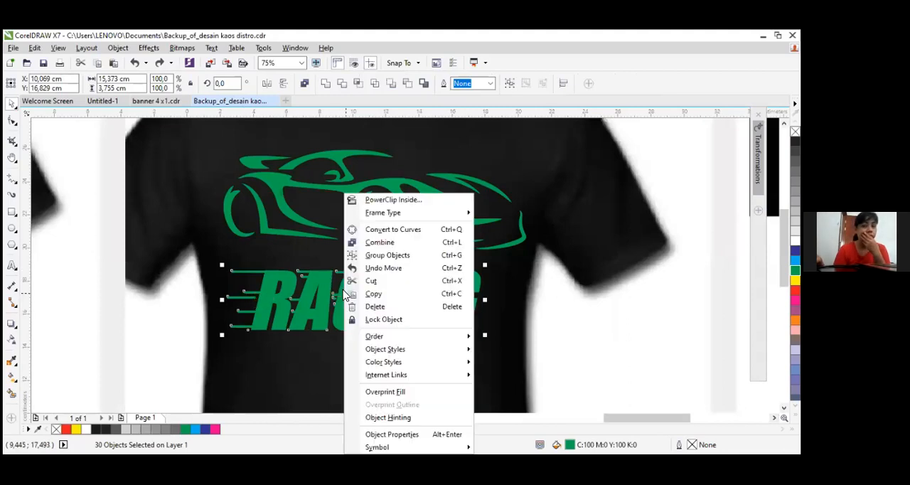
{"action": "left_click", "coordinate": [404, 255]}
{"action": "left_click", "coordinate": [570, 312]}
Move the green car group to about X 10.1, Y 22.27 cm, centred above the RACING lettering
{"action": "scroll", "coordinate": [483, 300], "scroll_direction": "down", "scroll_amount": 2}
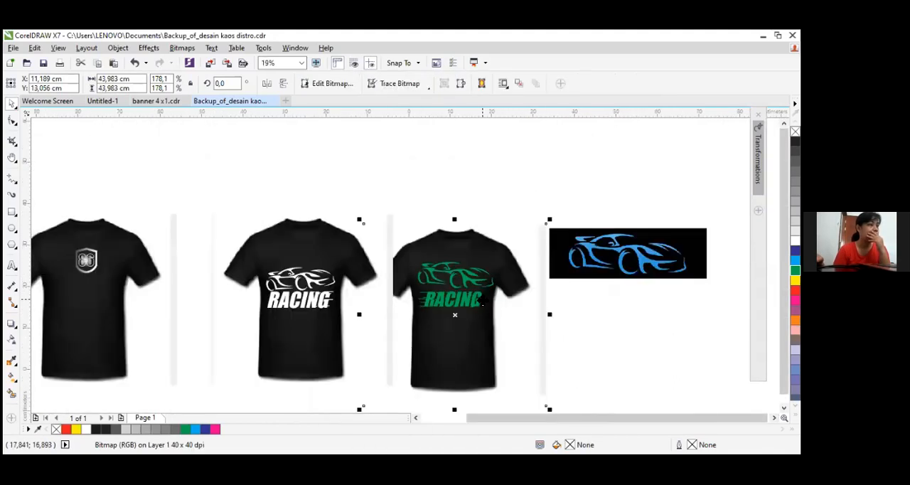
{"action": "scroll", "coordinate": [444, 269], "scroll_direction": "up", "scroll_amount": 1}
{"action": "mouse_move", "coordinate": [495, 291]}
{"action": "left_mouse_down"}
{"action": "mouse_move", "coordinate": [462, 290]}
{"action": "mouse_move", "coordinate": [487, 295]}
{"action": "left_mouse_up"}
{"action": "scroll", "coordinate": [462, 291], "scroll_direction": "up", "scroll_amount": 1}
{"action": "left_click_drag", "start_coordinate": [453, 358], "coordinate": [455, 357]}
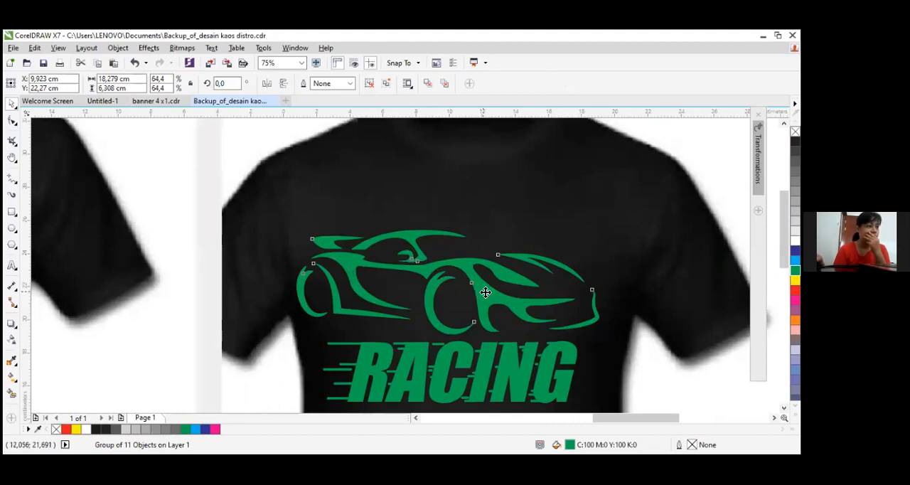
{"action": "left_click_drag", "start_coordinate": [485, 292], "coordinate": [488, 293]}
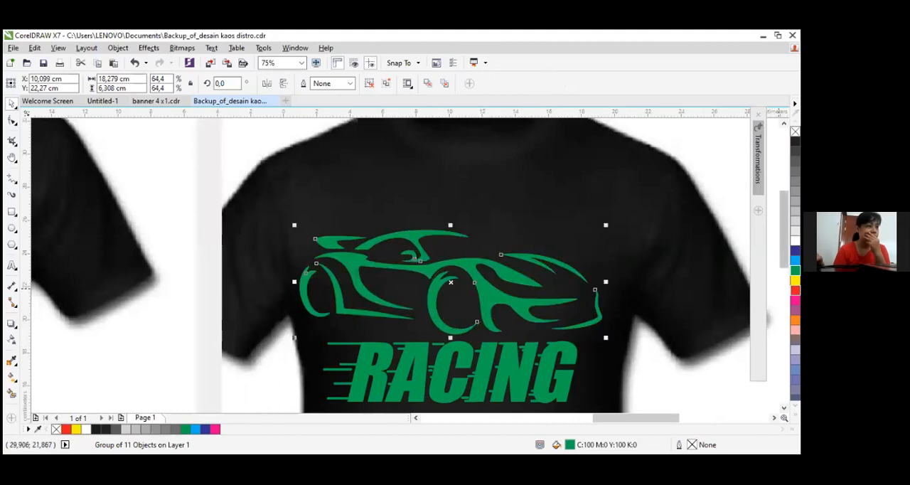
Recolour the car and the RACING lettering group red (C:0 M:100 Y:100 K:0)
{"action": "left_click", "coordinate": [795, 290]}
{"action": "left_click", "coordinate": [442, 355]}
{"action": "left_click", "coordinate": [795, 290]}
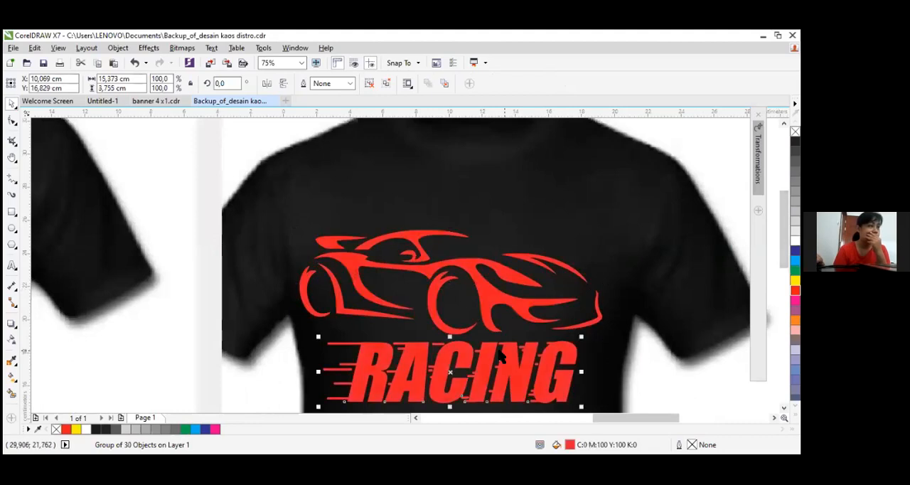
Group the T-shirt picture with the red car and the RACING lettering printed on it
{"action": "scroll", "coordinate": [640, 369], "scroll_direction": "down", "scroll_amount": 2}
{"action": "scroll", "coordinate": [612, 357], "scroll_direction": "down", "scroll_amount": 2}
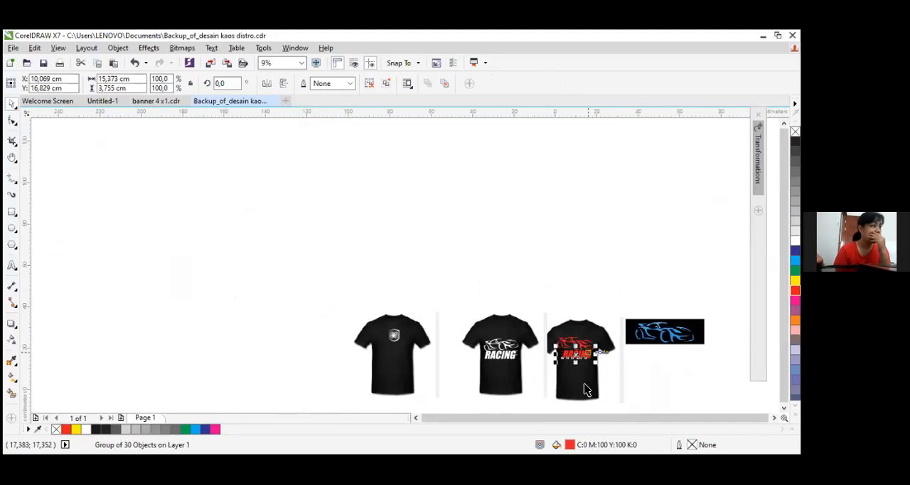
{"action": "scroll", "coordinate": [584, 389], "scroll_direction": "up", "scroll_amount": 1}
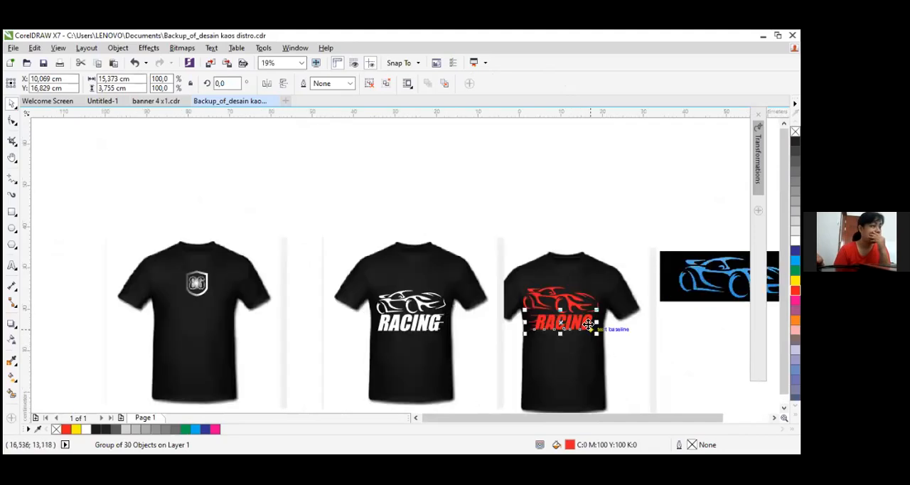
{"action": "left_click_drag", "start_coordinate": [469, 193], "coordinate": [657, 404]}
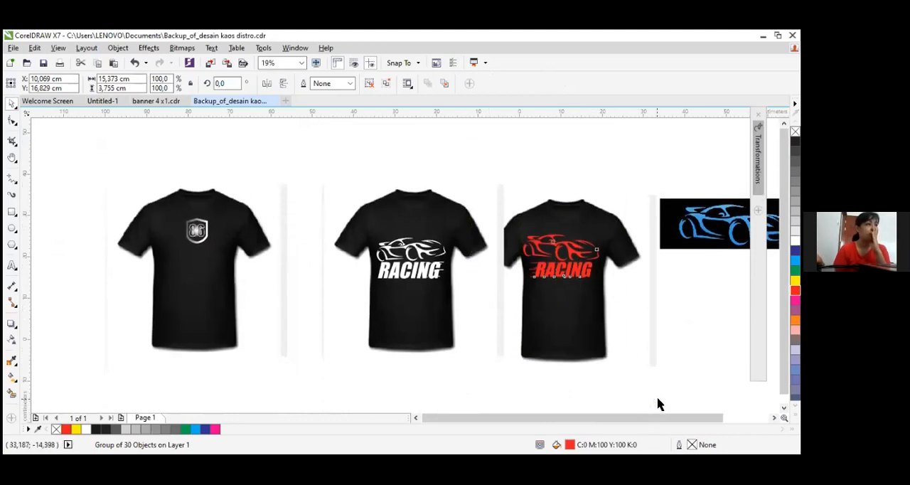
{"action": "right_click", "coordinate": [581, 264]}
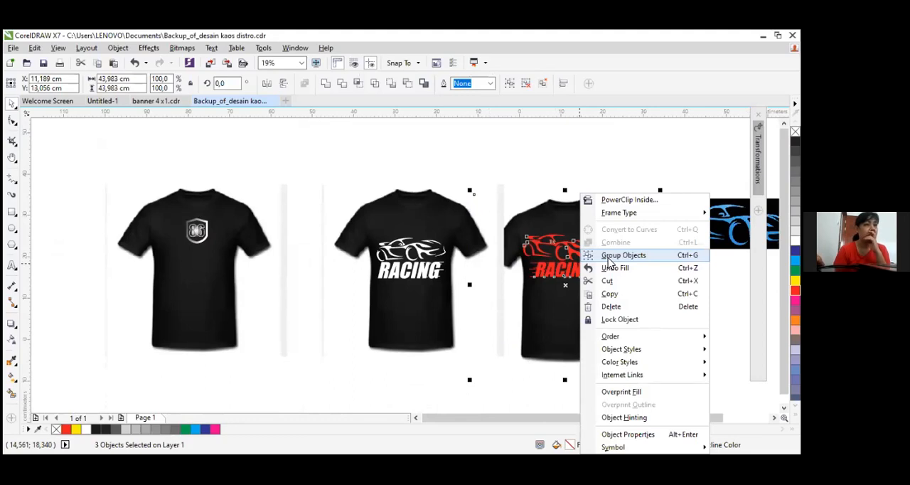
{"action": "left_click", "coordinate": [610, 258]}
{"action": "left_click", "coordinate": [674, 305]}
{"action": "left_click", "coordinate": [576, 288]}
{"action": "scroll", "coordinate": [569, 270], "scroll_direction": "up", "scroll_amount": 4}
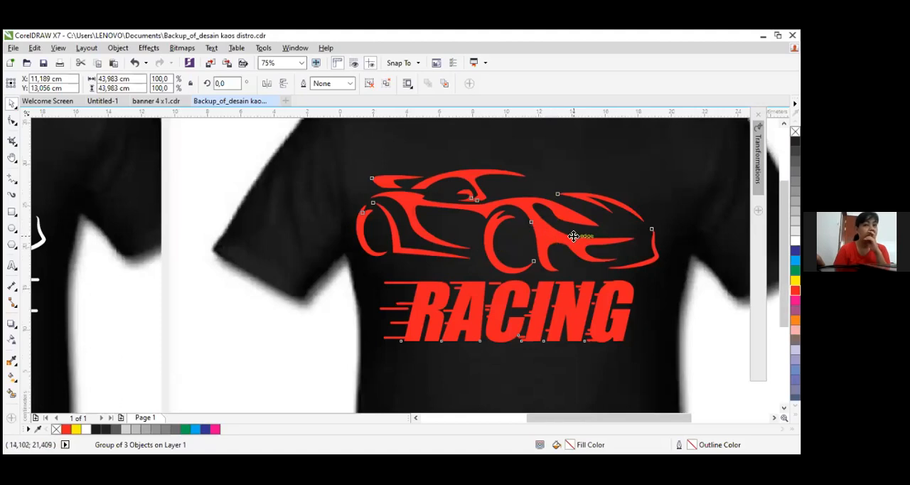
Scale the blue car reference bitmap down to about 26.6 × 8.5 cm and place it at about X 47.76, Y 25.63 cm
{"action": "scroll", "coordinate": [573, 236], "scroll_direction": "down", "scroll_amount": 3}
{"action": "scroll", "coordinate": [448, 216], "scroll_direction": "up", "scroll_amount": 1}
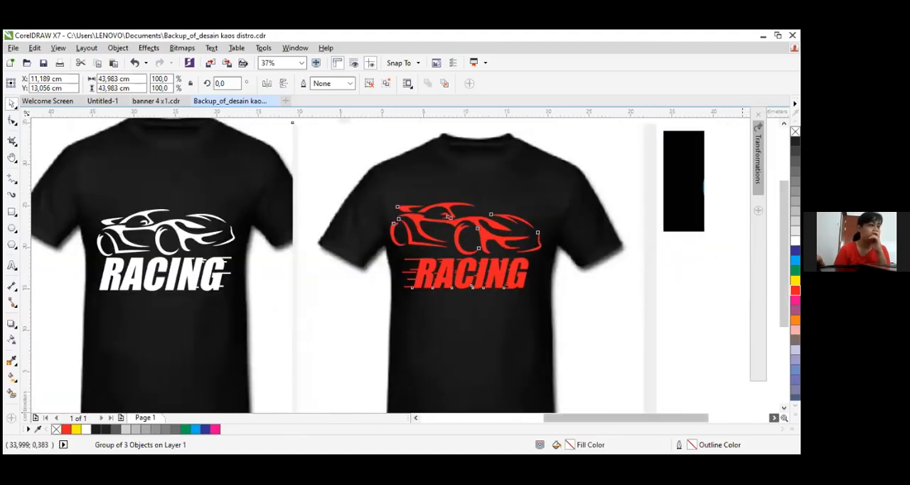
{"action": "scroll", "coordinate": [448, 215], "scroll_direction": "right", "scroll_amount": 5}
{"action": "left_click", "coordinate": [549, 199]}
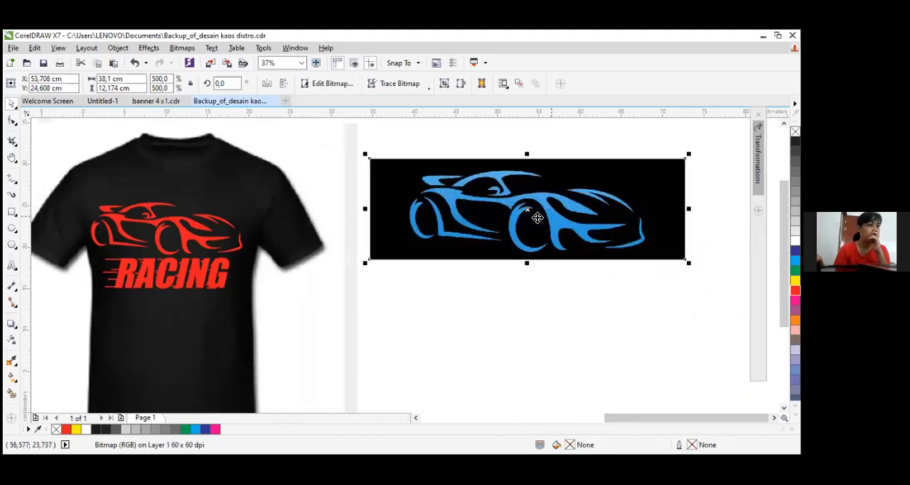
{"action": "left_click_drag", "start_coordinate": [664, 212], "coordinate": [656, 213]}
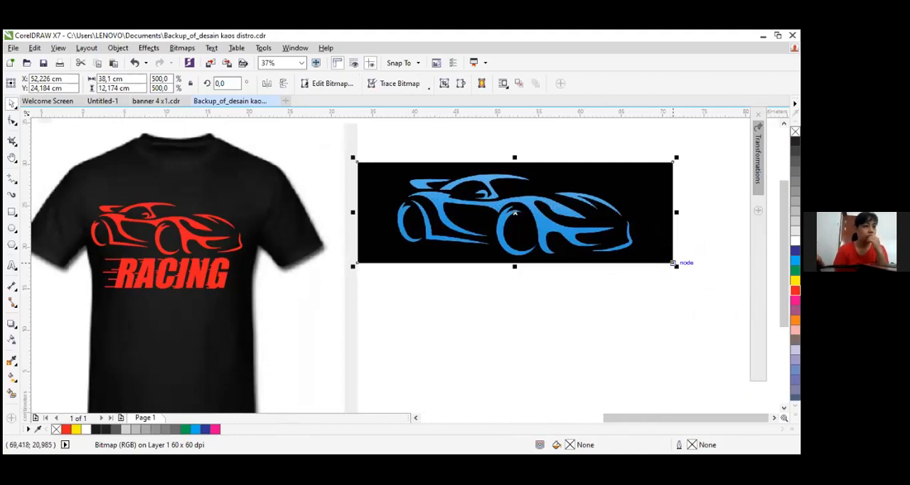
{"action": "left_click_drag", "start_coordinate": [677, 265], "coordinate": [582, 236]}
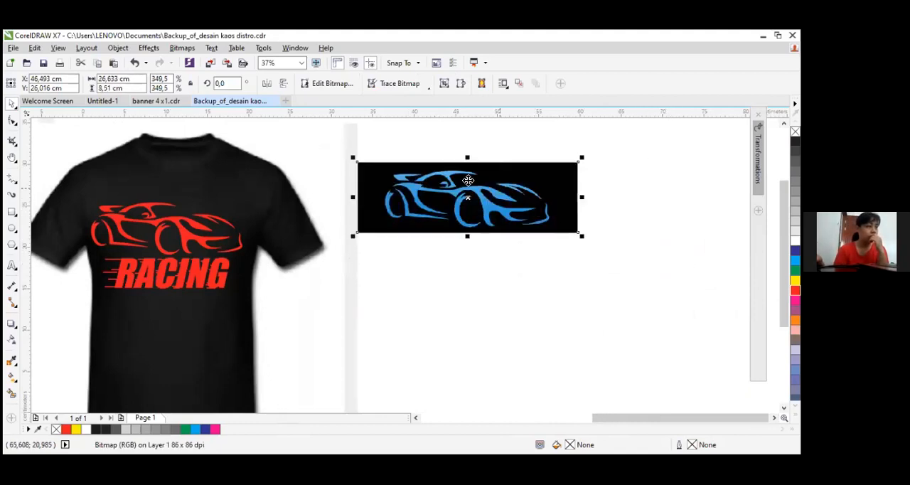
{"action": "scroll", "coordinate": [468, 180], "scroll_direction": "up", "scroll_amount": 2}
{"action": "left_click_drag", "start_coordinate": [462, 192], "coordinate": [484, 208]}
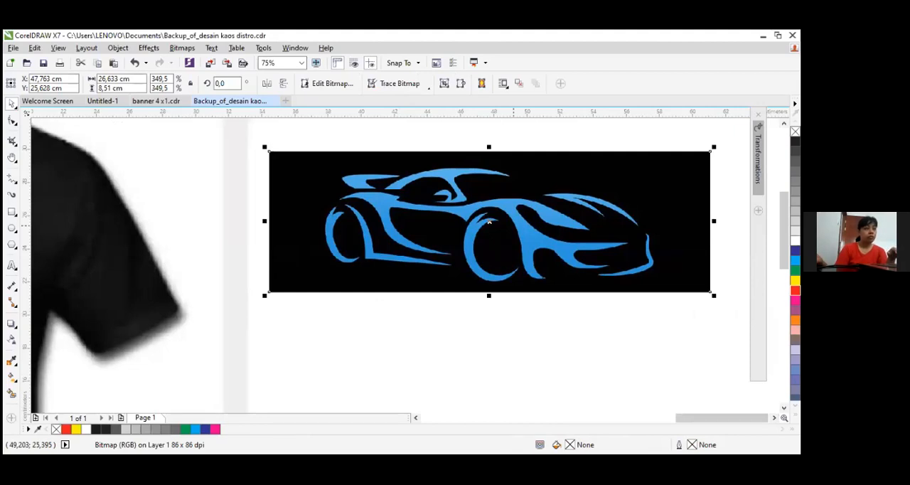
Draw a thin horizontal rectangle about 17.3 × 0.8 cm in the empty area below the blue car bitmap and fill it red
{"action": "scroll", "coordinate": [488, 199], "scroll_direction": "down", "scroll_amount": 3}
{"action": "scroll", "coordinate": [477, 279], "scroll_direction": "up", "scroll_amount": 3}
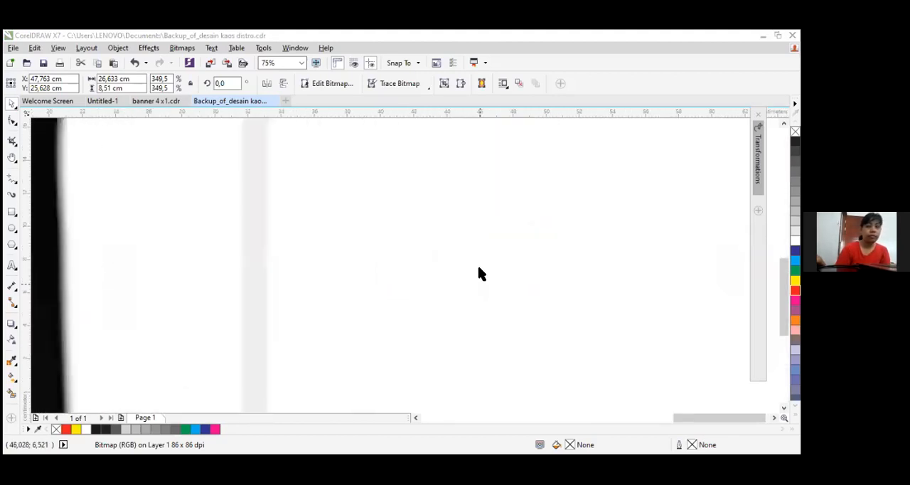
{"action": "left_click", "coordinate": [12, 211]}
{"action": "left_click_drag", "start_coordinate": [380, 209], "coordinate": [667, 222]}
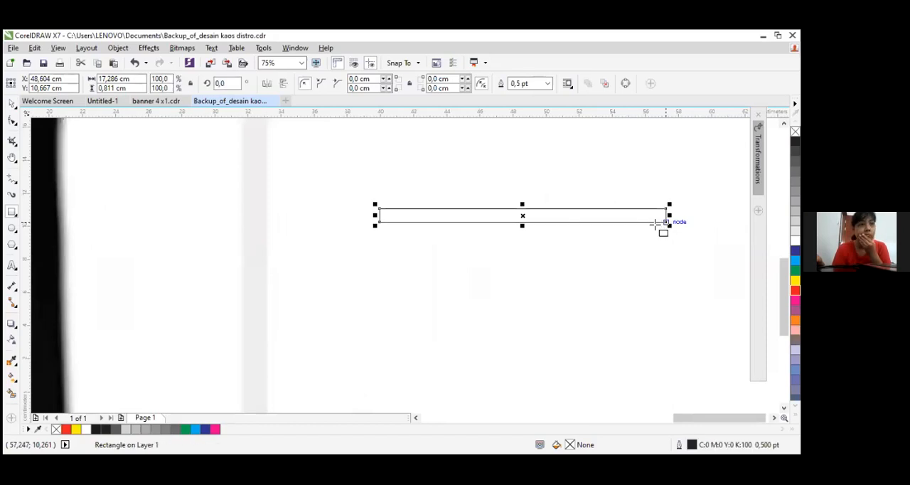
{"action": "scroll", "coordinate": [658, 225], "scroll_direction": "up", "scroll_amount": 2}
{"action": "scroll", "coordinate": [655, 225], "scroll_direction": "down", "scroll_amount": 2}
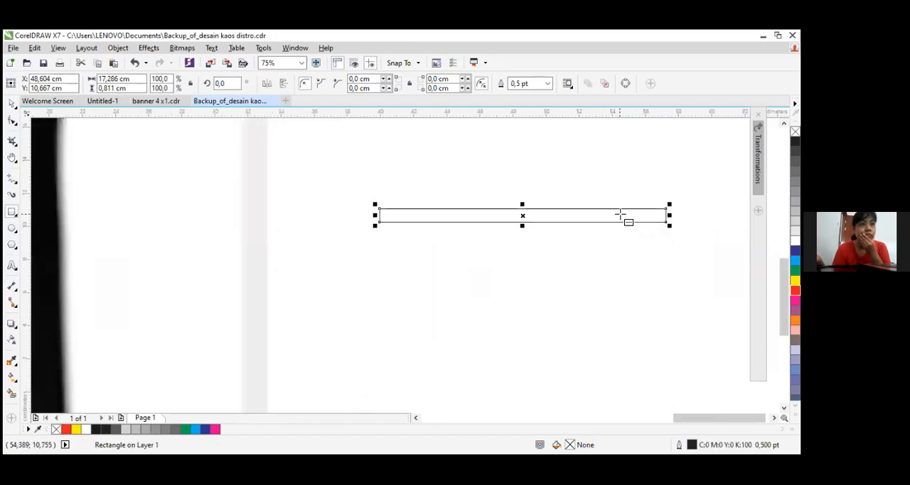
{"action": "left_click", "coordinate": [795, 290]}
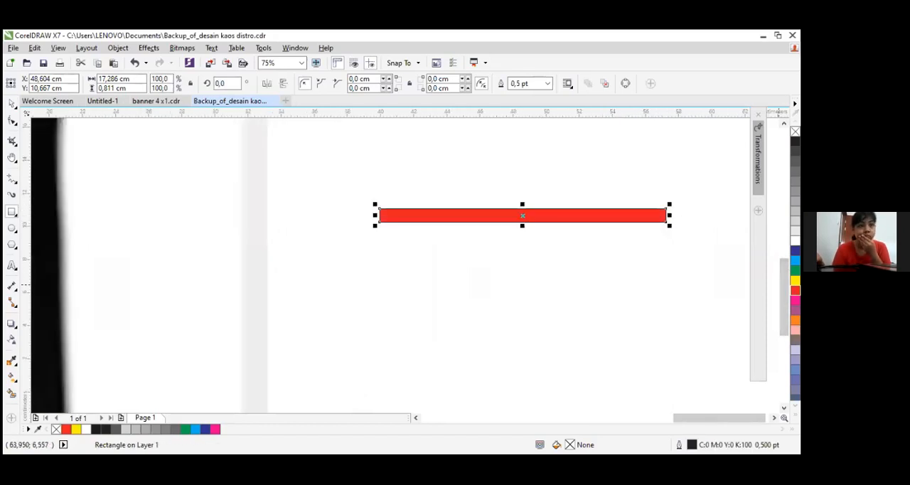
Convert the red bar to curves and delete its lower-left corner node
{"action": "scroll", "coordinate": [712, 226], "scroll_direction": "up", "scroll_amount": 2}
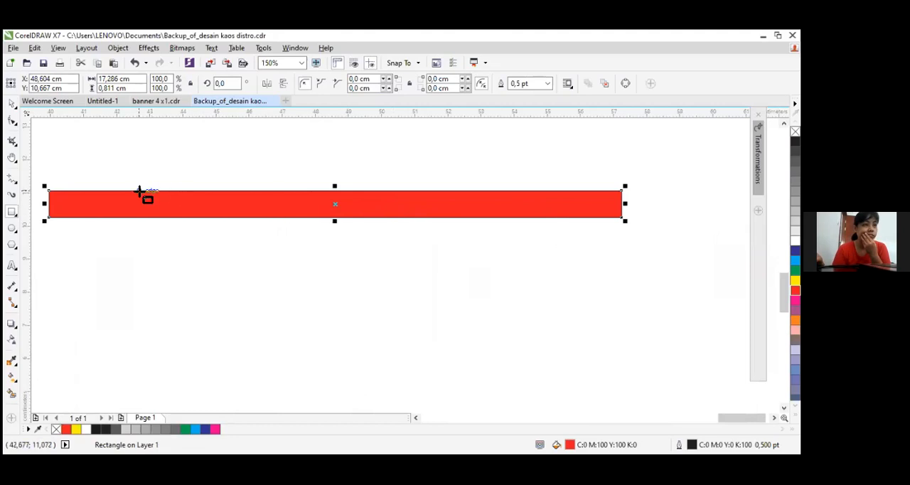
{"action": "right_click", "coordinate": [514, 206]}
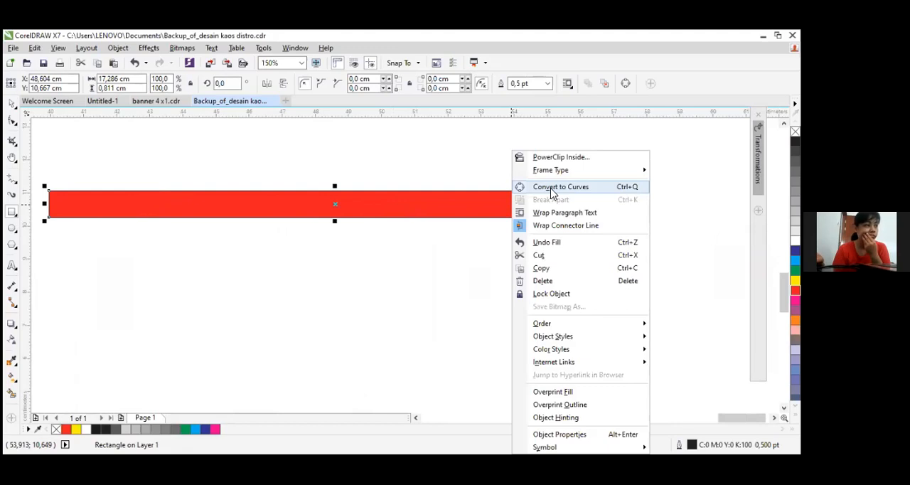
{"action": "left_click", "coordinate": [553, 187]}
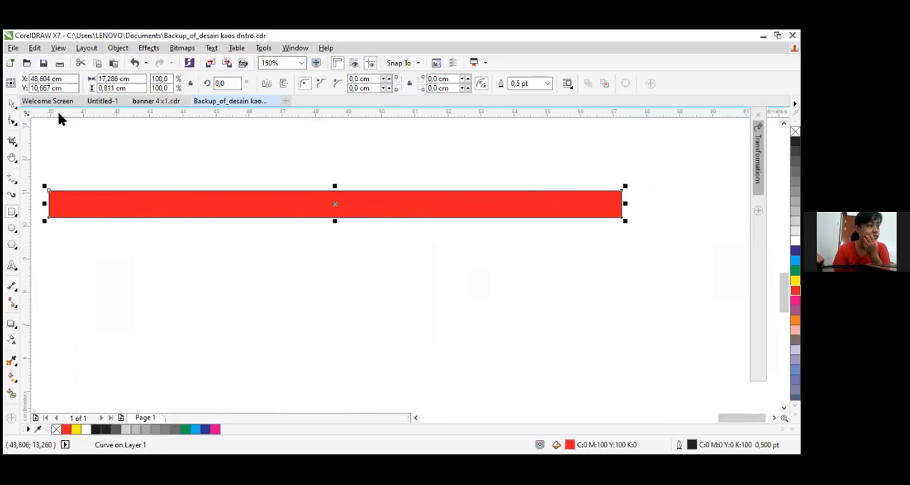
{"action": "left_click", "coordinate": [12, 121]}
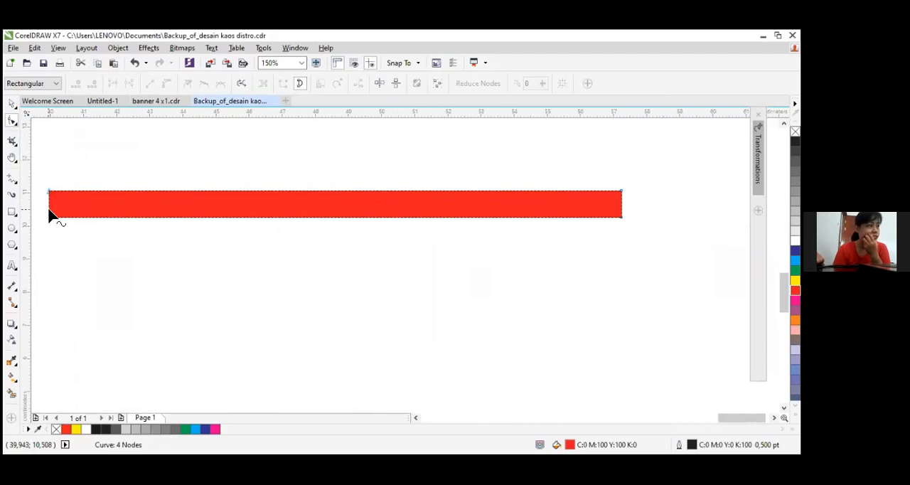
{"action": "scroll", "coordinate": [49, 209], "scroll_direction": "up", "scroll_amount": 1}
{"action": "scroll", "coordinate": [49, 185], "scroll_direction": "up", "scroll_amount": 1}
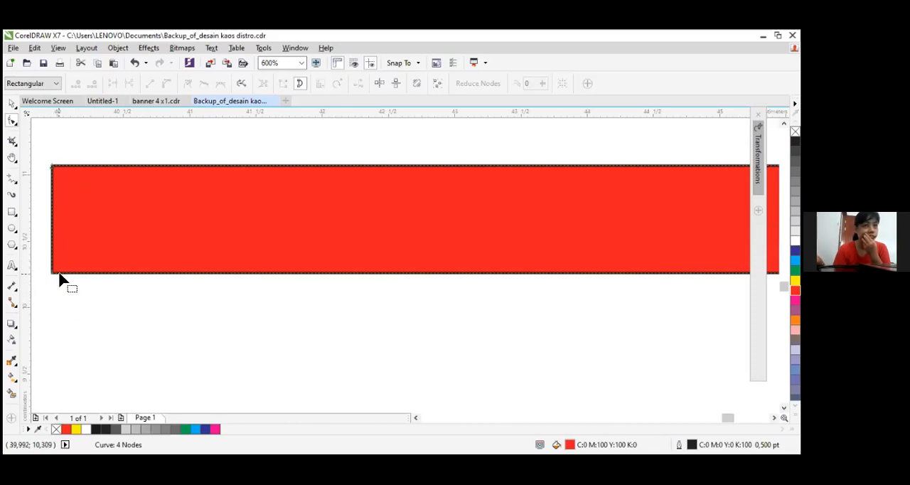
{"action": "scroll", "coordinate": [115, 263], "scroll_direction": "down", "scroll_amount": 1}
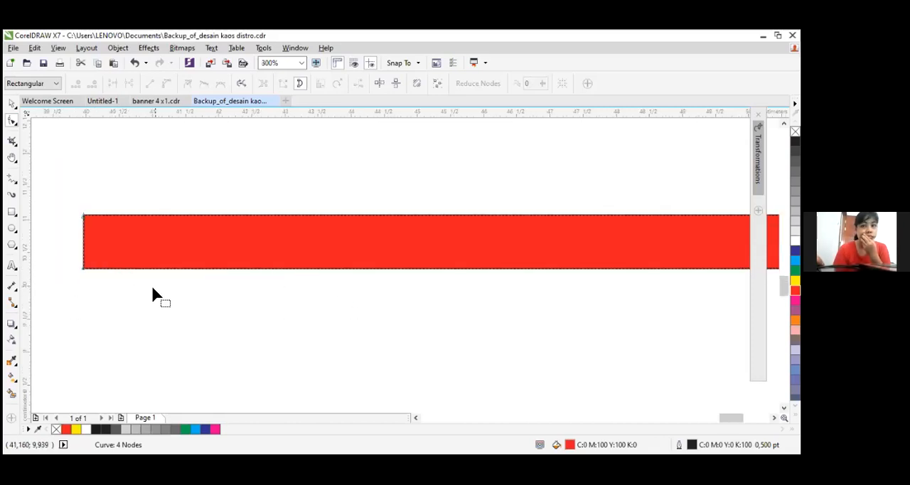
{"action": "scroll", "coordinate": [152, 295], "scroll_direction": "down", "scroll_amount": 1}
{"action": "scroll", "coordinate": [195, 279], "scroll_direction": "up", "scroll_amount": 1}
{"action": "scroll", "coordinate": [79, 293], "scroll_direction": "down", "scroll_amount": 1}
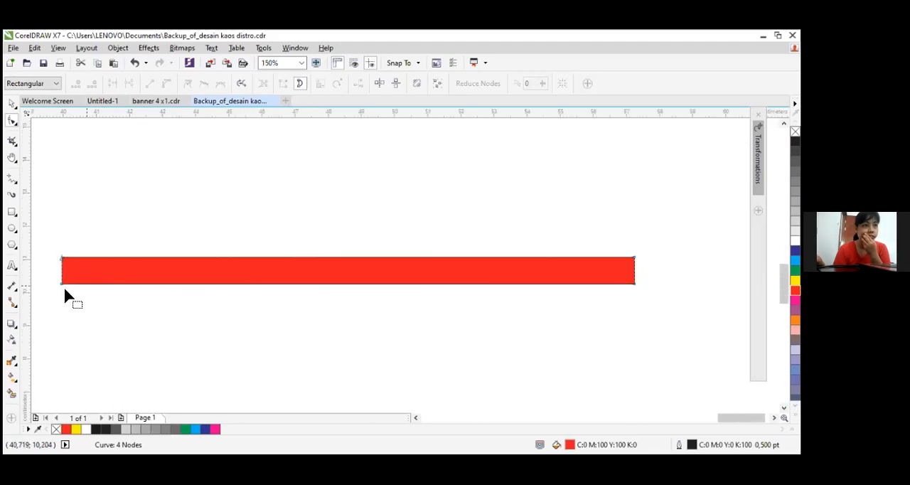
{"action": "left_click", "coordinate": [61, 284]}
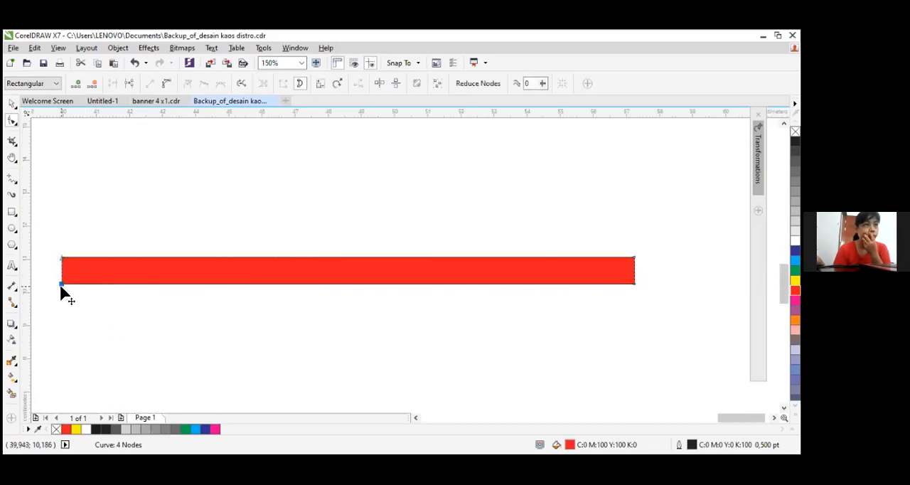
{"action": "key", "text": "Delete"}
Pull the remaining left node inward to about X 49.3 cm, near mid-height, forming a pointed wedge about 8 cm long
{"action": "left_click_drag", "start_coordinate": [61, 258], "coordinate": [197, 271]}
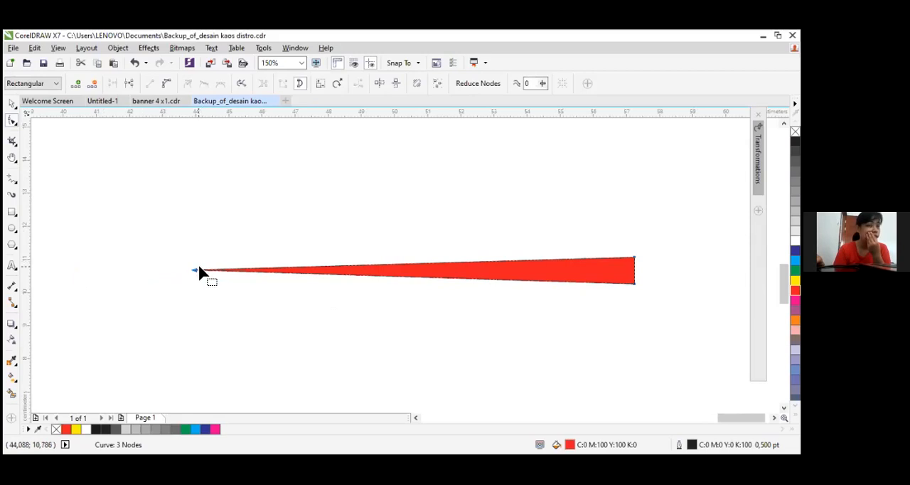
{"action": "left_click_drag", "start_coordinate": [198, 271], "coordinate": [372, 266]}
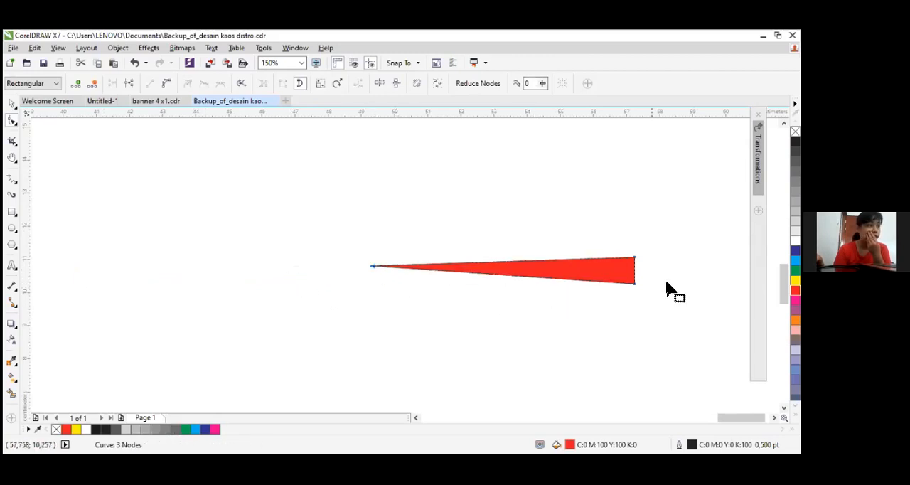
{"action": "left_click", "coordinate": [774, 418]}
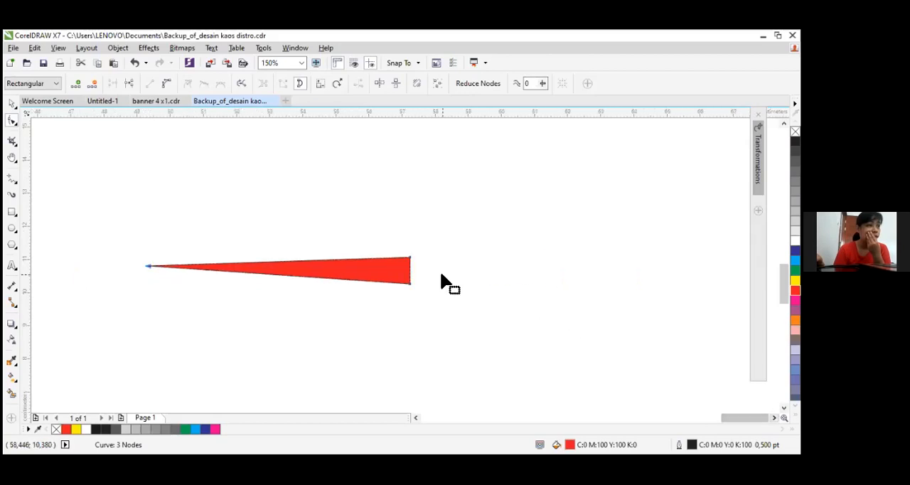
{"action": "scroll", "coordinate": [441, 274], "scroll_direction": "up", "scroll_amount": 1}
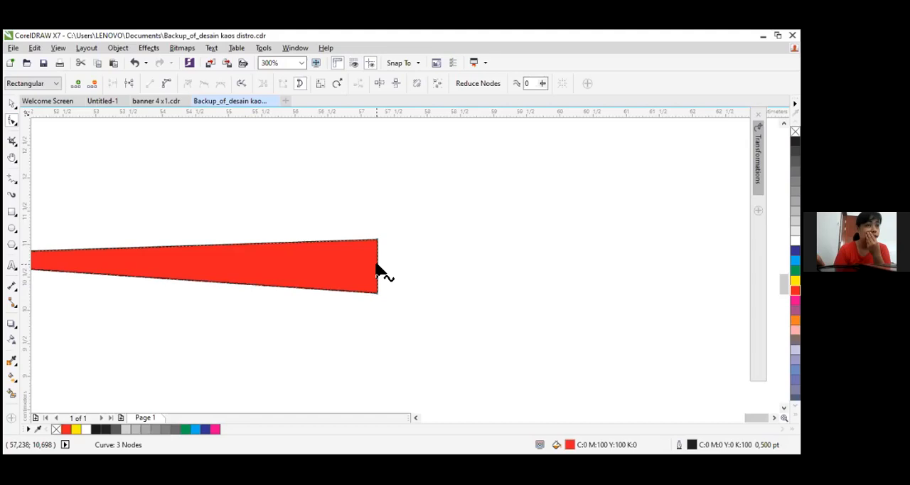
Add a node midway on the red wedge's blunt end and pull it outward into a second point, making a diamond about 12.3 cm long
{"action": "double_click", "coordinate": [377, 264]}
{"action": "left_click_drag", "start_coordinate": [385, 265], "coordinate": [668, 266]}
{"action": "scroll", "coordinate": [626, 277], "scroll_direction": "down", "scroll_amount": 3}
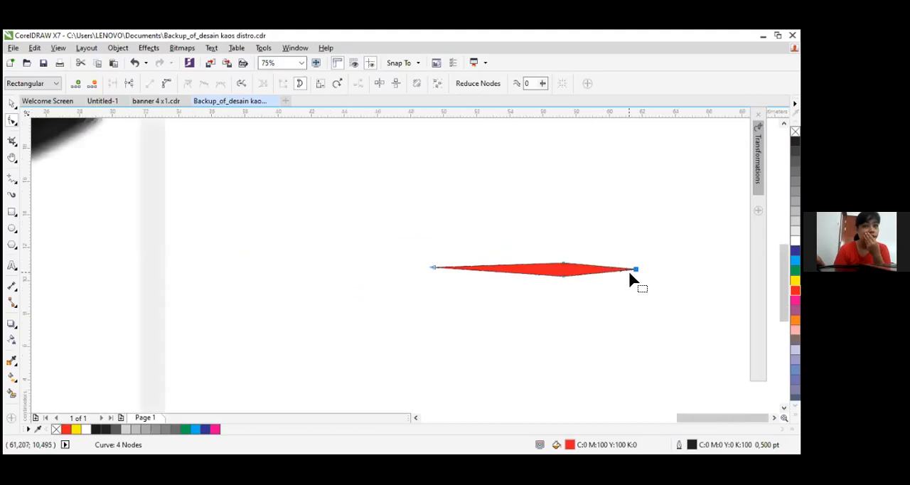
{"action": "scroll", "coordinate": [638, 272], "scroll_direction": "up", "scroll_amount": 2}
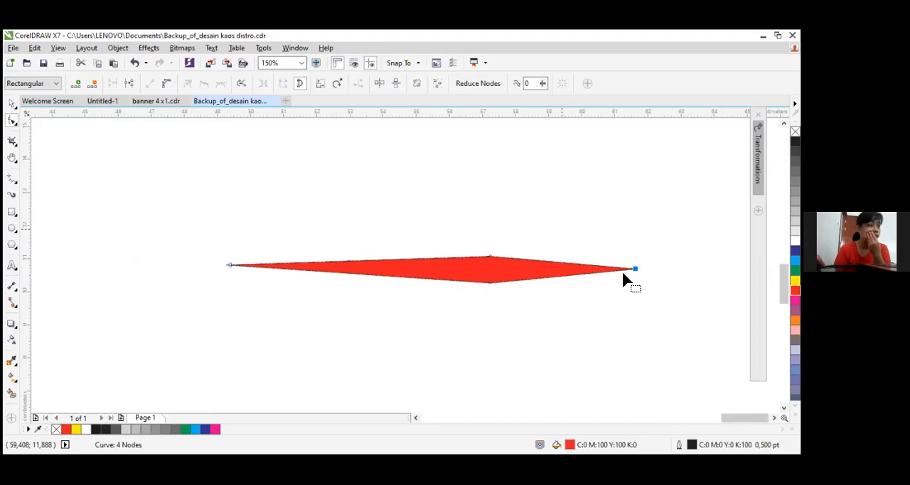
Start an Outline Trace of the blue car bitmap using the Detailed Logo type
{"action": "left_click", "coordinate": [13, 105]}
{"action": "scroll", "coordinate": [183, 231], "scroll_direction": "down", "scroll_amount": 3}
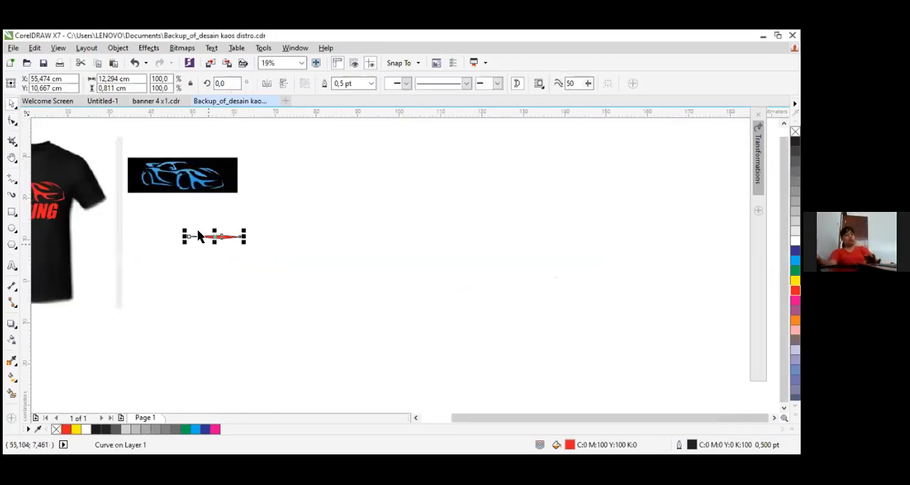
{"action": "scroll", "coordinate": [162, 168], "scroll_direction": "up", "scroll_amount": 2}
{"action": "left_click", "coordinate": [235, 161]}
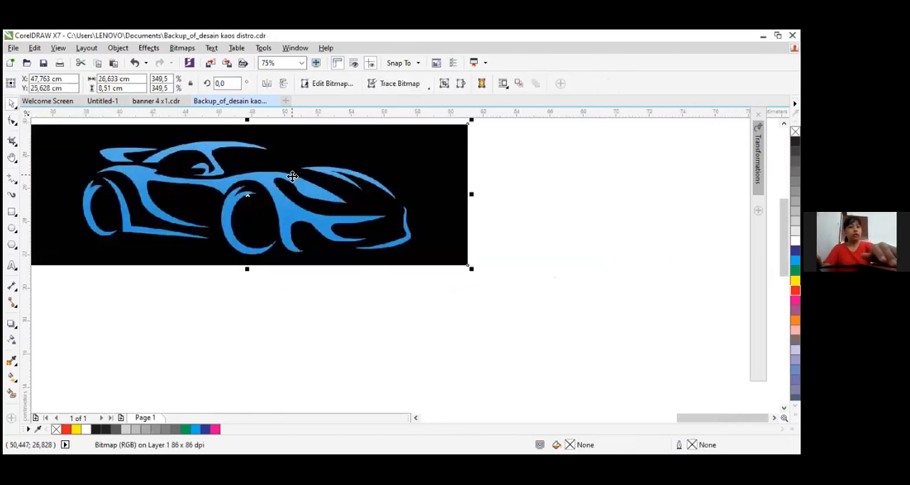
{"action": "right_click", "coordinate": [329, 213]}
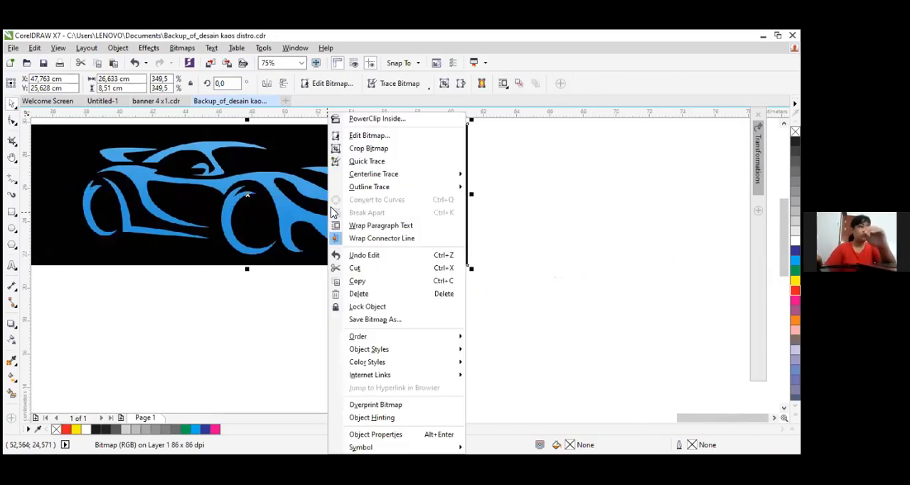
{"action": "mouse_move", "coordinate": [424, 189]}
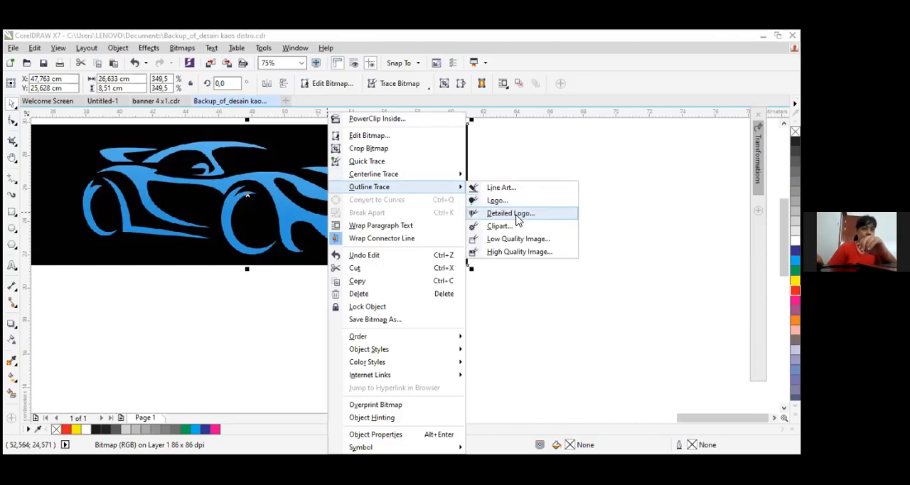
{"action": "left_click", "coordinate": [517, 216]}
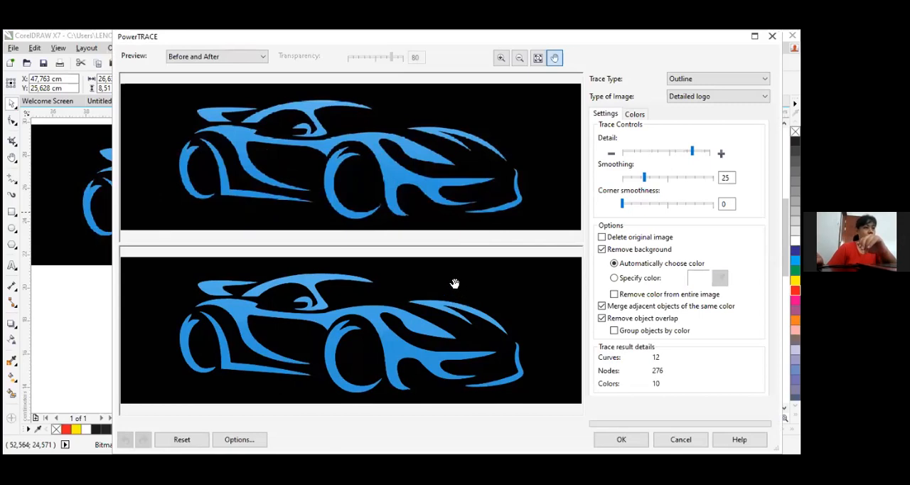
Specify the sampled black as the background colour to remove and accept the car trace
{"action": "left_click", "coordinate": [621, 280]}
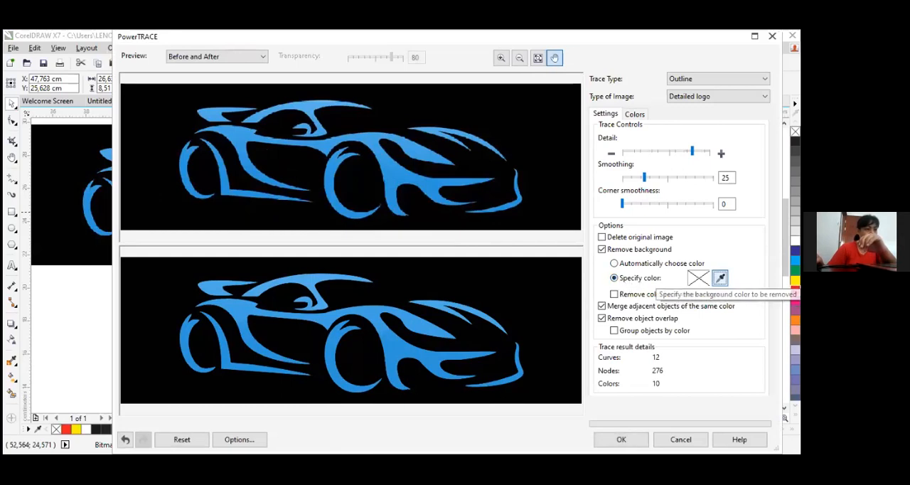
{"action": "left_click", "coordinate": [720, 278]}
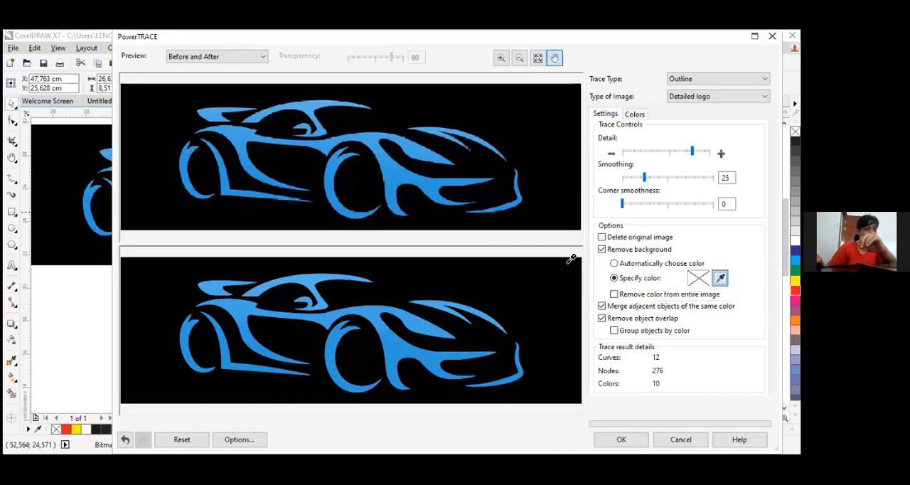
{"action": "left_click", "coordinate": [523, 278]}
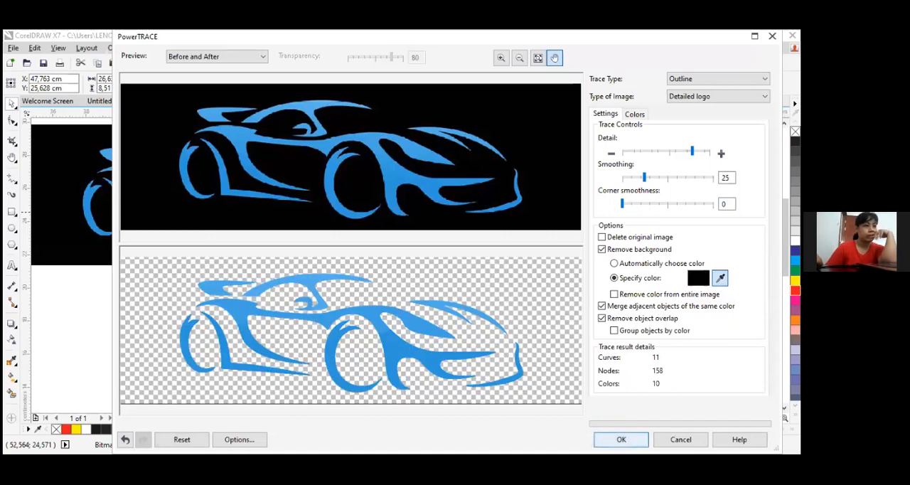
{"action": "left_click", "coordinate": [621, 440]}
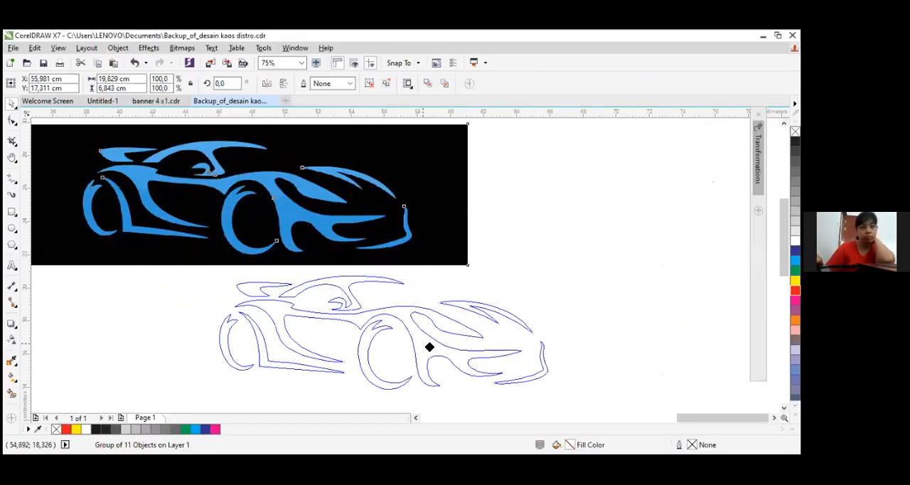
Place the traced car group below the bitmap at about X 56.30, Y 17.17 cm, try several palette colours and fill it magenta
{"action": "left_click", "coordinate": [795, 280]}
{"action": "left_click", "coordinate": [795, 270]}
{"action": "left_click", "coordinate": [795, 260]}
{"action": "left_click", "coordinate": [795, 250]}
{"action": "left_click", "coordinate": [795, 300]}
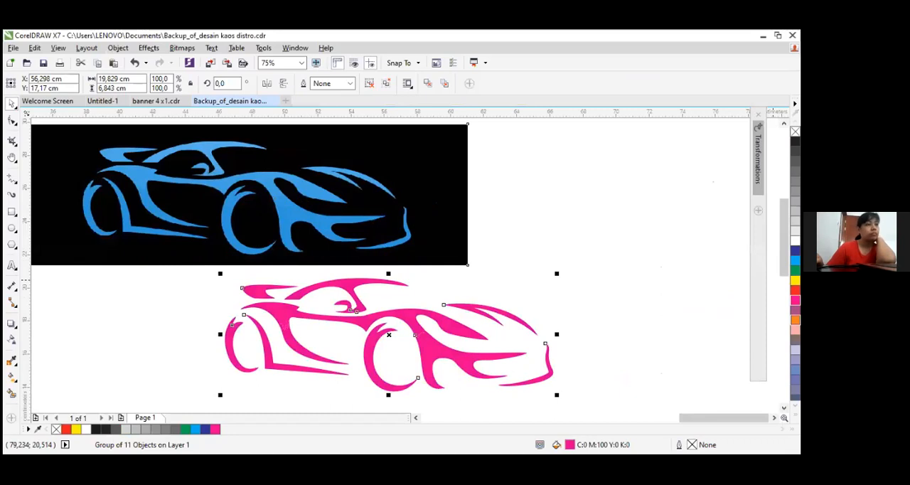
{"action": "left_click", "coordinate": [795, 320]}
{"action": "left_click", "coordinate": [795, 300]}
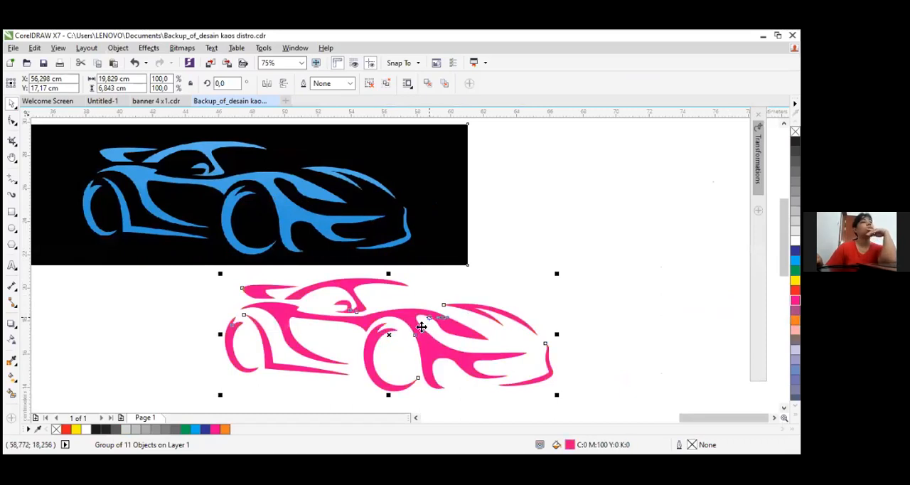
Apply an elliptical fountain fill blending white and magenta to the traced car group
{"action": "left_click", "coordinate": [11, 378]}
{"action": "left_click", "coordinate": [47, 84]}
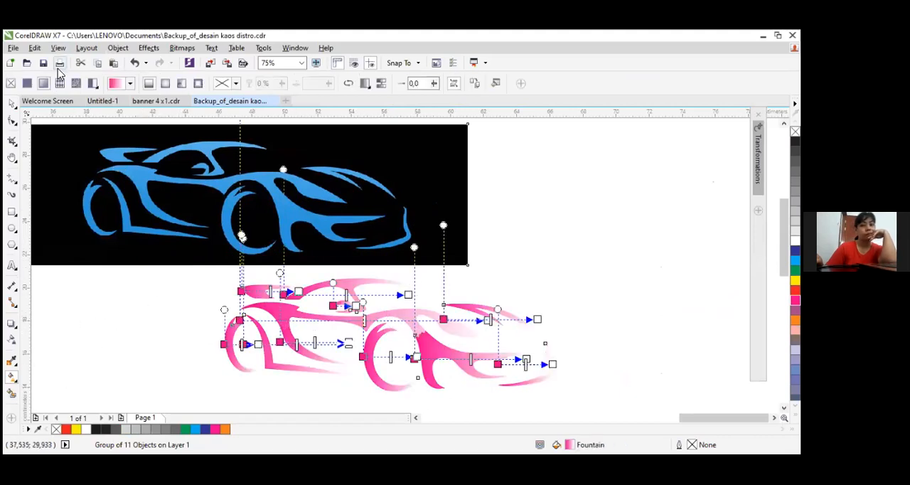
{"action": "left_click", "coordinate": [167, 87]}
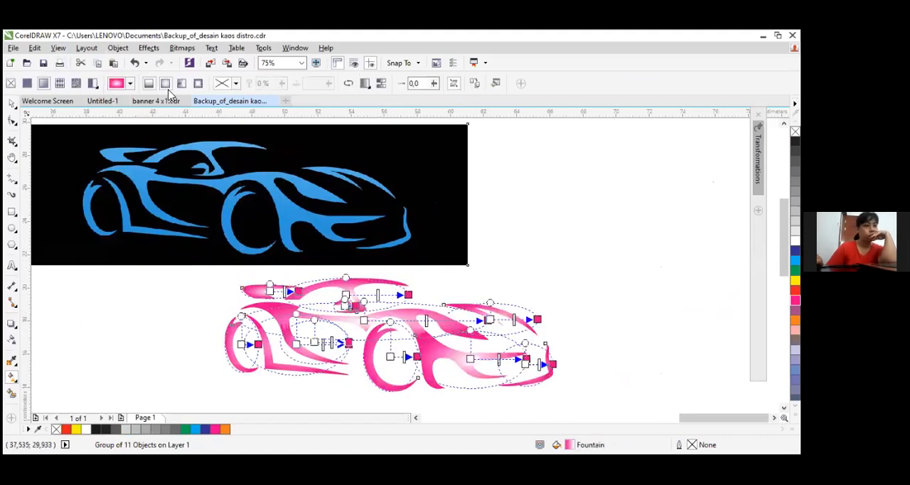
{"action": "left_click", "coordinate": [569, 307]}
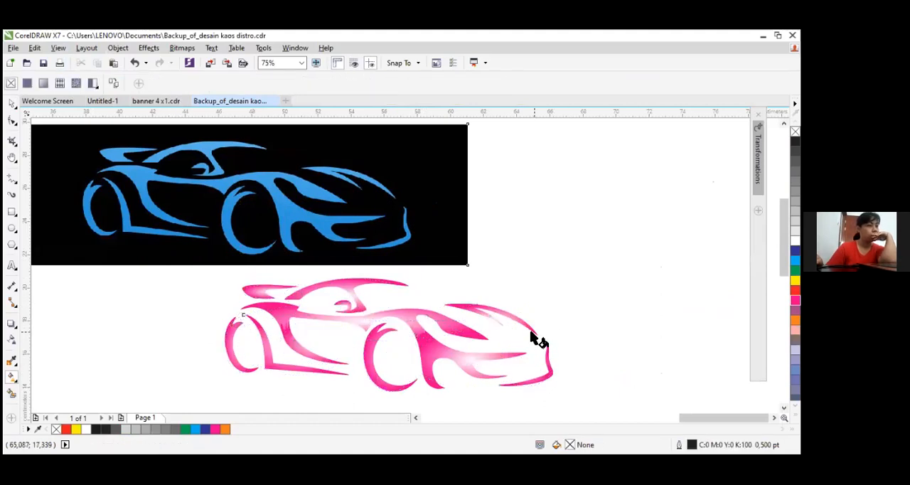
Recolour the fountain fill of the car's main body stripe dark blue and that of the rear wheel cyan
{"action": "left_click", "coordinate": [463, 333]}
{"action": "left_click", "coordinate": [488, 320]}
{"action": "left_click", "coordinate": [795, 242]}
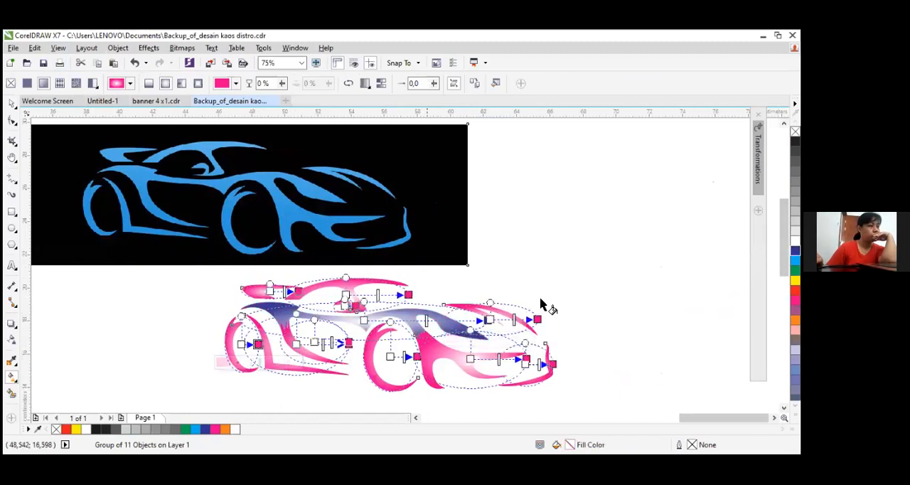
{"action": "left_click", "coordinate": [795, 260]}
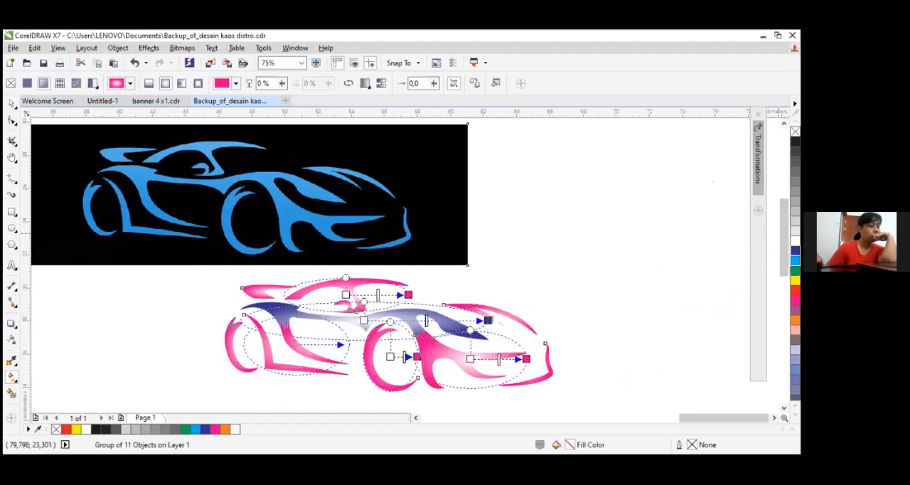
{"action": "left_click", "coordinate": [542, 268]}
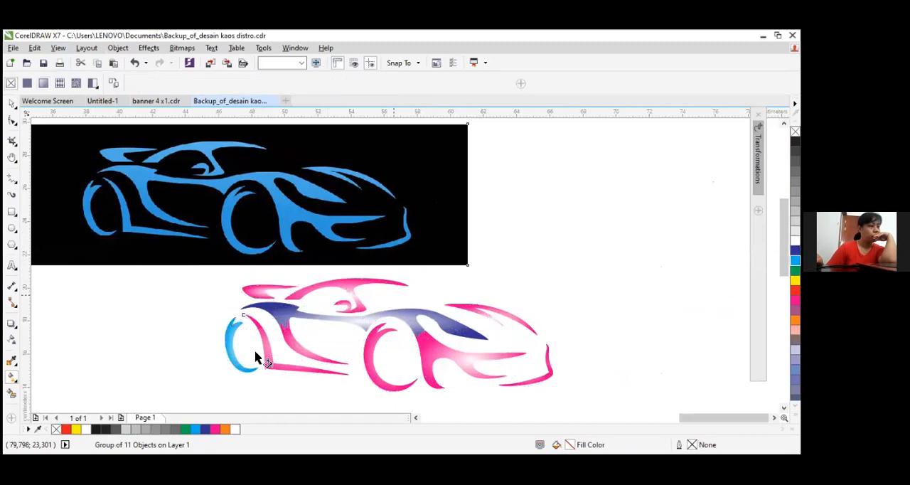
Look through the Outline Trace types offered for the blue car bitmap without running a trace
{"action": "left_click", "coordinate": [13, 103]}
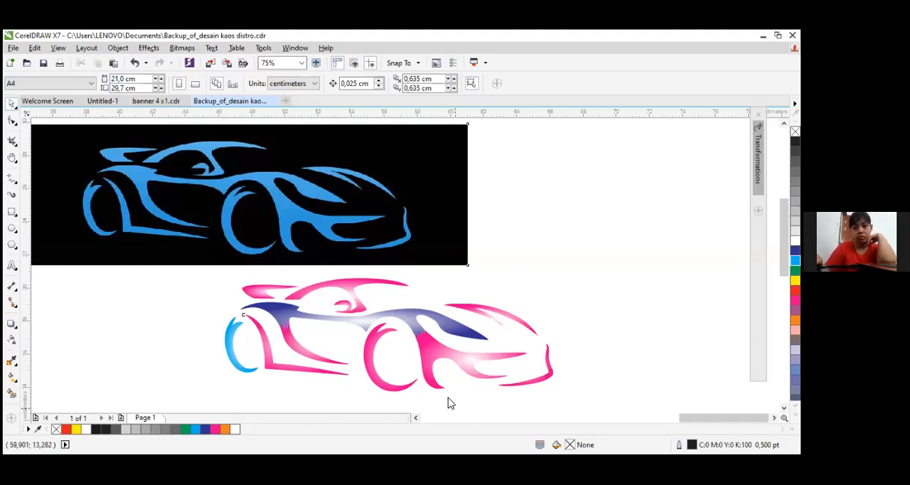
{"action": "left_click", "coordinate": [373, 180]}
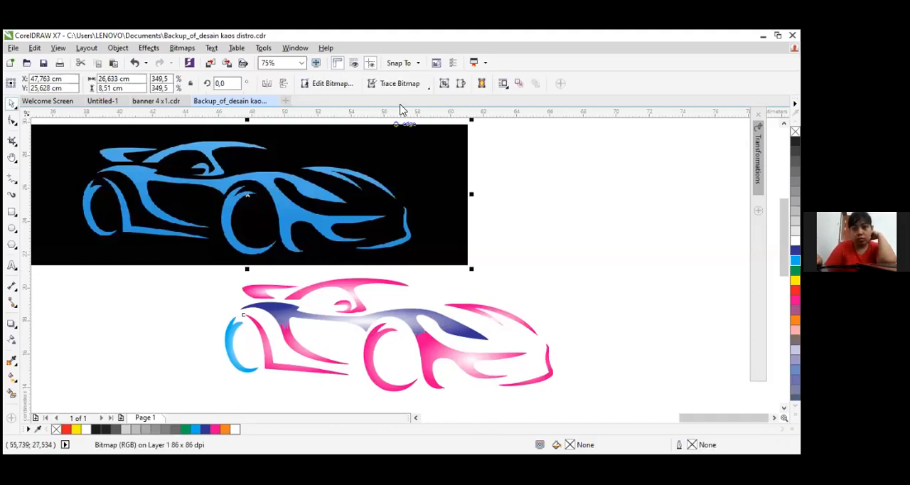
{"action": "left_click", "coordinate": [425, 87]}
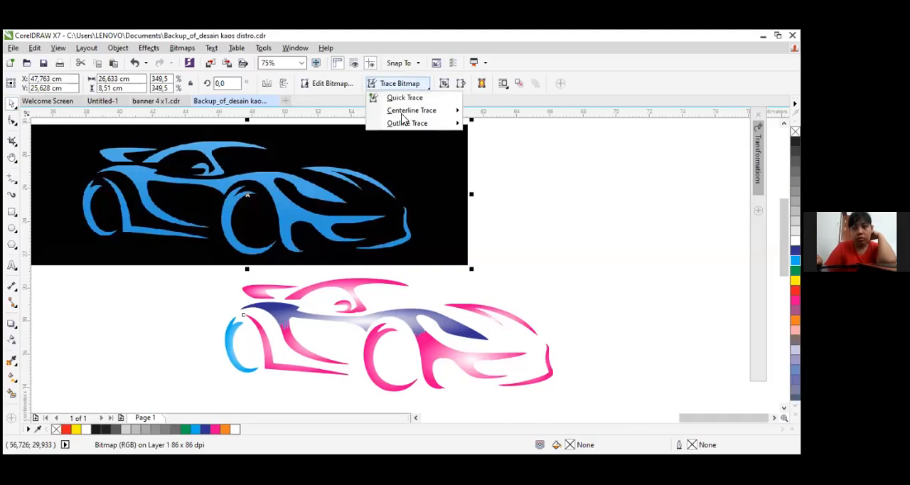
{"action": "mouse_move", "coordinate": [424, 124]}
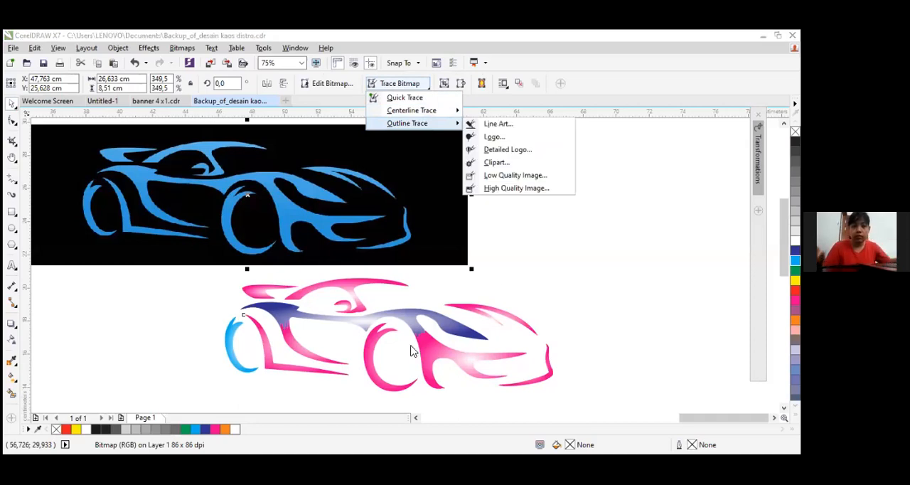
{"action": "left_click", "coordinate": [417, 321]}
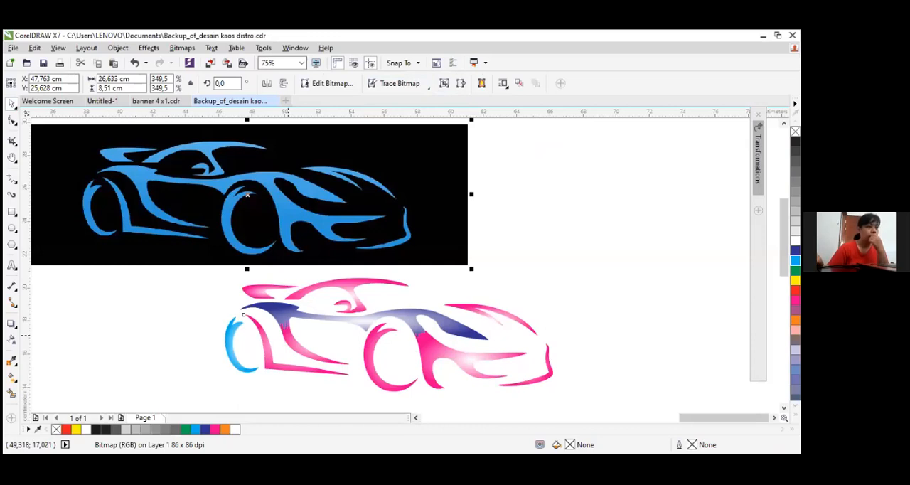
Delete the multicoloured traced car group below the bitmap
{"action": "left_click", "coordinate": [429, 370]}
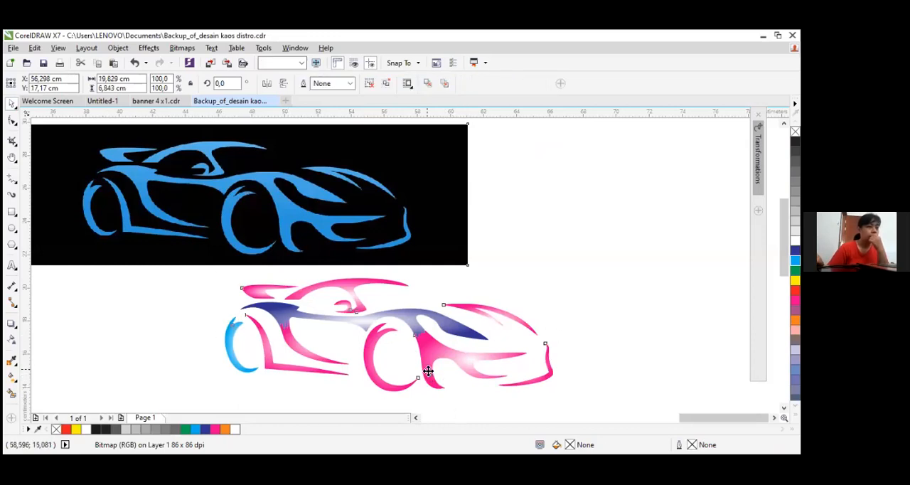
{"action": "key", "text": "Delete"}
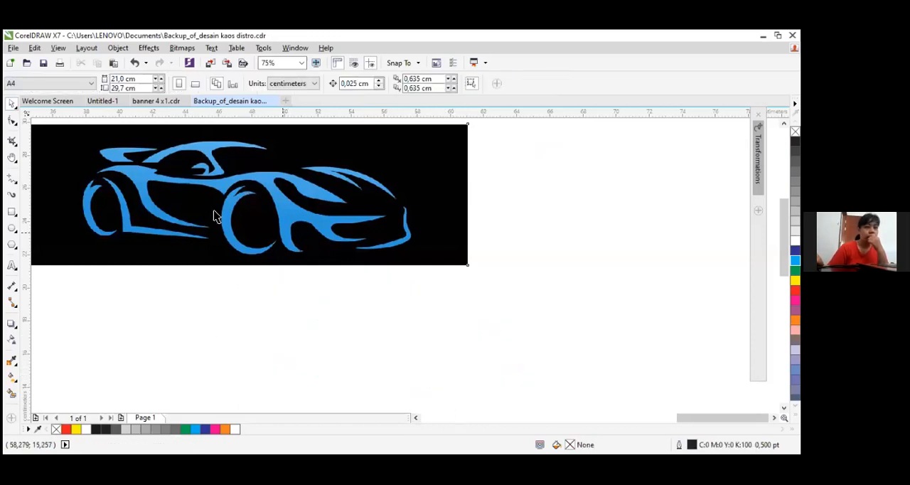
Open a new Detailed Logo outline trace for the blue car bitmap
{"action": "left_click", "coordinate": [199, 205]}
{"action": "right_click", "coordinate": [221, 191]}
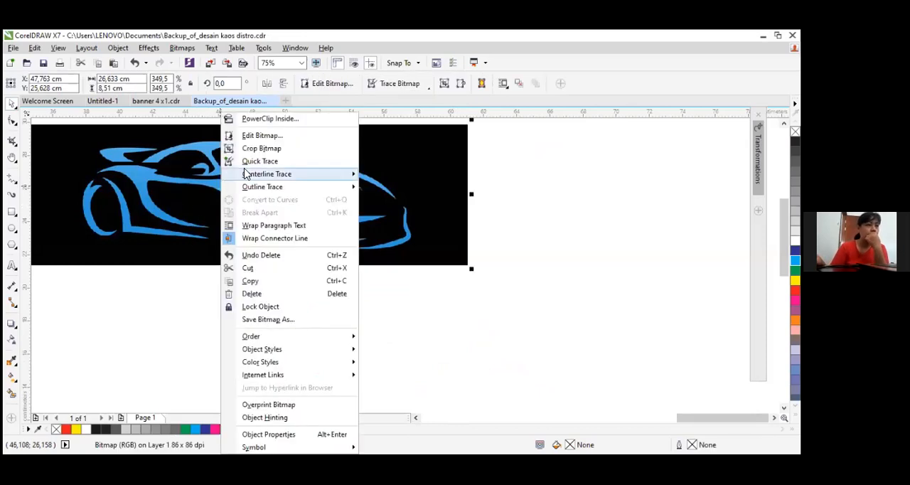
{"action": "key", "text": "Escape"}
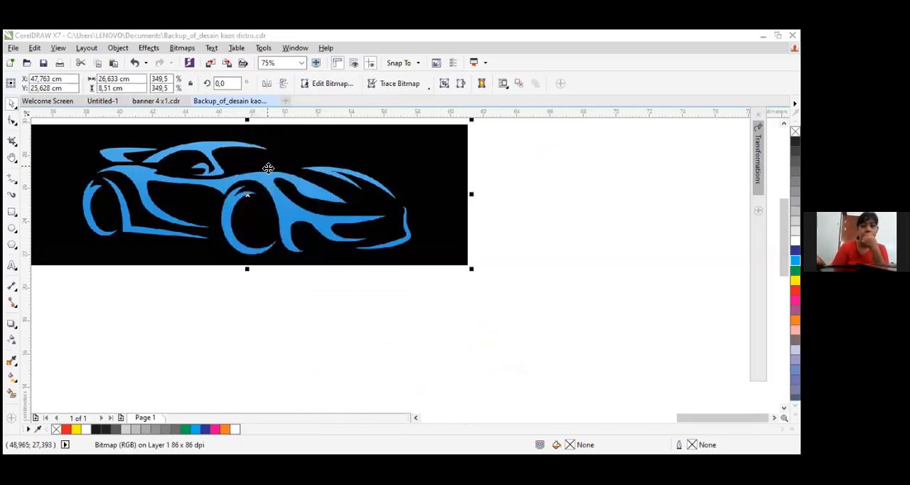
{"action": "right_click", "coordinate": [345, 186]}
{"action": "mouse_move", "coordinate": [346, 186]}
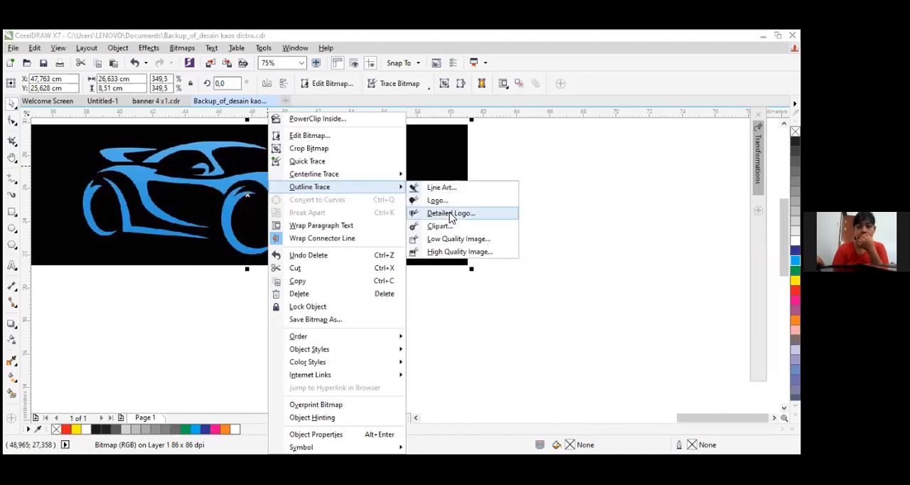
{"action": "left_click", "coordinate": [451, 214]}
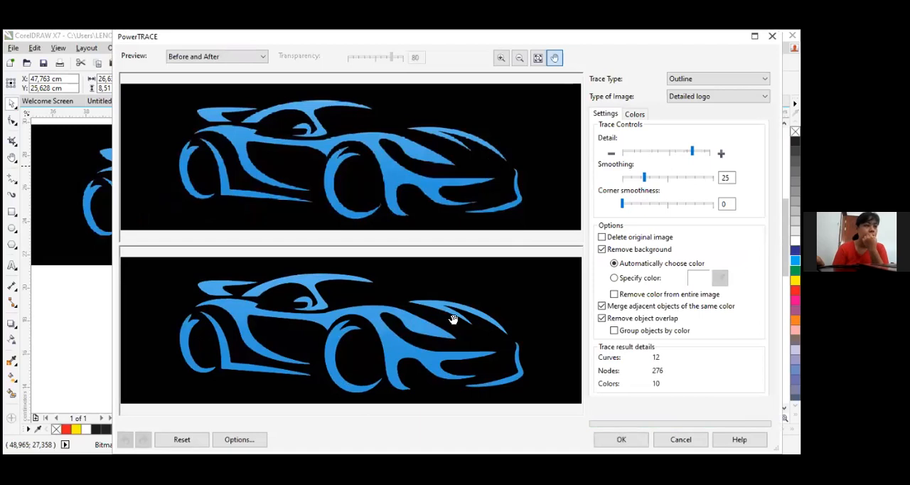
Set the trace to remove the black background colour sampled from the preview and accept the result
{"action": "left_click", "coordinate": [620, 280]}
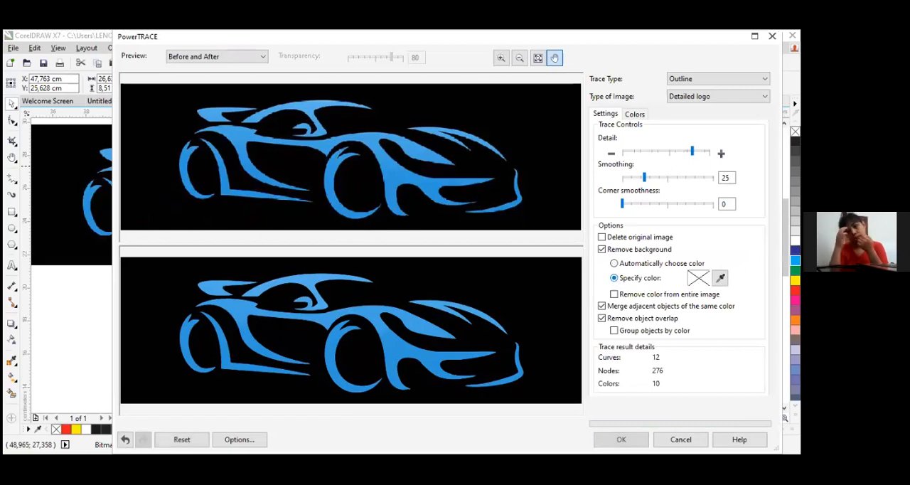
{"action": "left_click", "coordinate": [720, 278]}
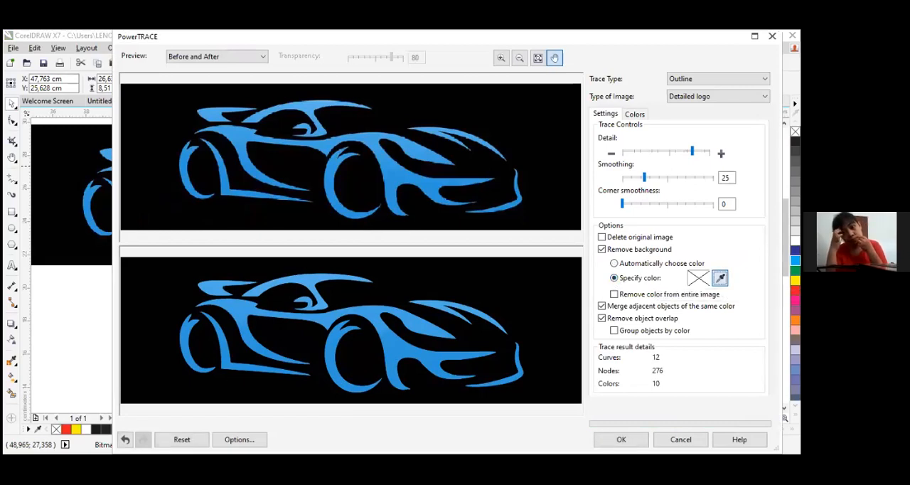
{"action": "left_click", "coordinate": [531, 287]}
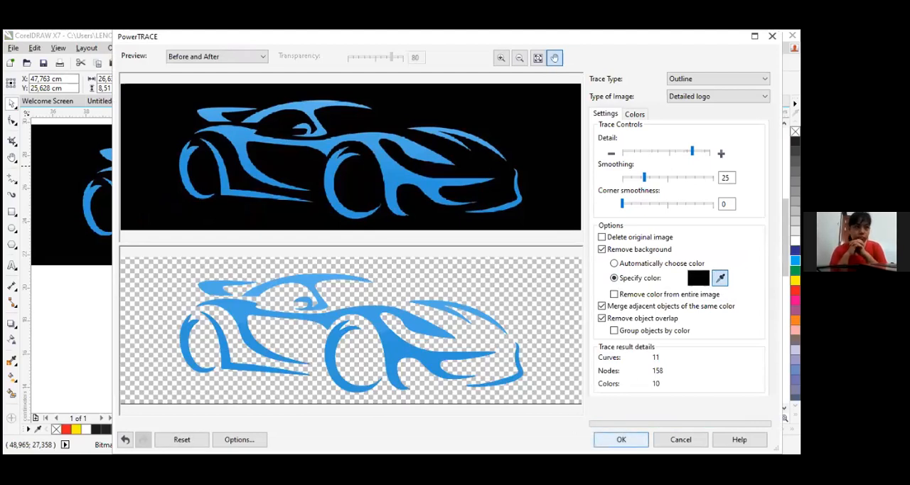
{"action": "left_click", "coordinate": [620, 439]}
Move the traced car group off the bitmap to about X 64.18, Y 20.66 cm and fill it dark blue
{"action": "mouse_move", "coordinate": [345, 234]}
{"action": "left_mouse_down"}
{"action": "mouse_move", "coordinate": [535, 325]}
{"action": "mouse_move", "coordinate": [606, 306]}
{"action": "left_mouse_up"}
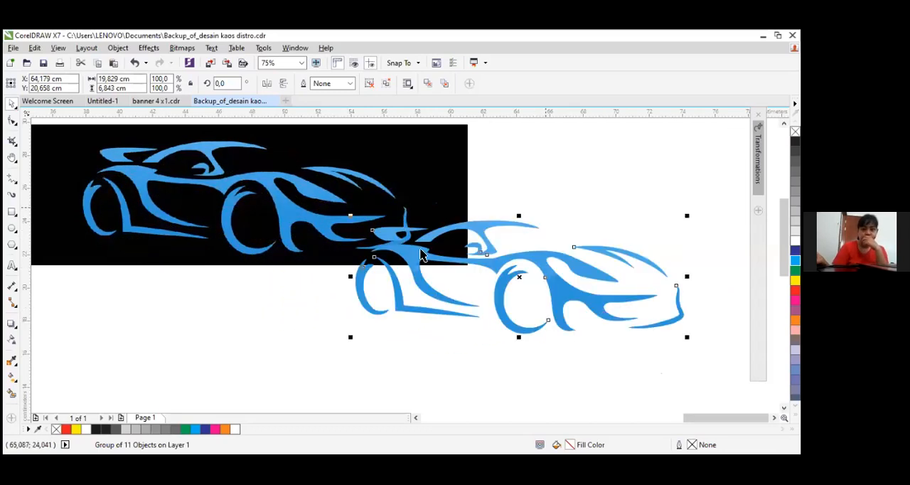
{"action": "left_click", "coordinate": [795, 271]}
{"action": "left_click", "coordinate": [795, 251]}
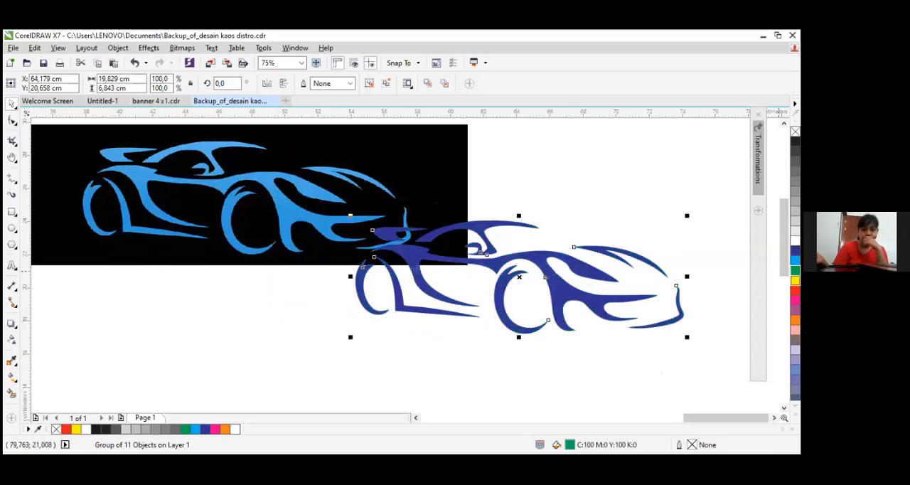
Try a red fill on the traced car group, restore dark blue, and move it below the bitmap to about X 47.46, Y 17.36 cm
{"action": "left_click", "coordinate": [795, 290]}
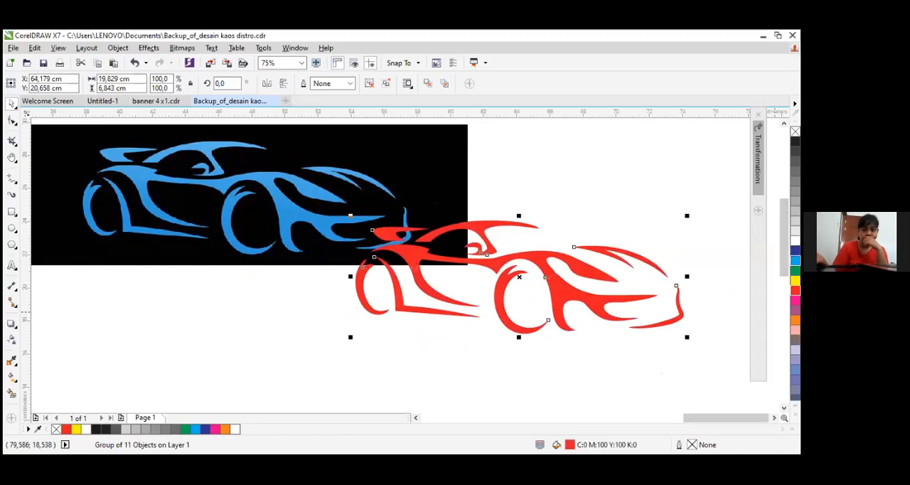
{"action": "left_click", "coordinate": [795, 251]}
{"action": "left_click_drag", "start_coordinate": [547, 285], "coordinate": [267, 339]}
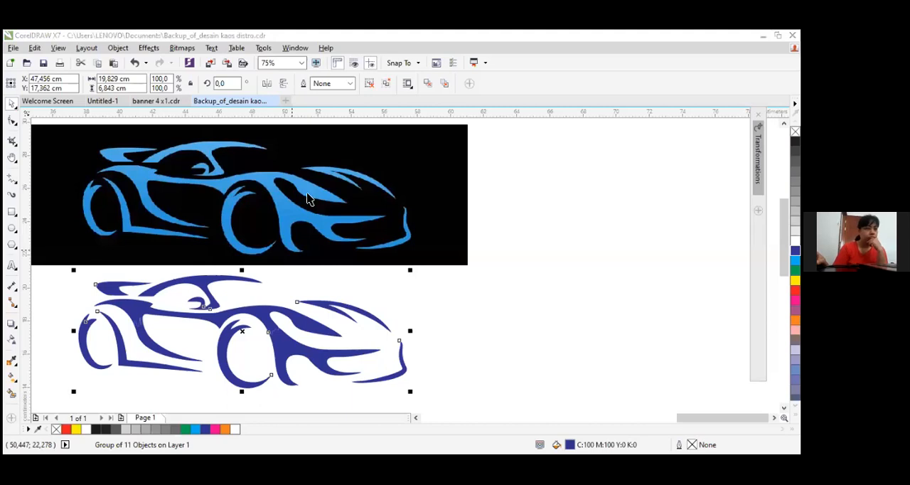
Move the blue car bitmap slightly to about X 49.70, Y 25.52 cm
{"action": "left_click", "coordinate": [276, 199]}
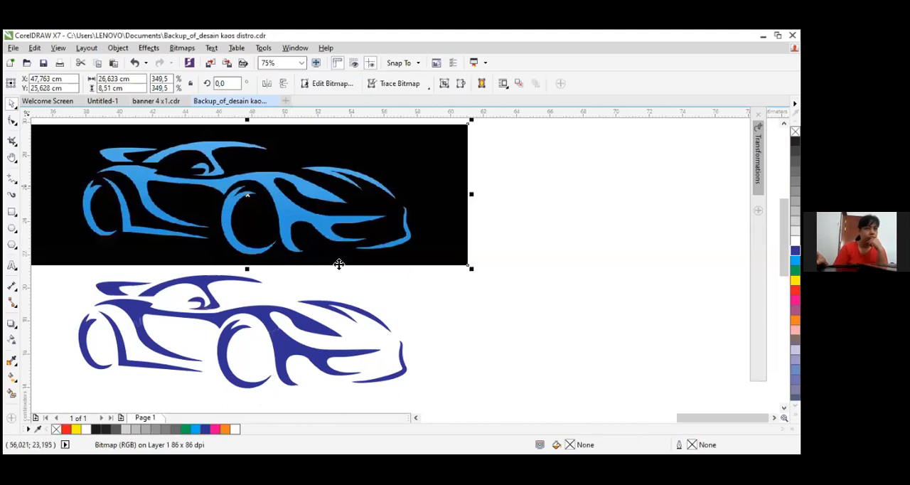
{"action": "left_click_drag", "start_coordinate": [329, 169], "coordinate": [347, 175]}
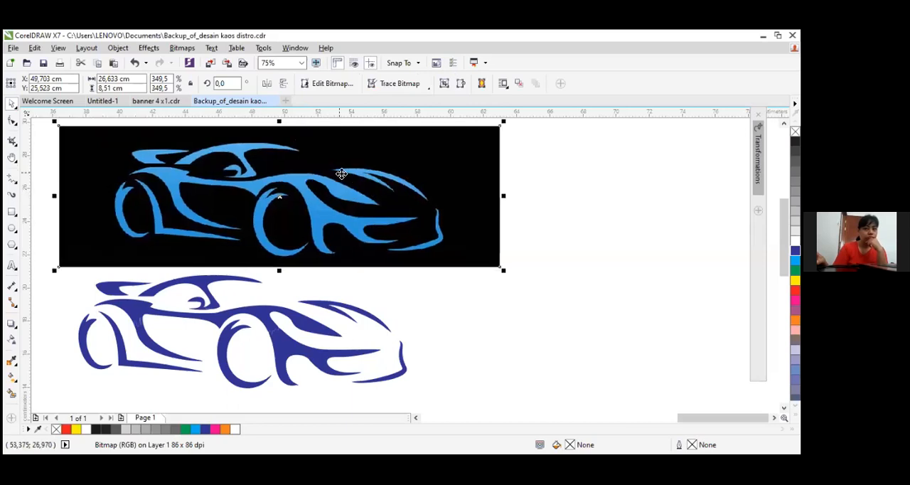
{"action": "left_click", "coordinate": [340, 174]}
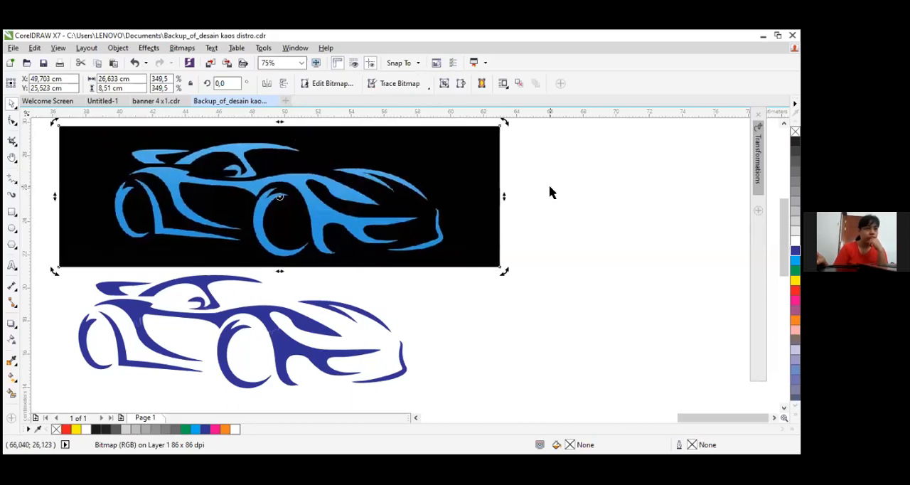
Review the Outline Trace options available for the blue car bitmap
{"action": "left_click", "coordinate": [419, 86]}
{"action": "left_click", "coordinate": [411, 164]}
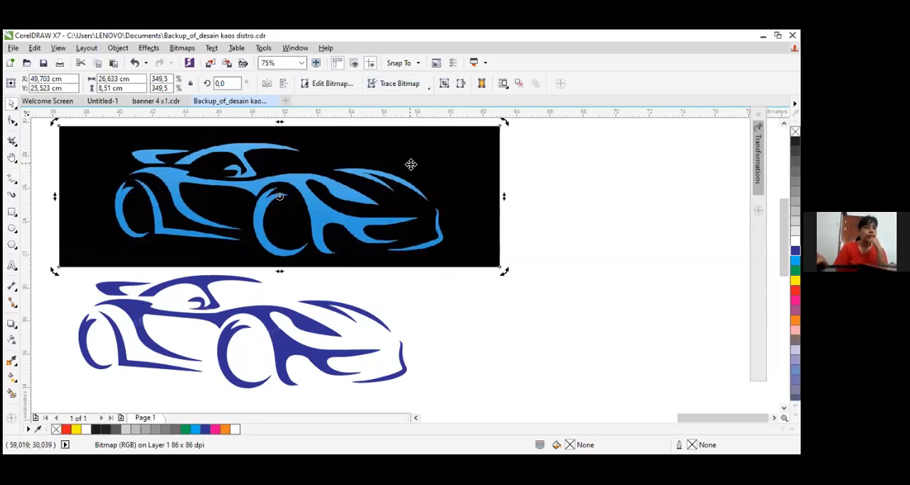
{"action": "right_click", "coordinate": [402, 167]}
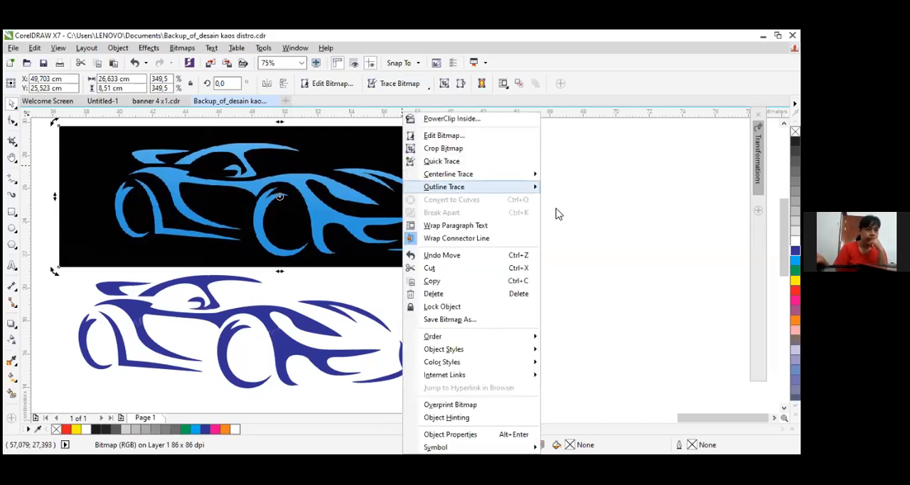
{"action": "left_click", "coordinate": [459, 375]}
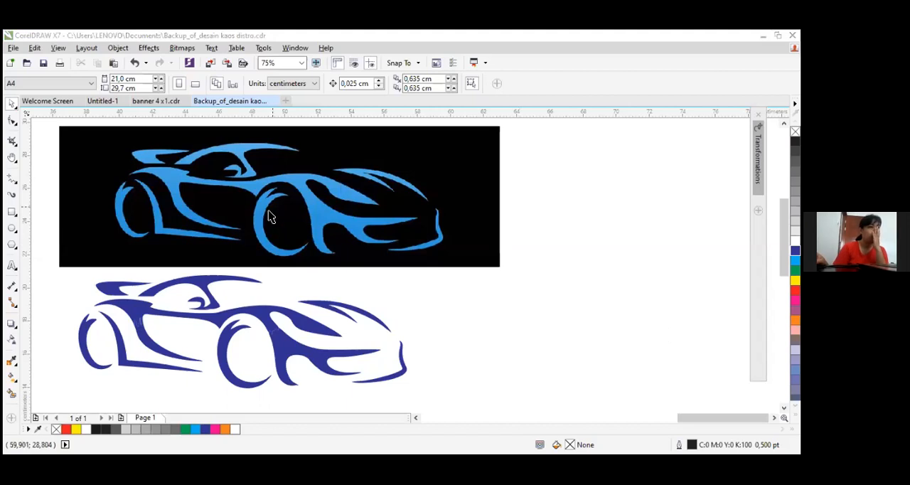
Reposition the blue car bitmap to about X 50.80, Y 25.84 cm
{"action": "scroll", "coordinate": [270, 213], "scroll_direction": "down", "scroll_amount": 3}
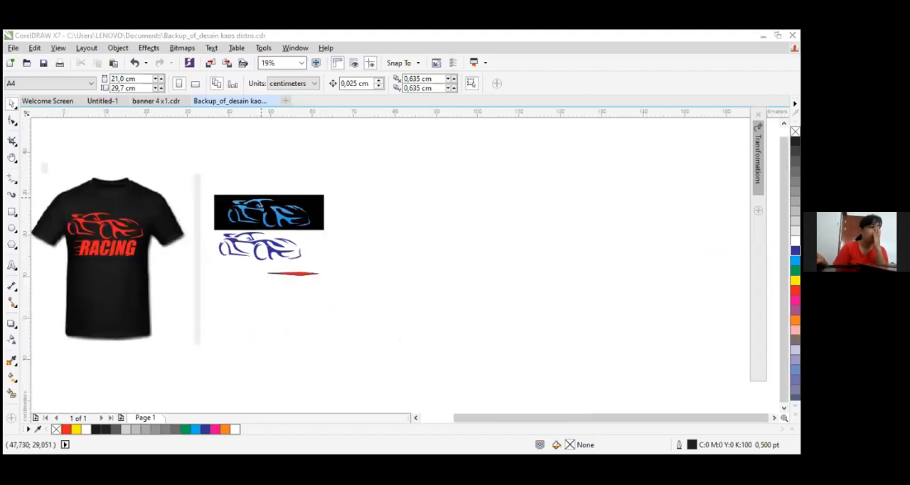
{"action": "scroll", "coordinate": [269, 211], "scroll_direction": "up", "scroll_amount": 2}
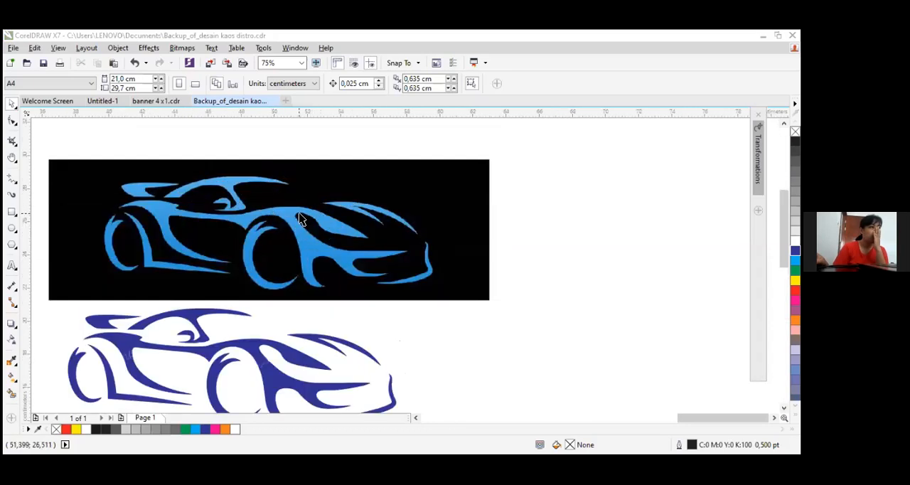
{"action": "left_click_drag", "start_coordinate": [297, 235], "coordinate": [315, 229]}
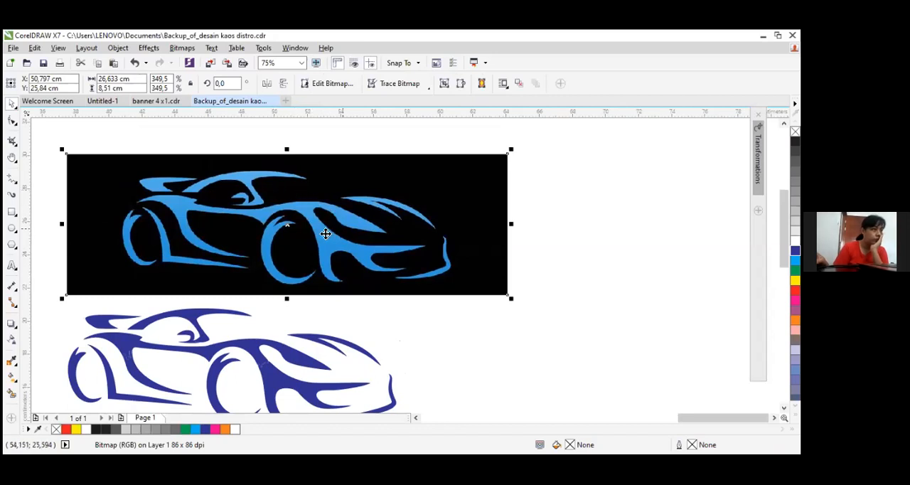
{"action": "key", "text": "Escape"}
{"action": "left_click", "coordinate": [347, 215]}
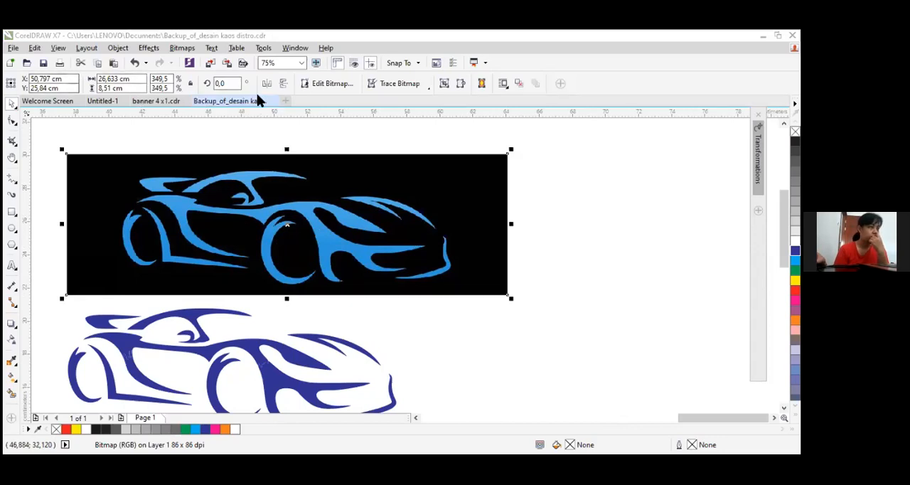
{"action": "left_click", "coordinate": [286, 101]}
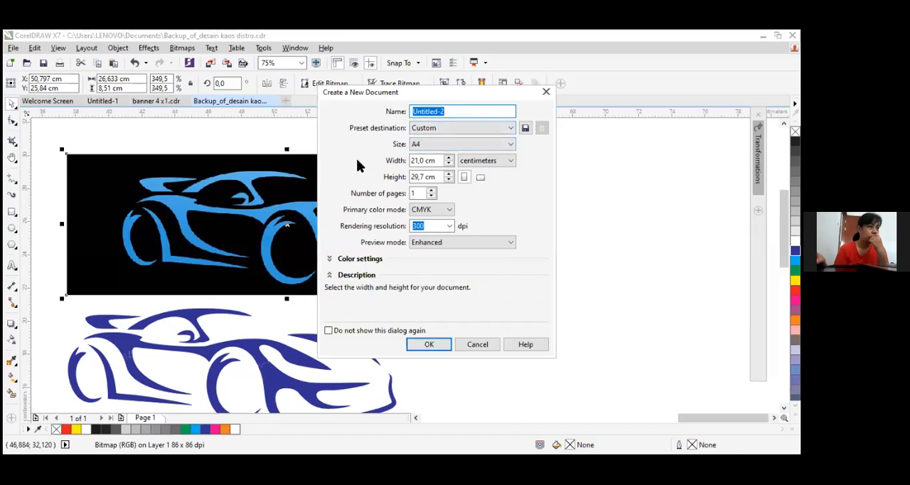
{"action": "type", "text": "desain kaos"}
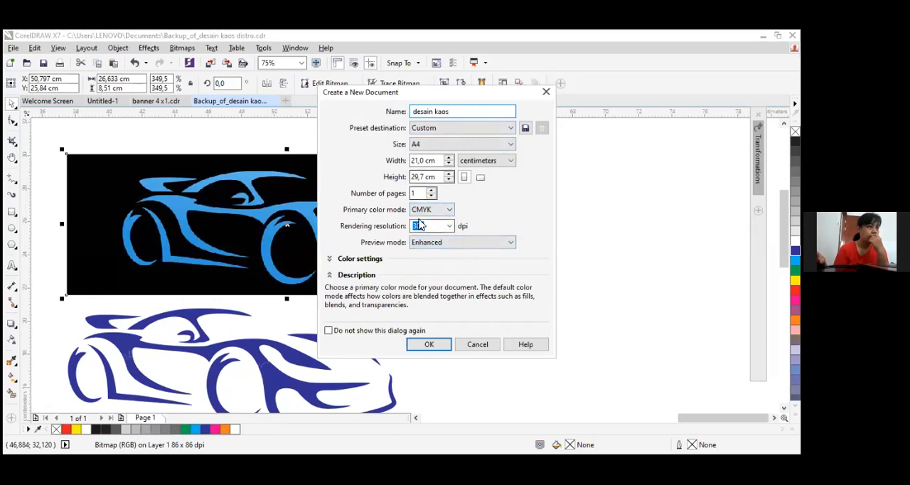
{"action": "left_click", "coordinate": [475, 344]}
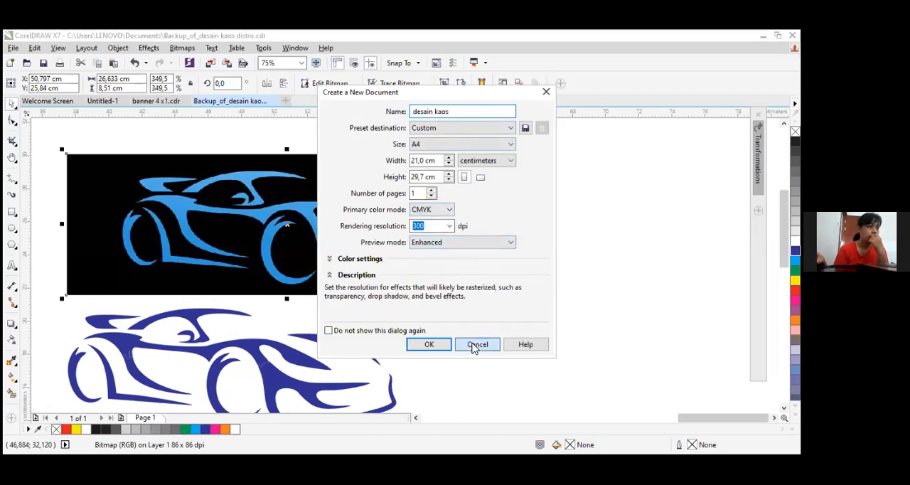
Compare the red racing T-shirt mock-up with the blue car bitmap and its dark blue tracing
{"action": "scroll", "coordinate": [152, 270], "scroll_direction": "down", "scroll_amount": 5}
{"action": "scroll", "coordinate": [79, 282], "scroll_direction": "up", "scroll_amount": 4}
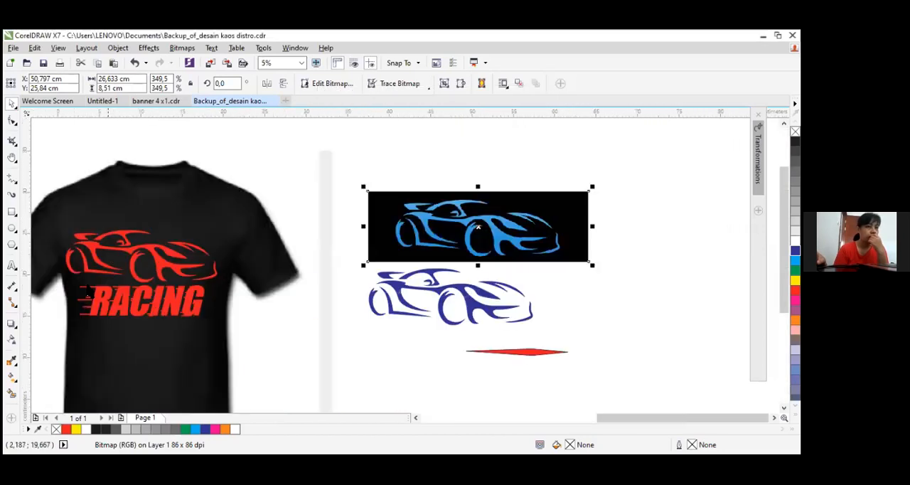
{"action": "left_click", "coordinate": [142, 163]}
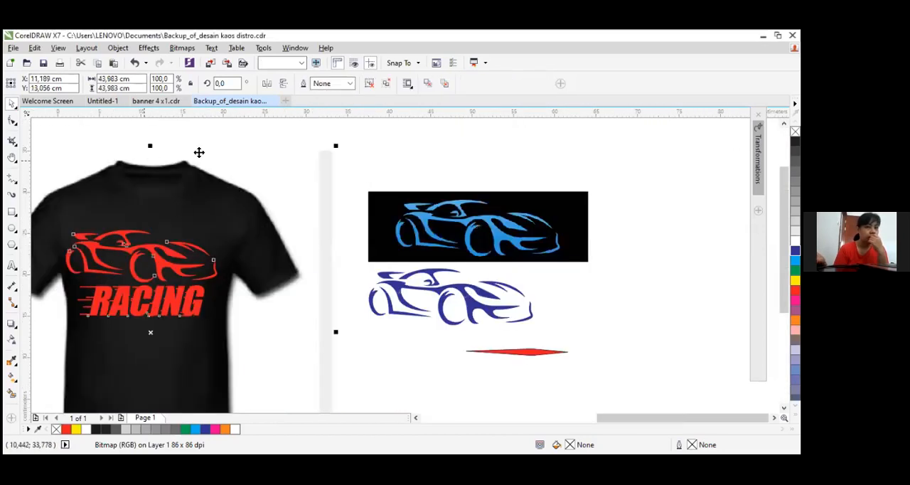
{"action": "left_click", "coordinate": [365, 156]}
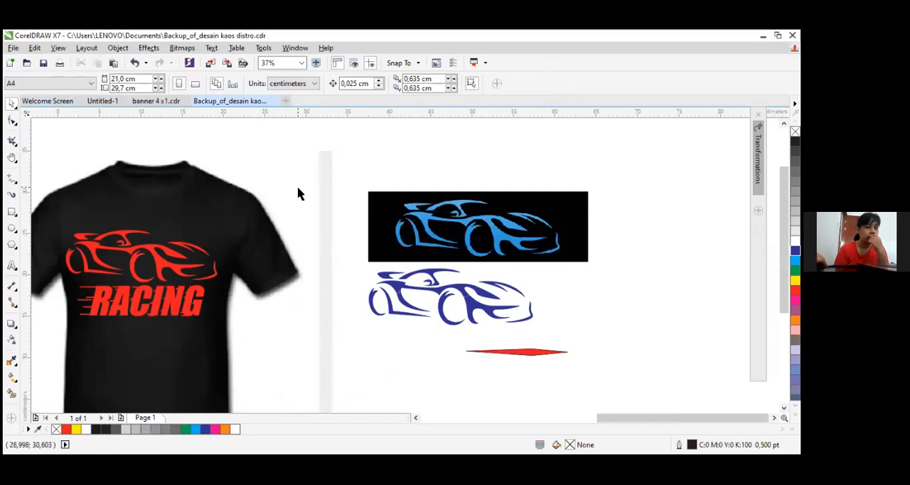
{"action": "scroll", "coordinate": [213, 205], "scroll_direction": "down", "scroll_amount": 2}
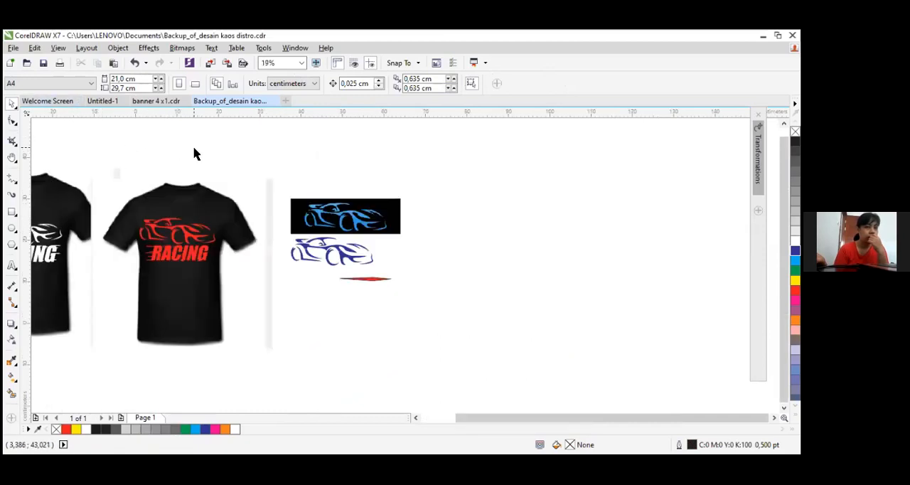
{"action": "left_click", "coordinate": [334, 212]}
{"action": "left_click", "coordinate": [341, 254]}
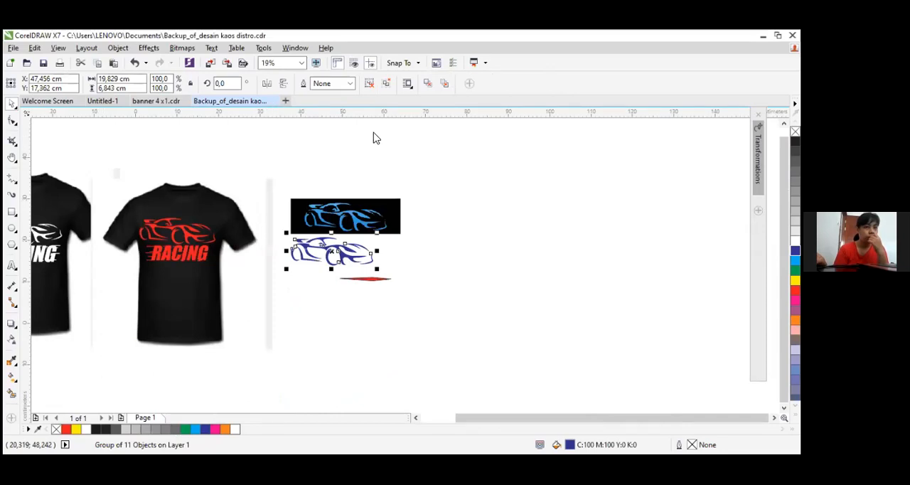
{"action": "key", "text": "ctrl+n"}
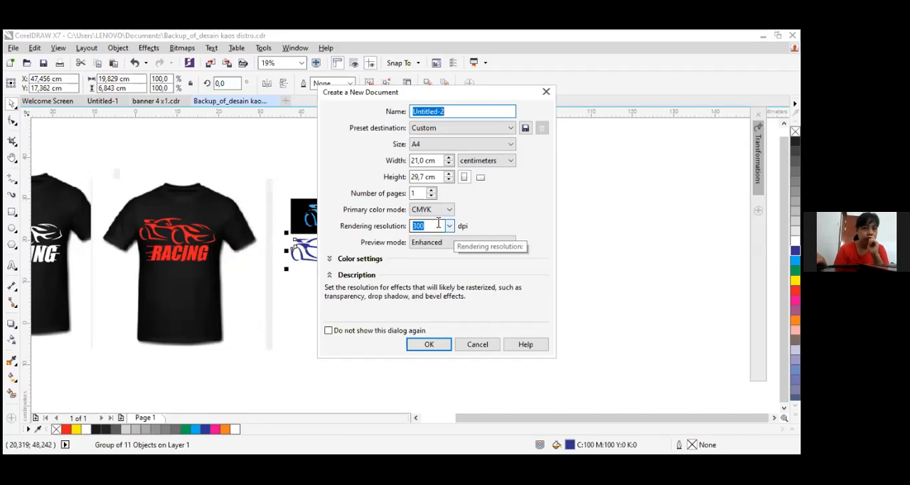
{"action": "left_click", "coordinate": [469, 346]}
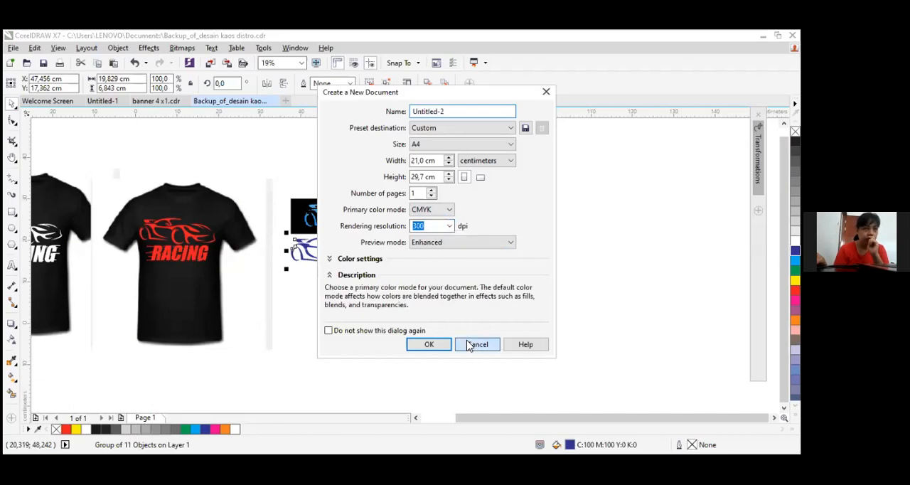
{"action": "left_click", "coordinate": [469, 346]}
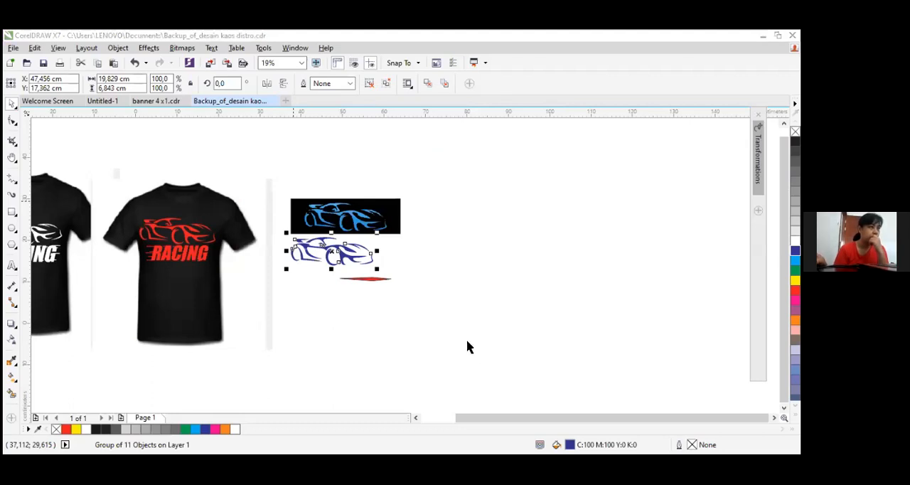
Import the chair-2595311__340 photo from Downloads and place it beside the car artwork, about 54.9 by 36.6 cm
{"action": "left_click", "coordinate": [13, 48]}
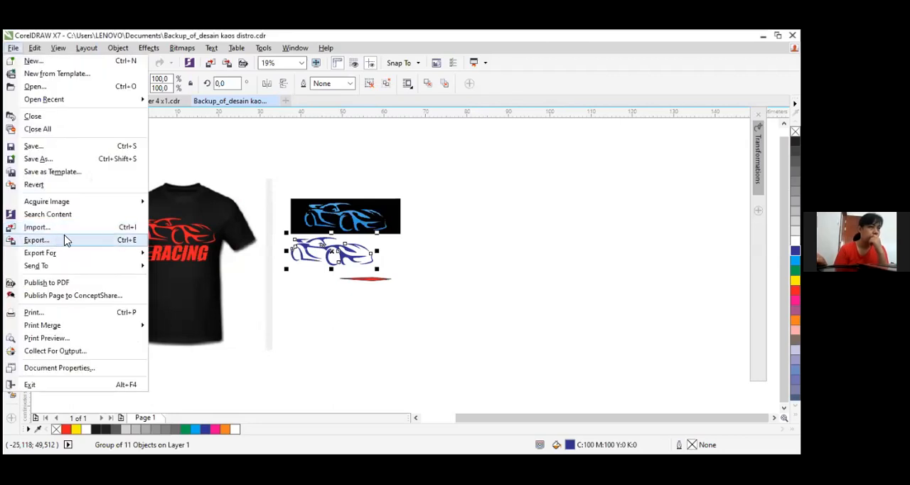
{"action": "left_click", "coordinate": [70, 228]}
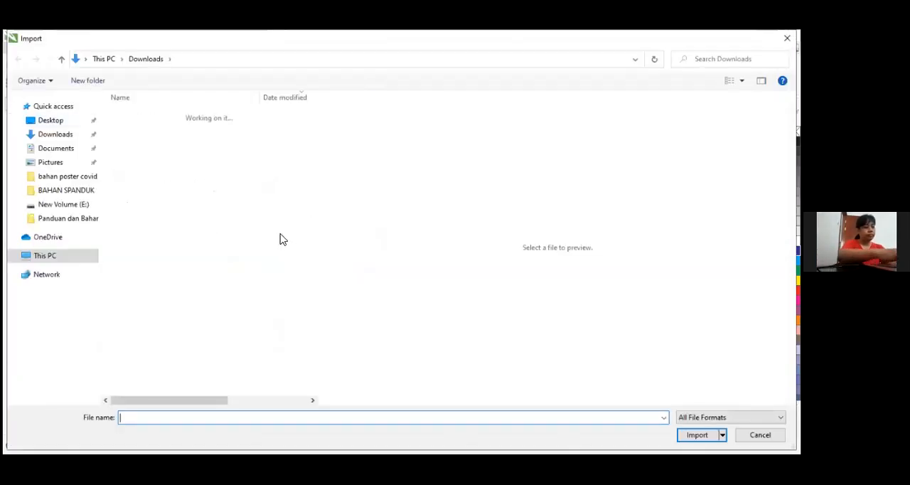
{"action": "left_click", "coordinate": [59, 137]}
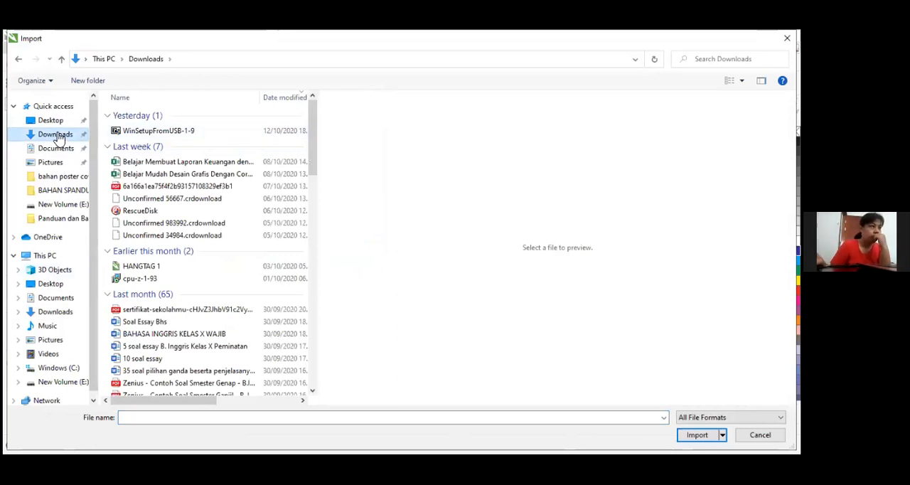
{"action": "scroll", "coordinate": [57, 137], "scroll_direction": "down", "scroll_amount": 12}
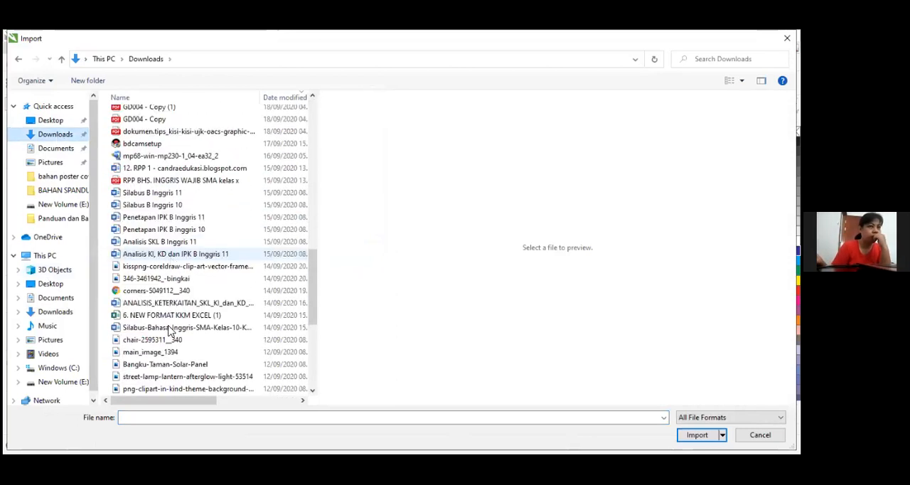
{"action": "left_click", "coordinate": [167, 341]}
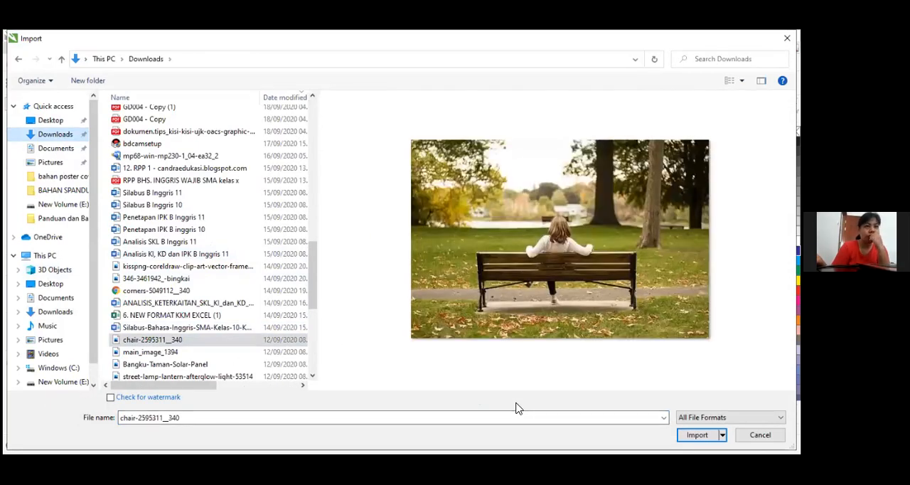
{"action": "left_click", "coordinate": [697, 434]}
{"action": "left_click", "coordinate": [560, 244]}
Open a Detailed Logo outline trace for the imported park bench photo
{"action": "scroll", "coordinate": [504, 365], "scroll_direction": "up", "scroll_amount": 4}
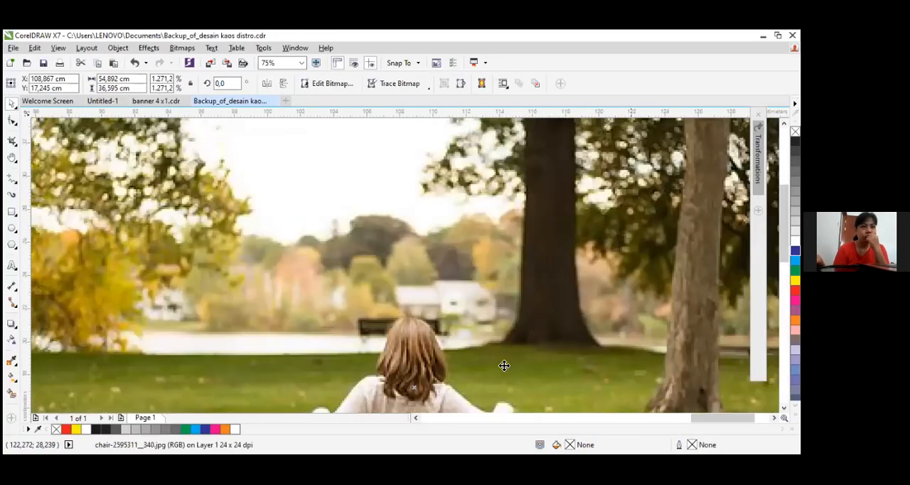
{"action": "scroll", "coordinate": [504, 366], "scroll_direction": "down", "scroll_amount": 4}
{"action": "scroll", "coordinate": [483, 335], "scroll_direction": "up", "scroll_amount": 2}
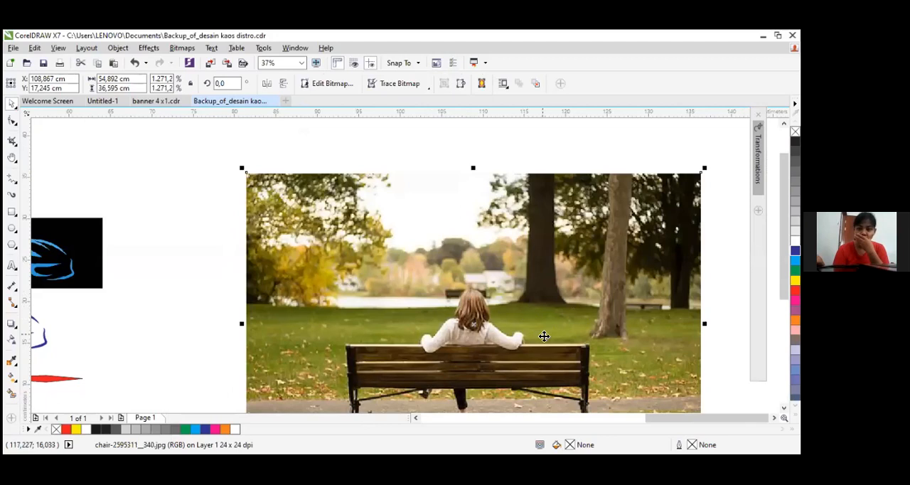
{"action": "scroll", "coordinate": [548, 355], "scroll_direction": "up", "scroll_amount": 2}
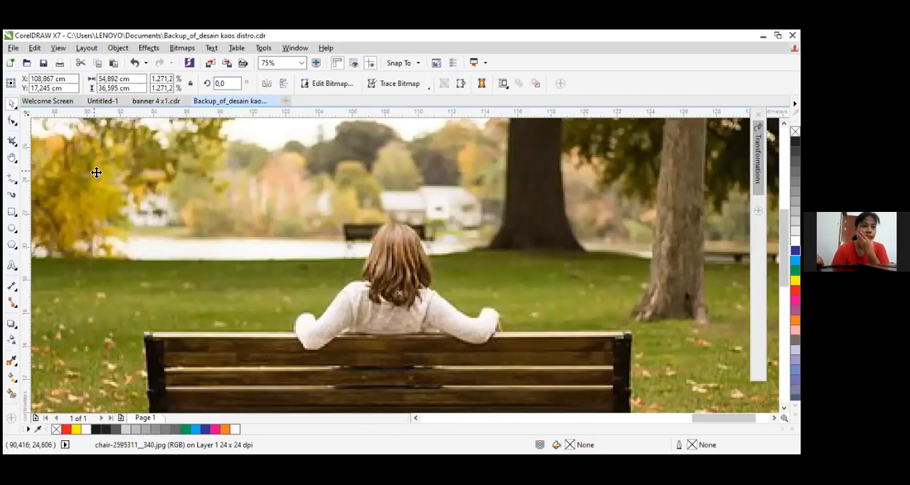
{"action": "scroll", "coordinate": [96, 172], "scroll_direction": "down", "scroll_amount": 1}
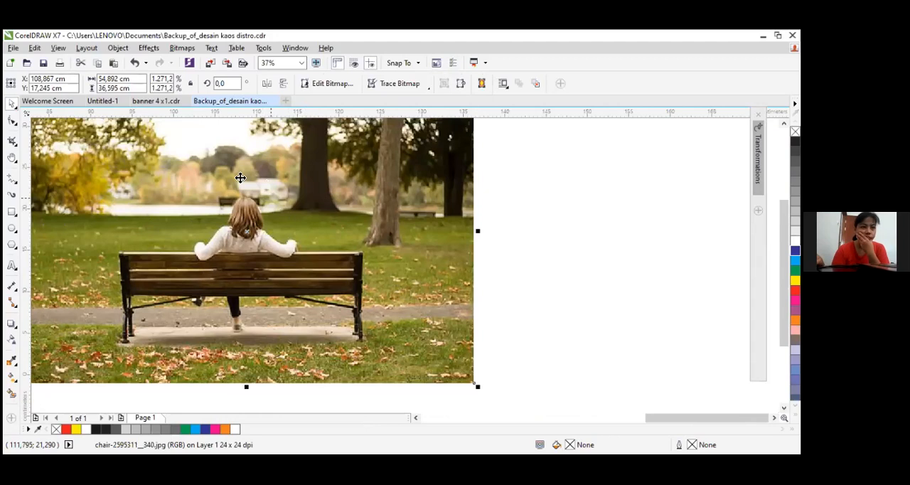
{"action": "scroll", "coordinate": [301, 202], "scroll_direction": "down", "scroll_amount": 2}
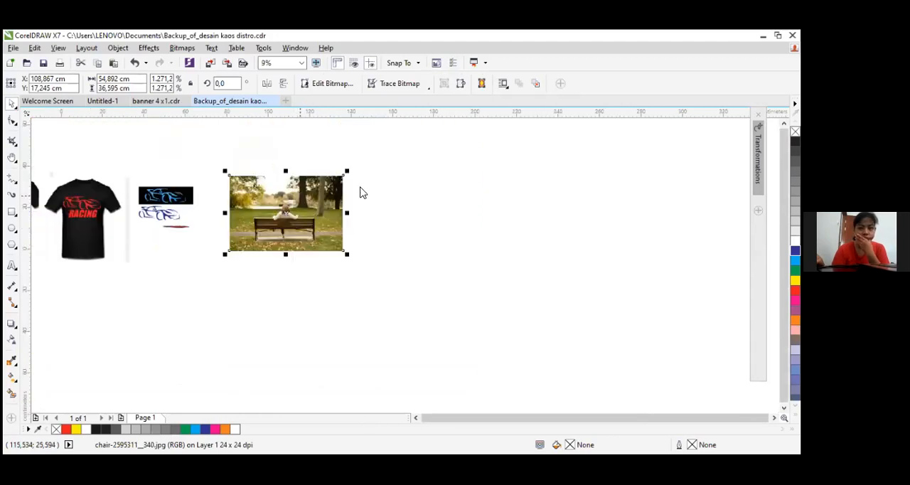
{"action": "right_click", "coordinate": [302, 196]}
{"action": "mouse_move", "coordinate": [370, 187]}
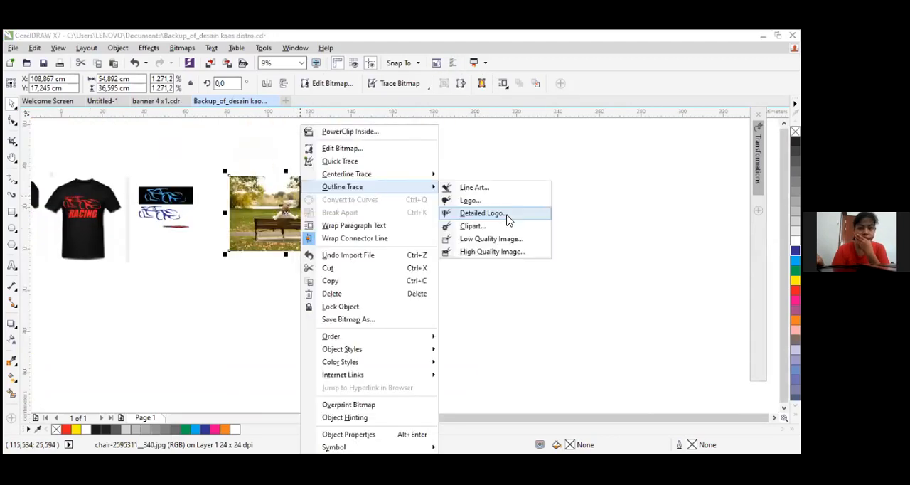
{"action": "left_click", "coordinate": [506, 214]}
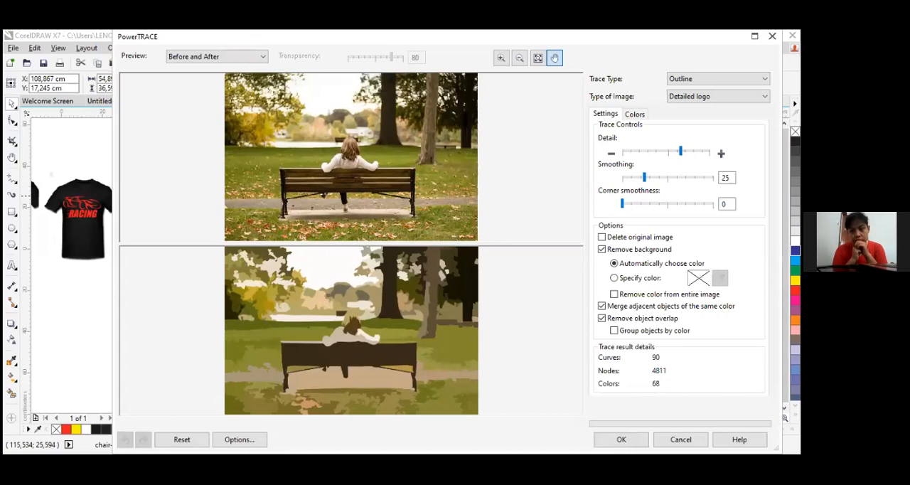
Trace the park bench photo at maximum detail and place the traced copy beside the original, at about X 193.46, Y 15.02 cm
{"action": "left_click_drag", "start_coordinate": [681, 151], "coordinate": [709, 151]}
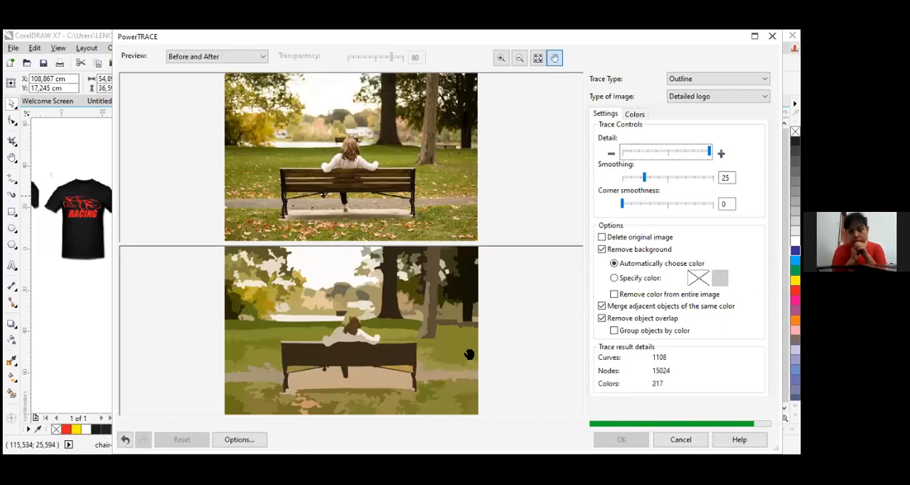
{"action": "left_click", "coordinate": [605, 434]}
{"action": "mouse_move", "coordinate": [306, 217]}
{"action": "left_mouse_down"}
{"action": "mouse_move", "coordinate": [334, 226]}
{"action": "mouse_move", "coordinate": [474, 228]}
{"action": "mouse_move", "coordinate": [470, 213]}
{"action": "left_mouse_up"}
{"action": "scroll", "coordinate": [469, 213], "scroll_direction": "up", "scroll_amount": 5}
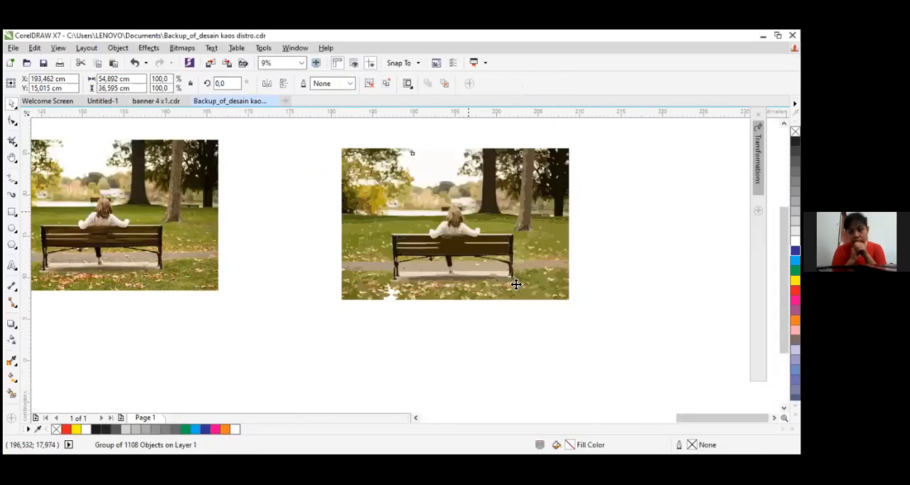
{"action": "scroll", "coordinate": [431, 233], "scroll_direction": "down", "scroll_amount": 2}
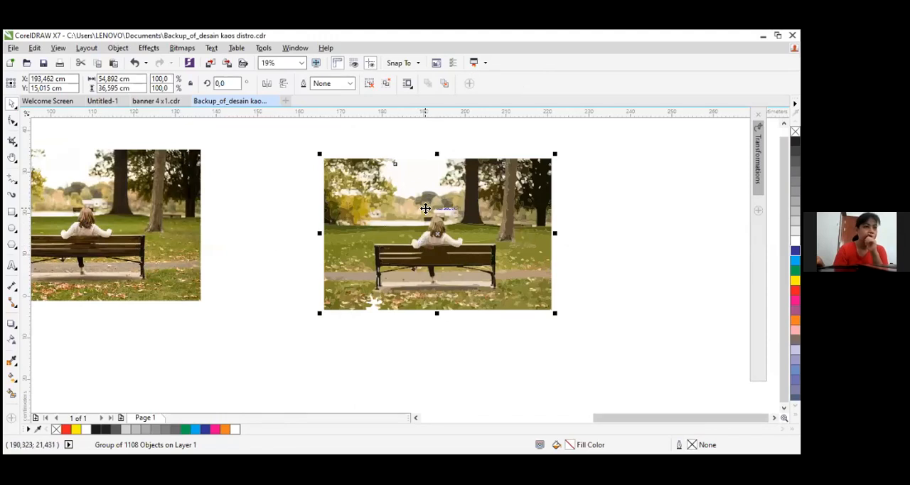
{"action": "scroll", "coordinate": [424, 207], "scroll_direction": "up", "scroll_amount": 2}
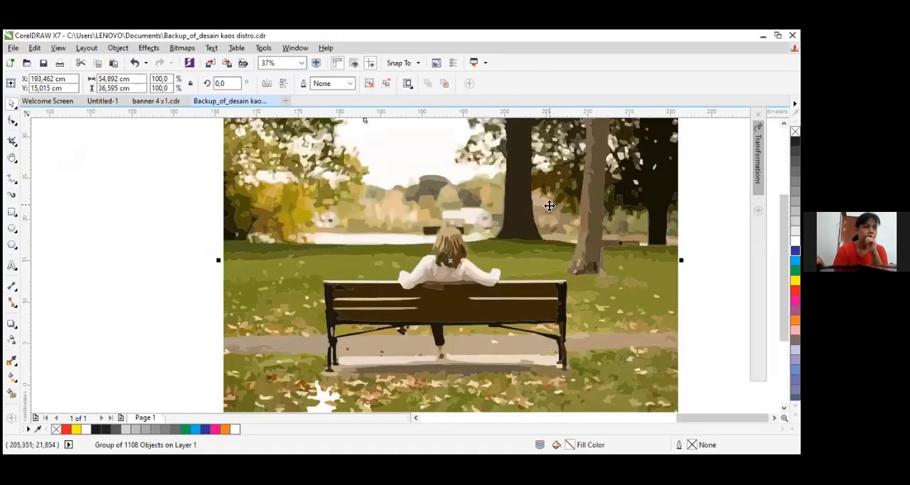
{"action": "scroll", "coordinate": [550, 206], "scroll_direction": "down", "scroll_amount": 2}
Delete the traced copy of the park bench photo
{"action": "left_click", "coordinate": [236, 231]}
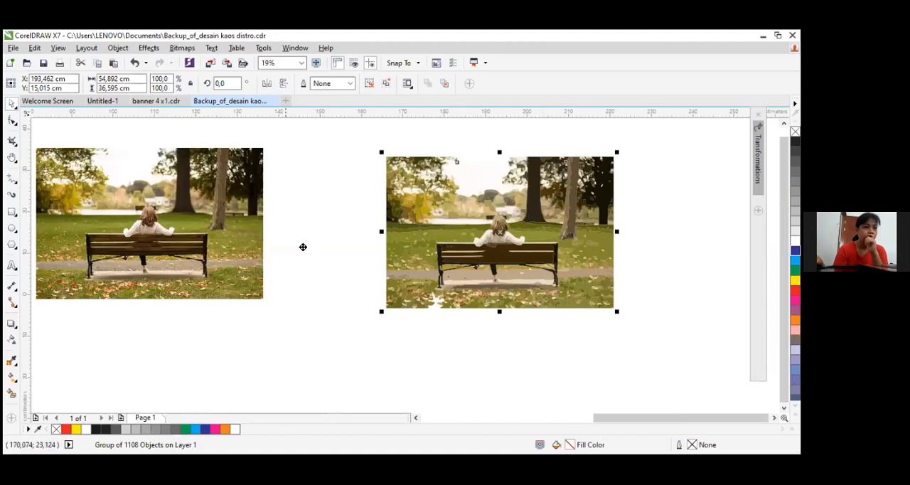
{"action": "left_click", "coordinate": [450, 228]}
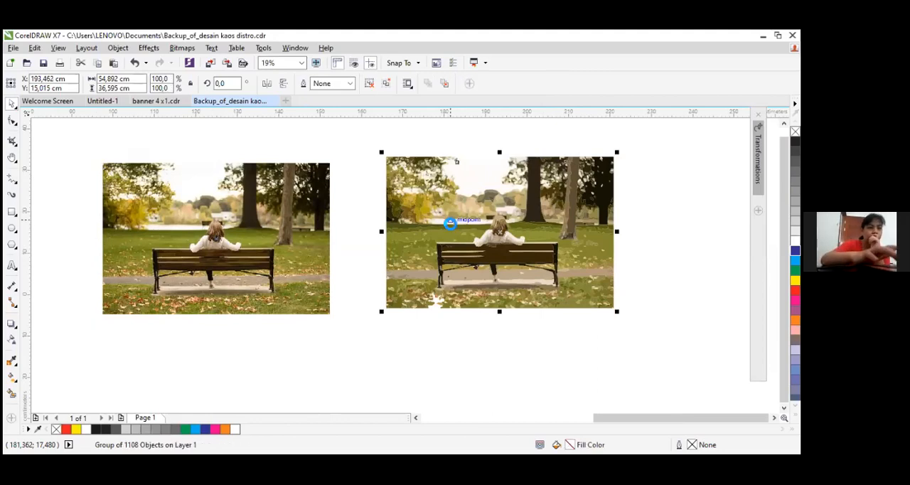
{"action": "key", "text": "Delete"}
{"action": "scroll", "coordinate": [81, 199], "scroll_direction": "down", "scroll_amount": 2}
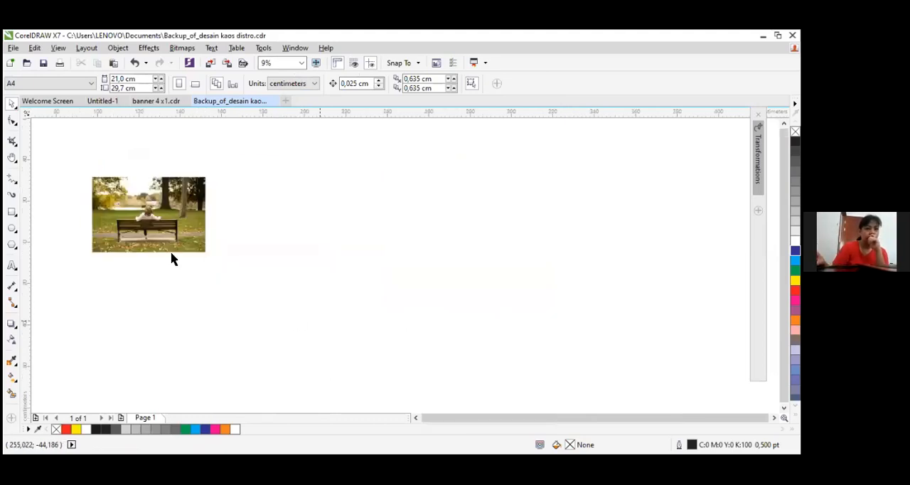
Move the original park bench photo next to the blue car artwork, at about X 95.04, Y 22.18 cm
{"action": "left_click", "coordinate": [145, 204]}
{"action": "scroll", "coordinate": [146, 204], "scroll_direction": "up", "scroll_amount": 4}
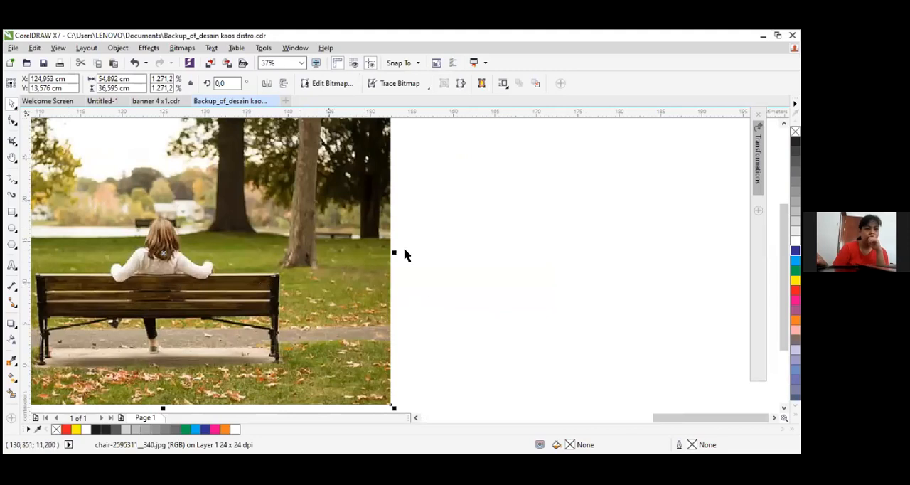
{"action": "scroll", "coordinate": [405, 254], "scroll_direction": "down", "scroll_amount": 2}
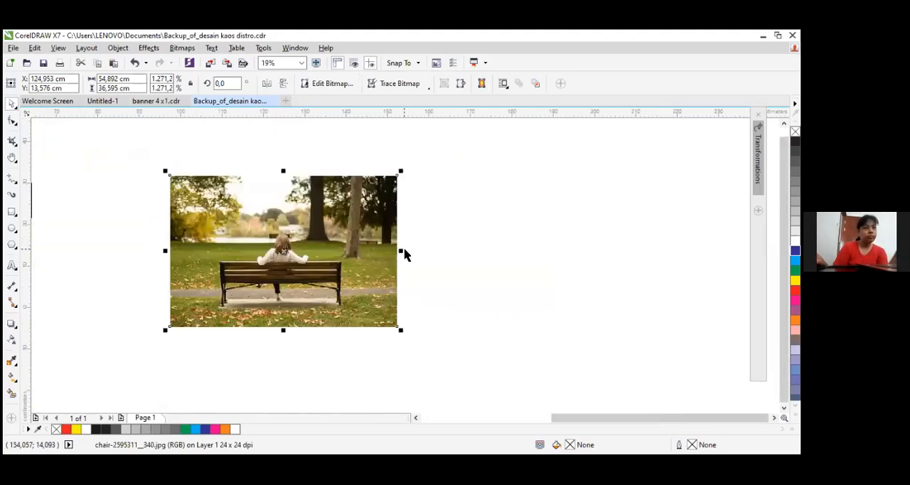
{"action": "left_click", "coordinate": [416, 418]}
{"action": "left_click", "coordinate": [416, 418]}
{"action": "left_click", "coordinate": [416, 418]}
{"action": "left_click_drag", "start_coordinate": [503, 219], "coordinate": [379, 183]}
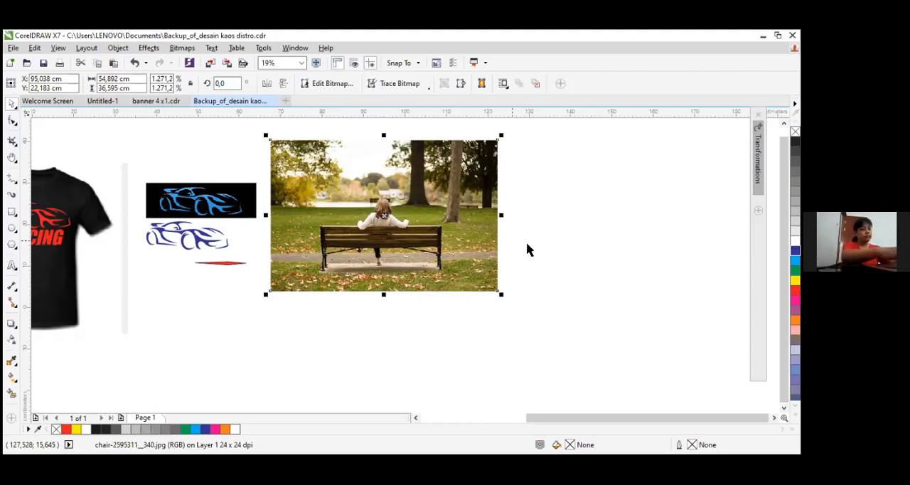
Try to move the red racing T-shirt mock-up towards the park bench photo, and undo the move
{"action": "scroll", "coordinate": [48, 247], "scroll_direction": "down", "scroll_amount": 1}
{"action": "left_click_drag", "start_coordinate": [55, 271], "coordinate": [289, 261]}
{"action": "key", "text": "ctrl+z"}
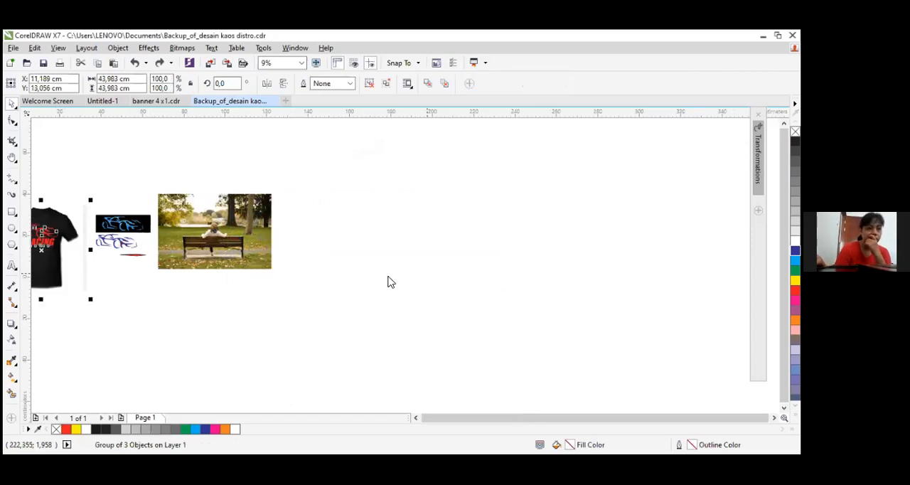
Activate the 3-Point Curve tool at the red racing T-shirt's collar and open the choice of curve drawing tools
{"action": "scroll", "coordinate": [165, 217], "scroll_direction": "up", "scroll_amount": 3}
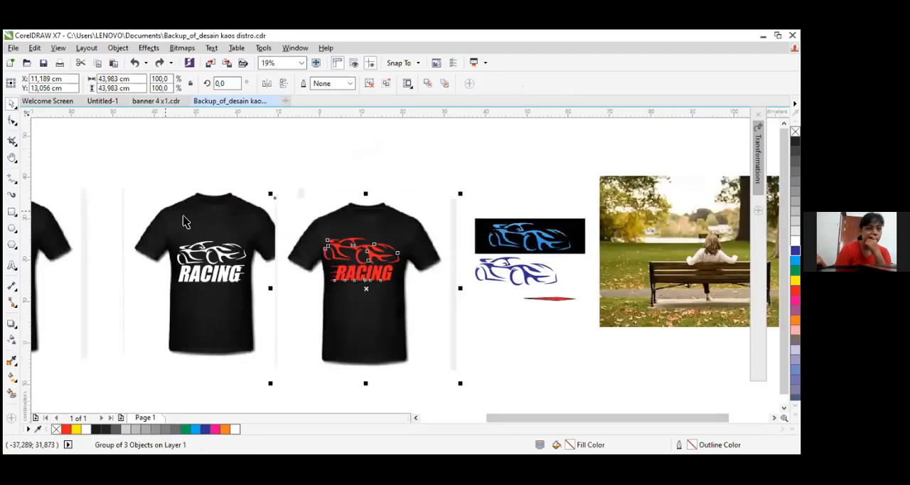
{"action": "scroll", "coordinate": [386, 223], "scroll_direction": "up", "scroll_amount": 4}
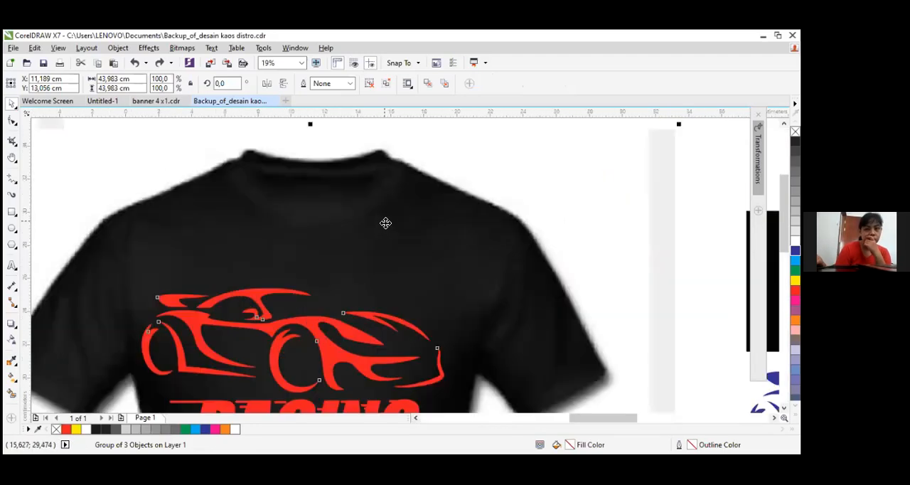
{"action": "left_click", "coordinate": [17, 183]}
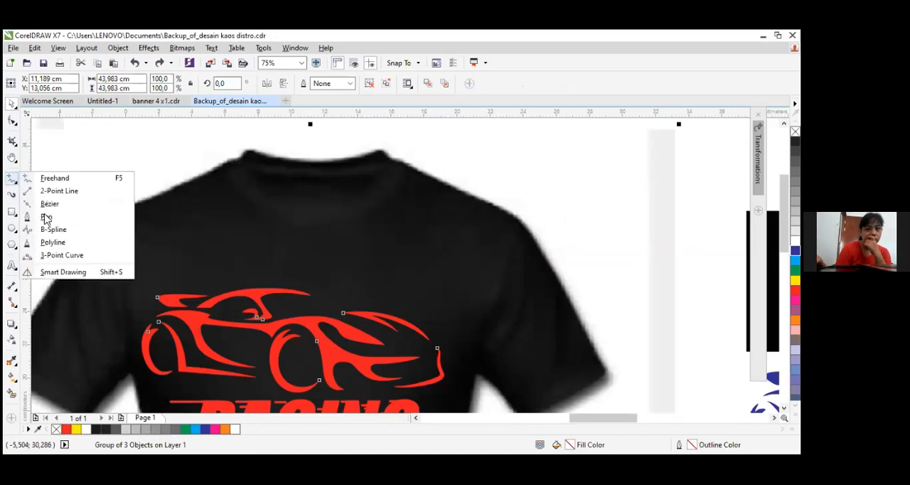
{"action": "left_click", "coordinate": [85, 255]}
{"action": "scroll", "coordinate": [272, 141], "scroll_direction": "up", "scroll_amount": 3}
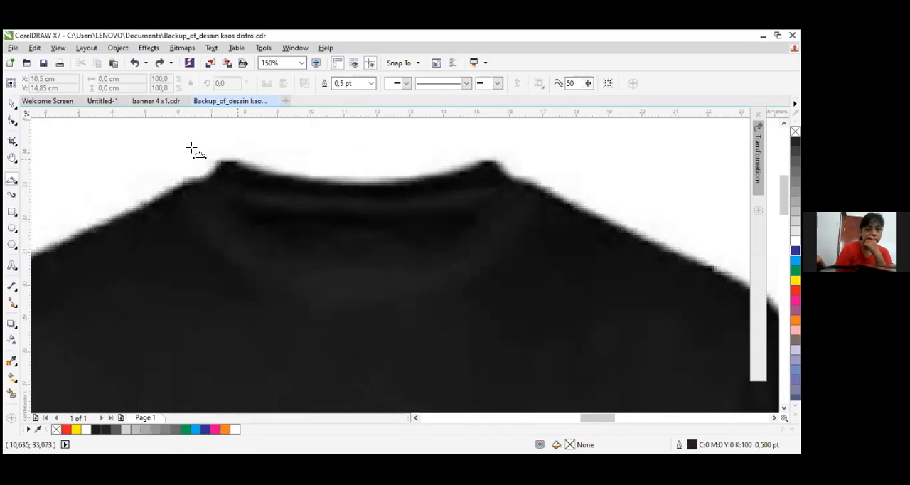
{"action": "left_click", "coordinate": [12, 187]}
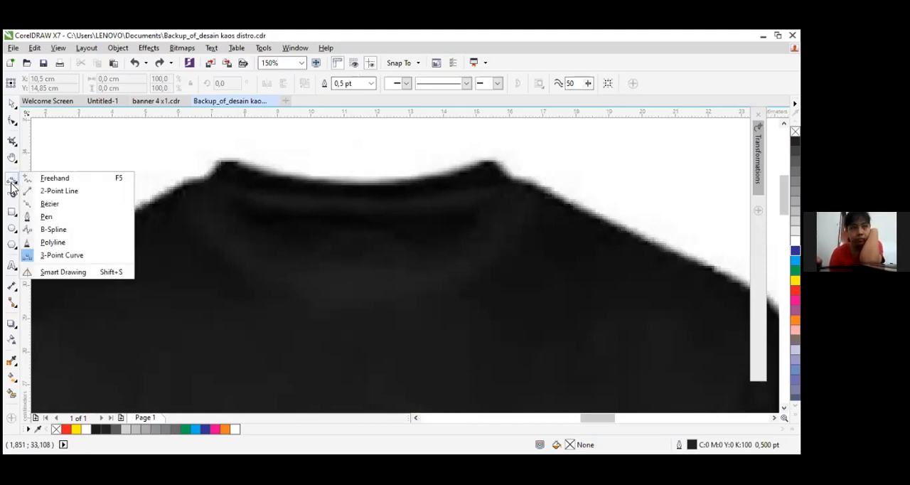
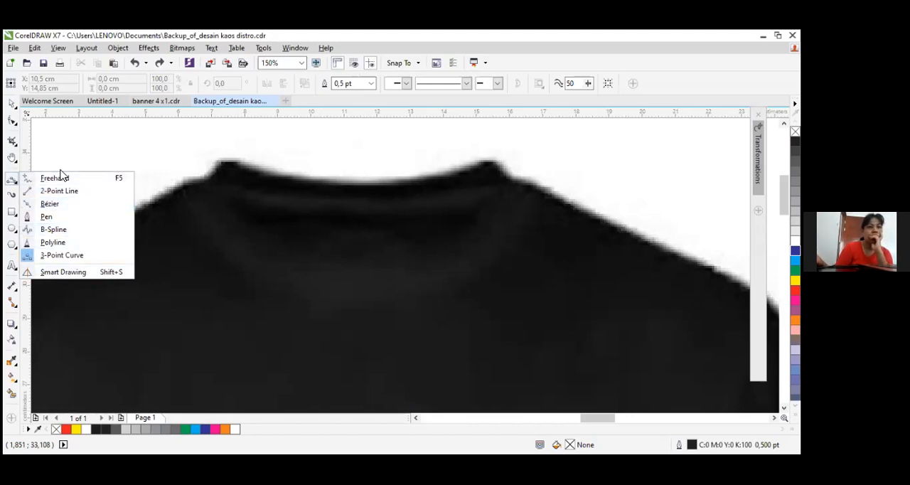
Draw a 3-Point Curve along the black T-shirt's neckline between the two collar peaks, about 7.5 cm wide and 0.7 cm deep
{"action": "left_click", "coordinate": [15, 183]}
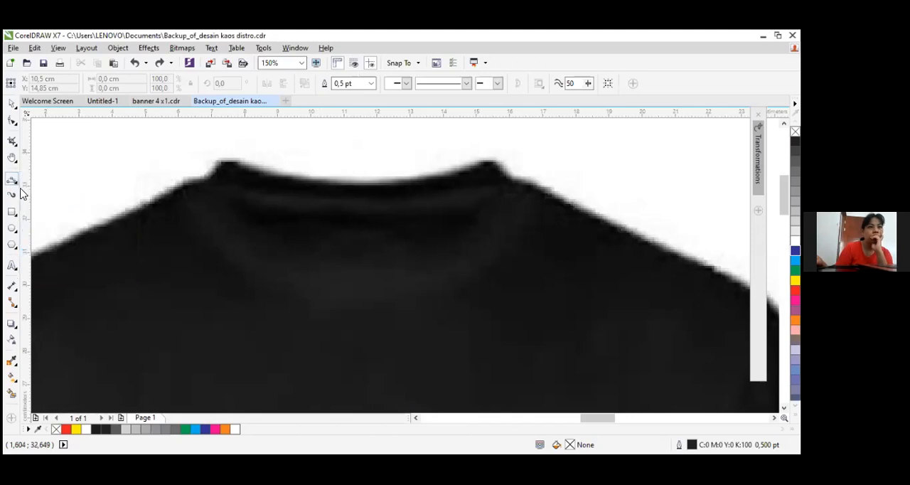
{"action": "left_click", "coordinate": [15, 182]}
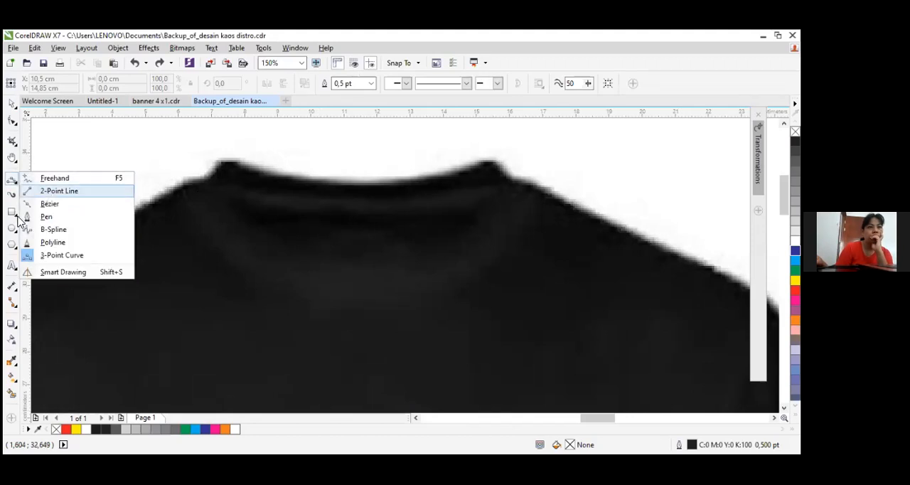
{"action": "left_click", "coordinate": [69, 256]}
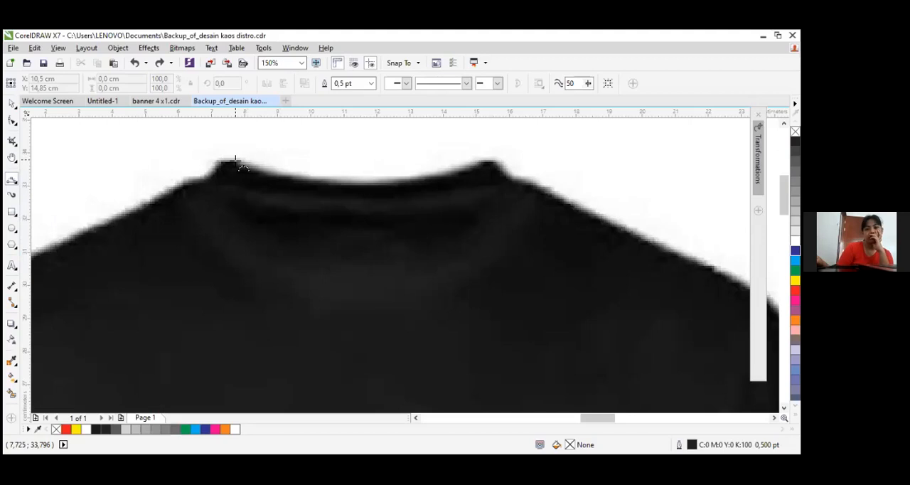
{"action": "left_click_drag", "start_coordinate": [236, 160], "coordinate": [485, 160]}
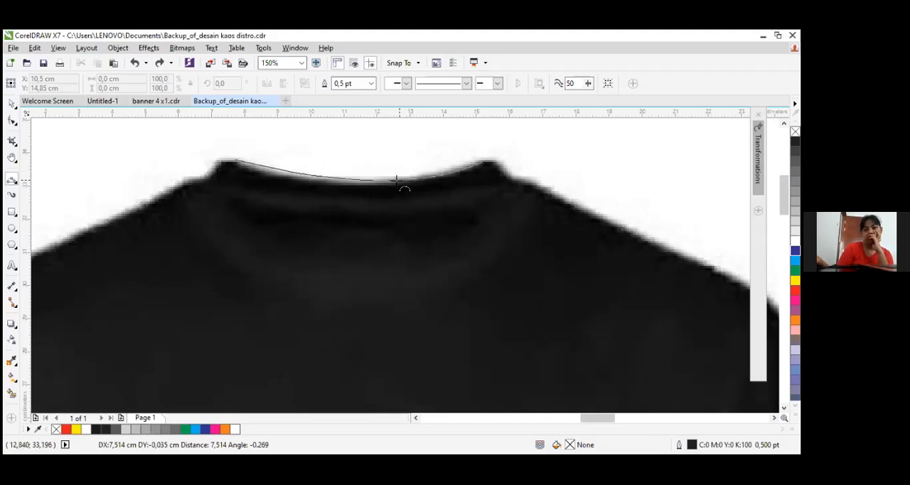
{"action": "scroll", "coordinate": [337, 183], "scroll_direction": "up", "scroll_amount": 1}
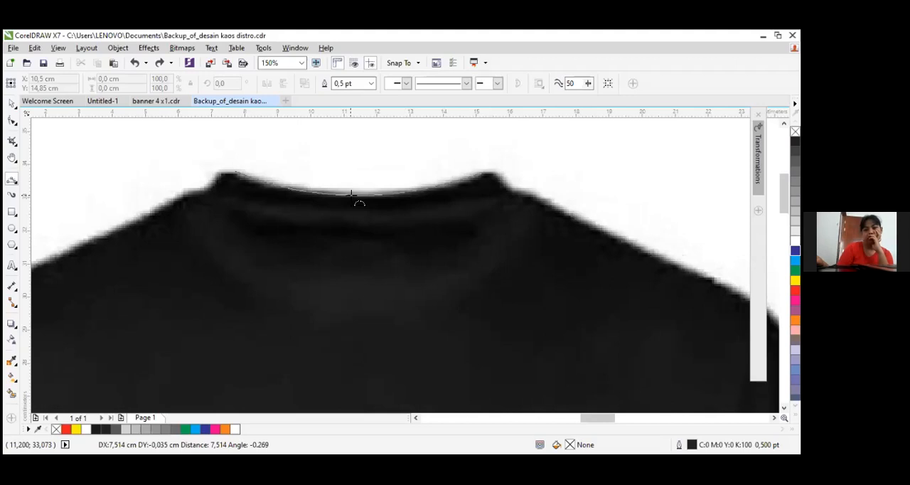
{"action": "left_click", "coordinate": [351, 193]}
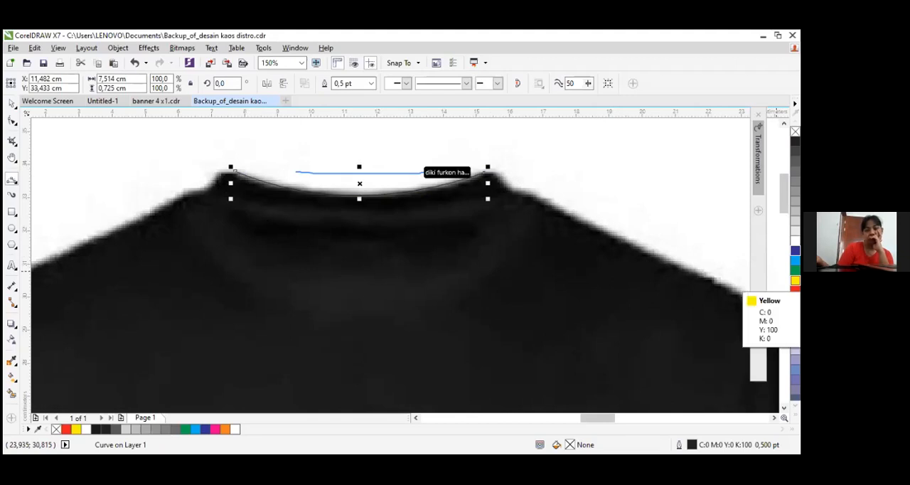
Give the neckline curve a yellow outline with a width of 1.0 pt
{"action": "right_click", "coordinate": [795, 281]}
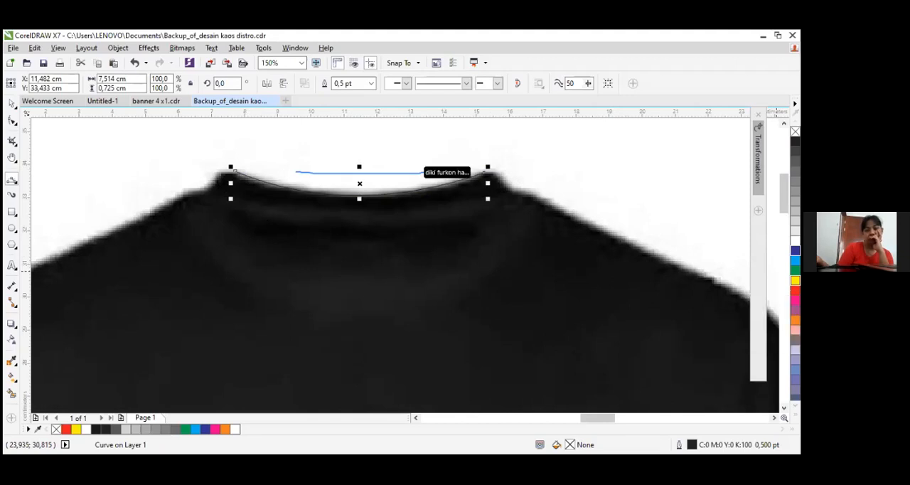
{"action": "left_click", "coordinate": [371, 83]}
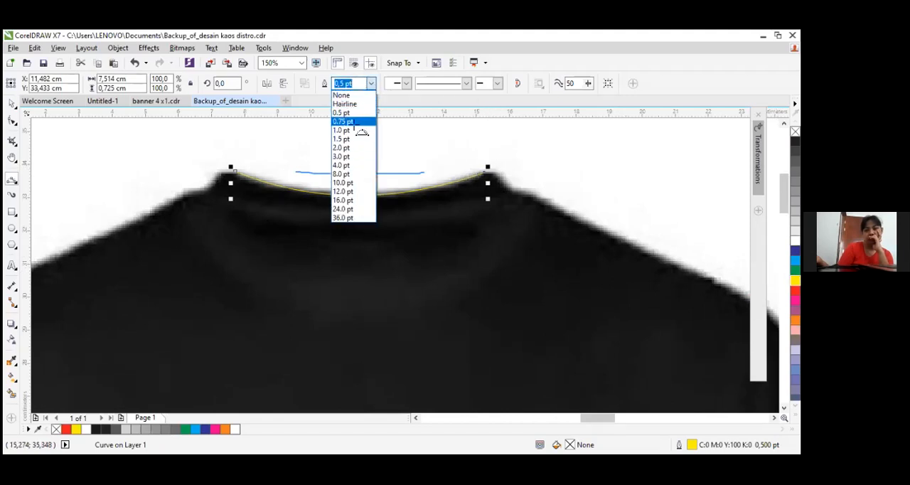
{"action": "left_click", "coordinate": [354, 123]}
{"action": "left_click", "coordinate": [371, 83]}
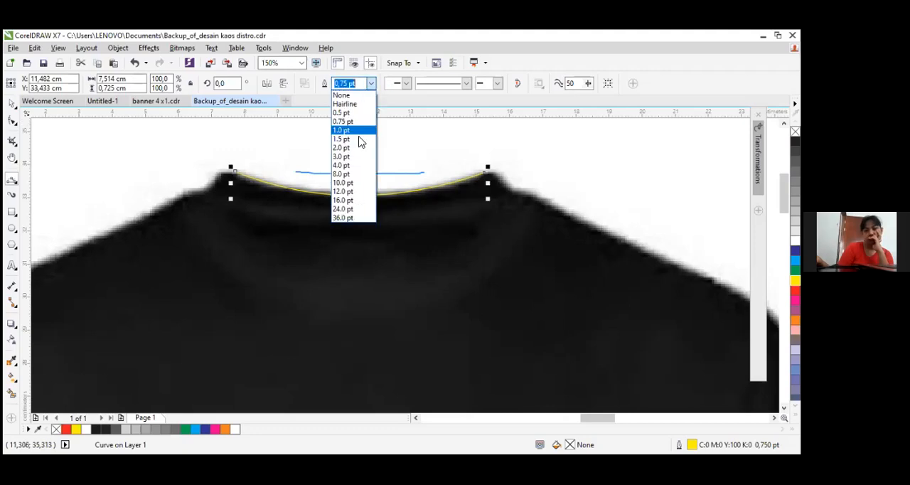
{"action": "left_click", "coordinate": [356, 132]}
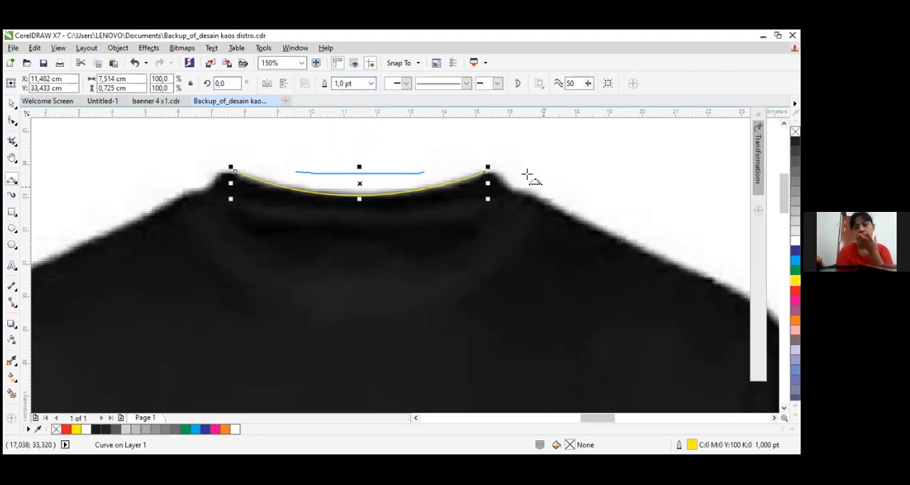
Extend the neckline curve from its right end around the collar peak down to the shoulder with a segment about 1.1 cm long
{"action": "scroll", "coordinate": [530, 172], "scroll_direction": "up", "scroll_amount": 1}
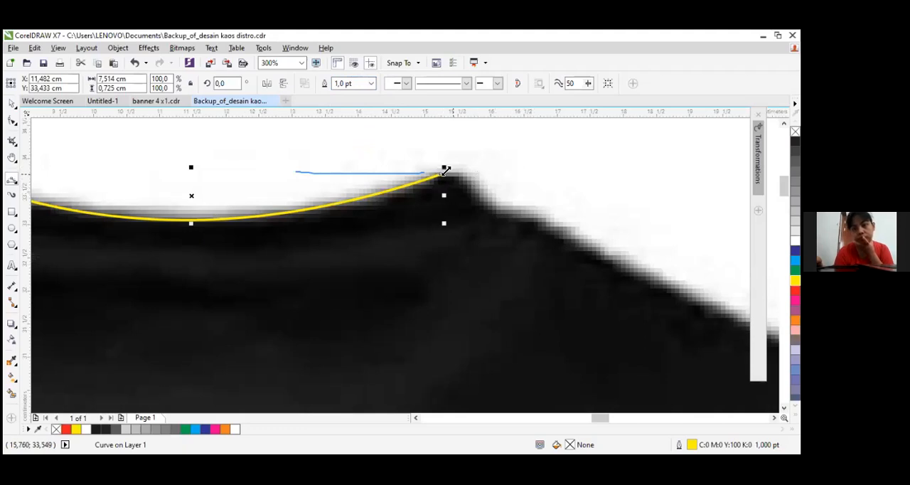
{"action": "left_click_drag", "start_coordinate": [443, 168], "coordinate": [424, 168]}
{"action": "scroll", "coordinate": [425, 168], "scroll_direction": "up", "scroll_amount": 1}
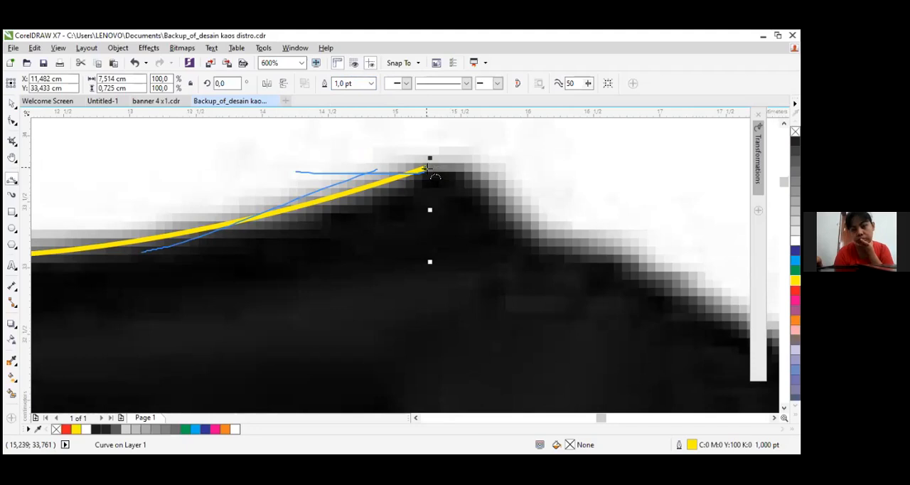
{"action": "left_click_drag", "start_coordinate": [426, 169], "coordinate": [464, 183]}
{"action": "left_click_drag", "start_coordinate": [540, 239], "coordinate": [505, 197]}
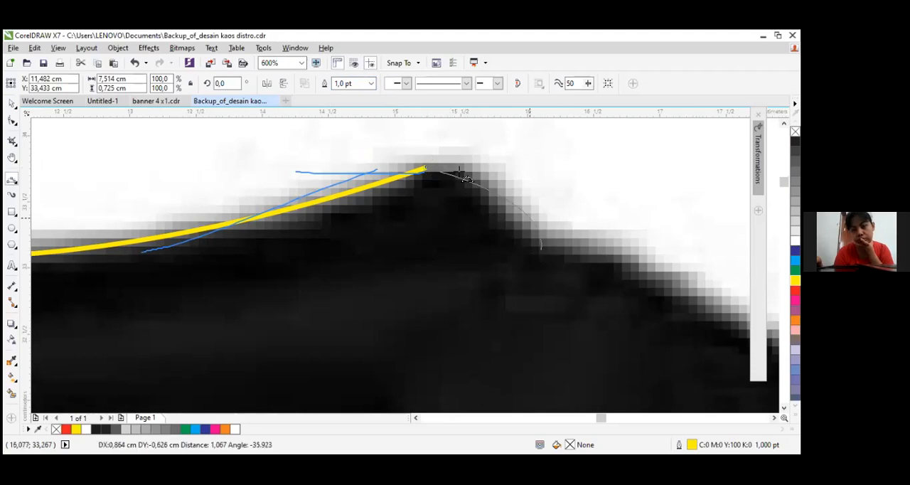
{"action": "left_click", "coordinate": [427, 167]}
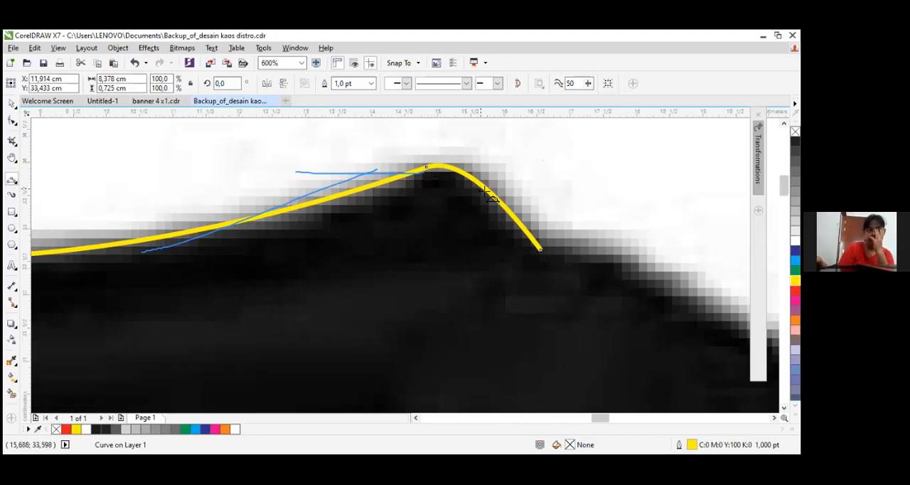
Continue the trace along the right shoulder to the top of the sleeve with two curve segments, about 2.8 and 6.4 cm long
{"action": "scroll", "coordinate": [491, 195], "scroll_direction": "down", "scroll_amount": 3}
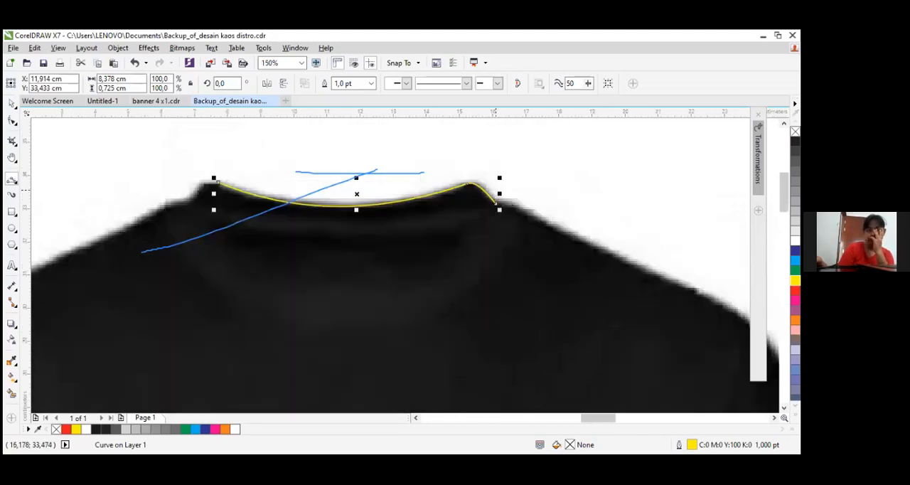
{"action": "left_click_drag", "start_coordinate": [599, 418], "coordinate": [609, 419]}
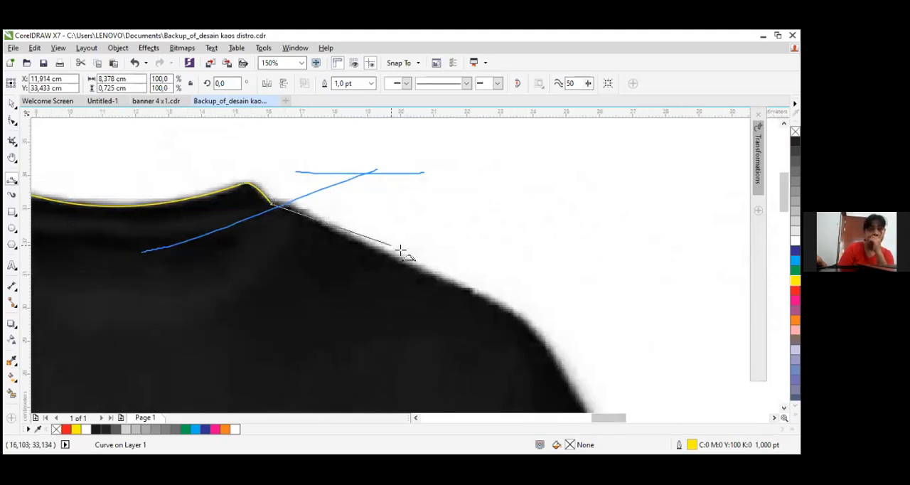
{"action": "left_click", "coordinate": [362, 240]}
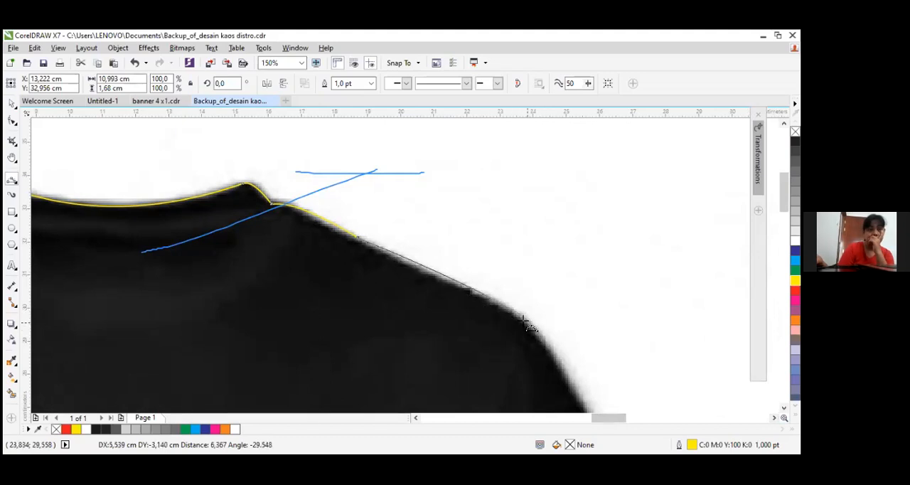
{"action": "left_click", "coordinate": [524, 320]}
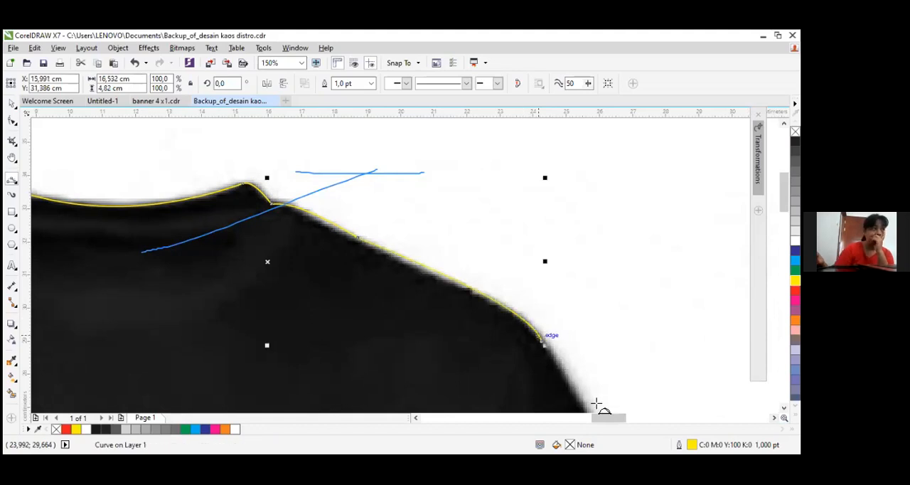
Trace the outer edge of the right sleeve from the shoulder down to the sleeve's outer hem corner with two curve segments
{"action": "scroll", "coordinate": [596, 405], "scroll_direction": "down", "scroll_amount": 1}
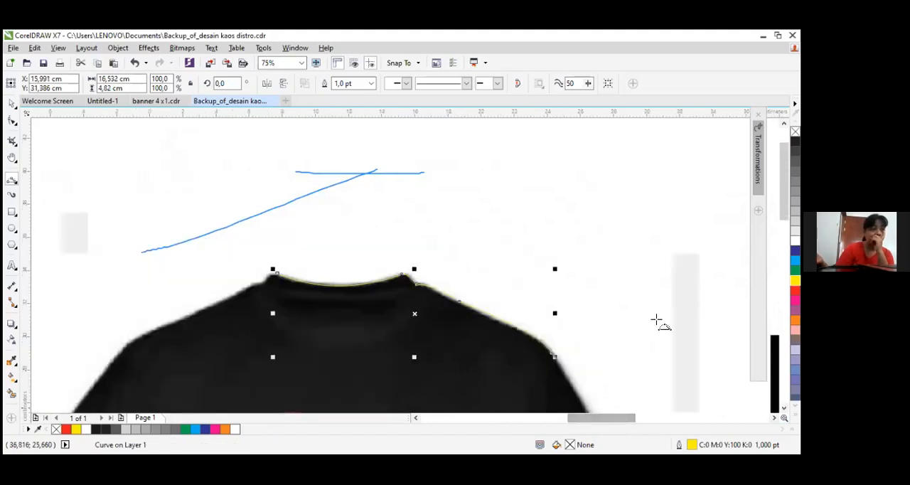
{"action": "scroll", "coordinate": [573, 232], "scroll_direction": "down", "scroll_amount": 3}
{"action": "left_click_drag", "start_coordinate": [551, 206], "coordinate": [599, 280]}
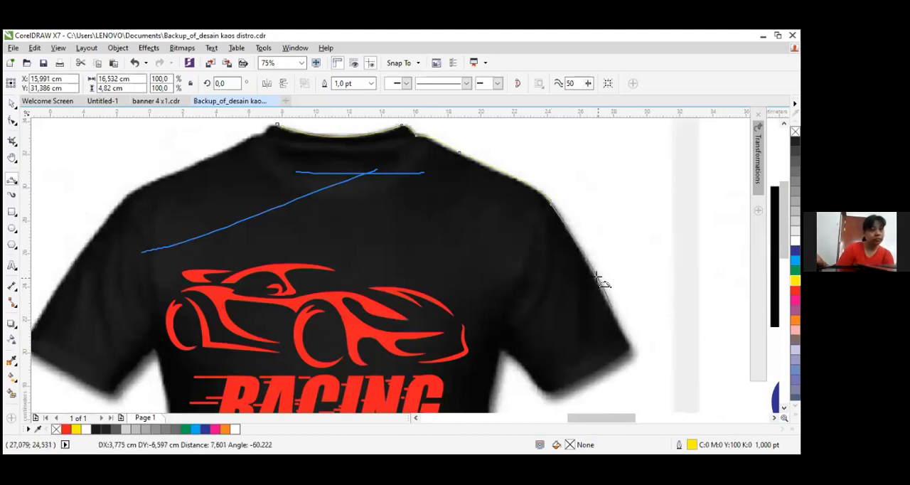
{"action": "left_click_drag", "start_coordinate": [618, 327], "coordinate": [619, 316]}
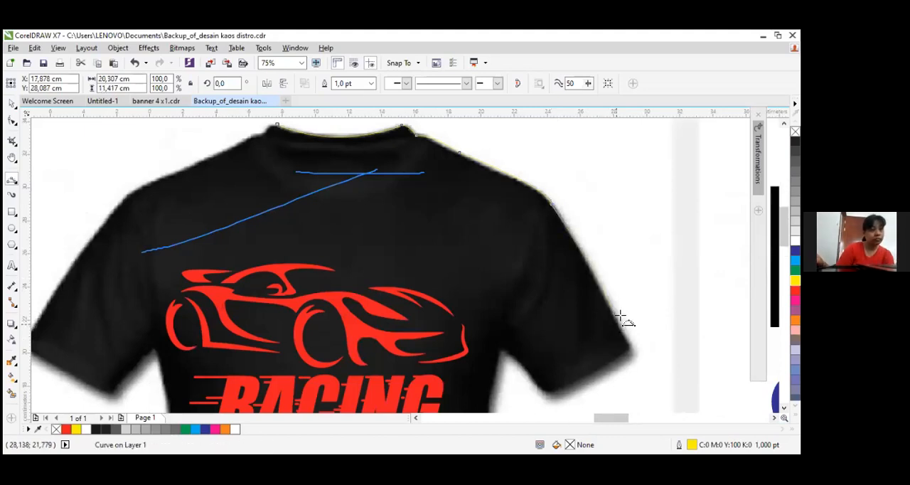
{"action": "scroll", "coordinate": [619, 314], "scroll_direction": "up", "scroll_amount": 2}
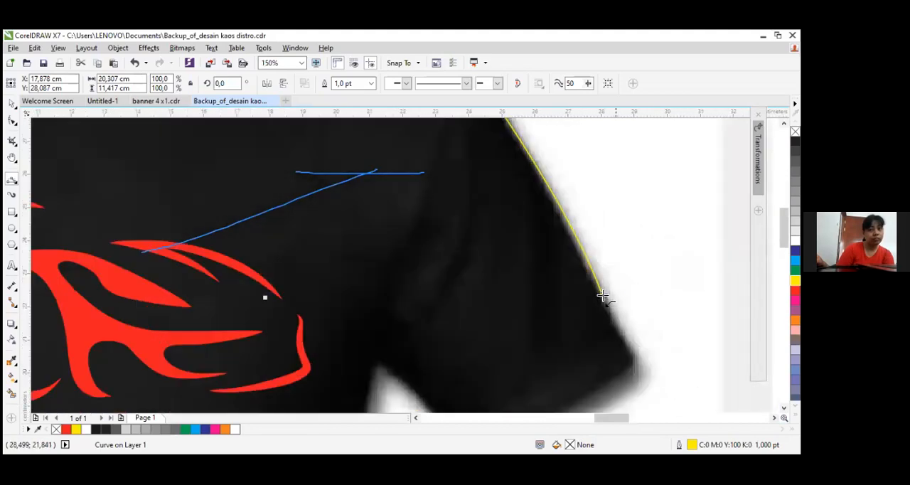
{"action": "left_click_drag", "start_coordinate": [603, 293], "coordinate": [632, 369]}
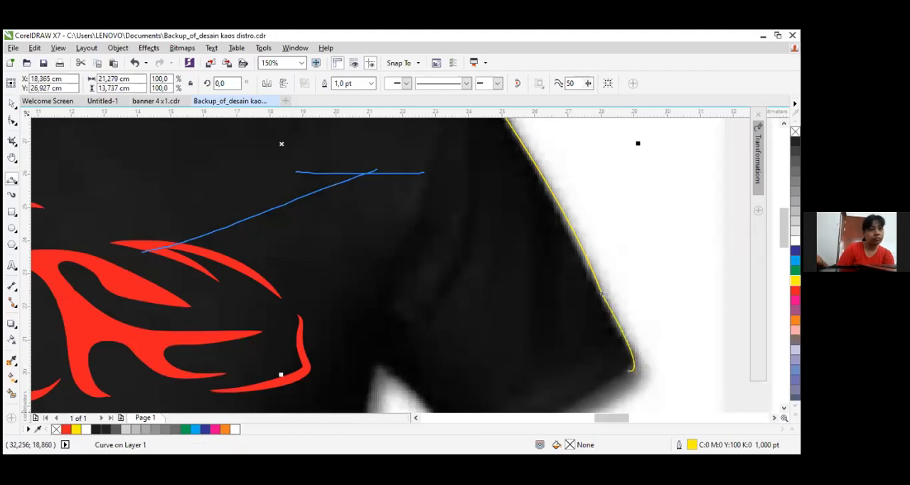
Trace the right sleeve's hem and its underside up to the armpit with 3-point curve segments
{"action": "scroll", "coordinate": [662, 311], "scroll_direction": "down", "scroll_amount": 3}
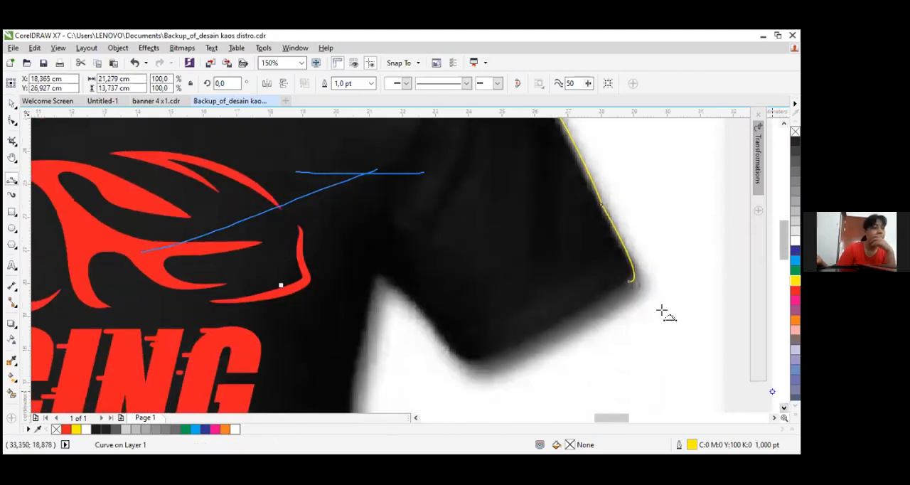
{"action": "left_click_drag", "start_coordinate": [630, 286], "coordinate": [481, 359]}
{"action": "left_click", "coordinate": [461, 357]}
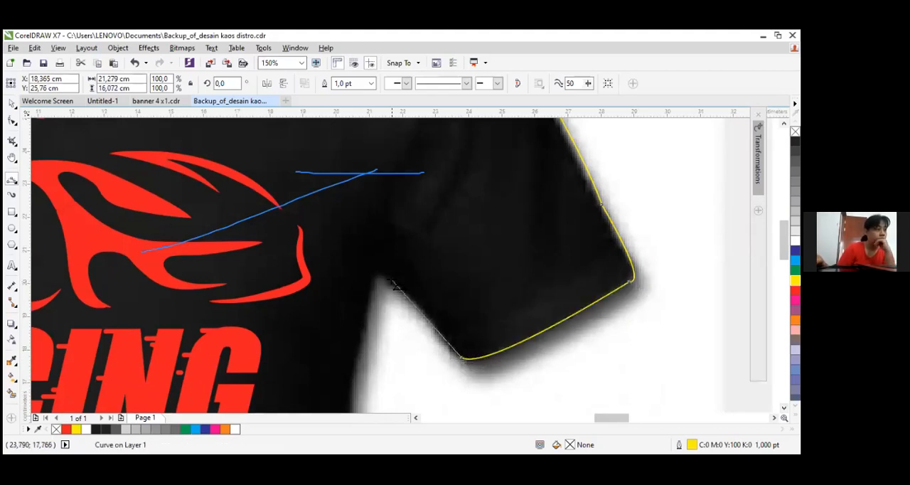
{"action": "left_click", "coordinate": [381, 278]}
Trace the shirt's right side from the armpit downwards with two curve segments, about 4.3 and 7.4 cm long
{"action": "left_click_drag", "start_coordinate": [381, 275], "coordinate": [349, 389]}
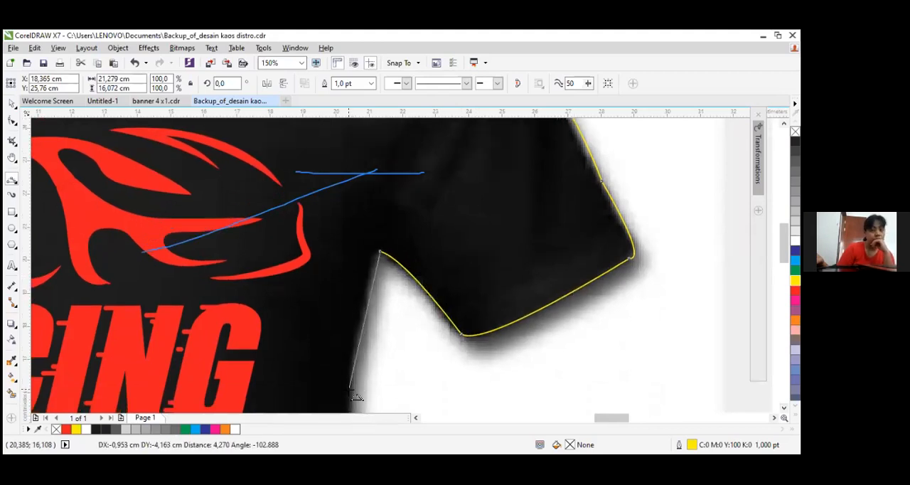
{"action": "left_click", "coordinate": [367, 275]}
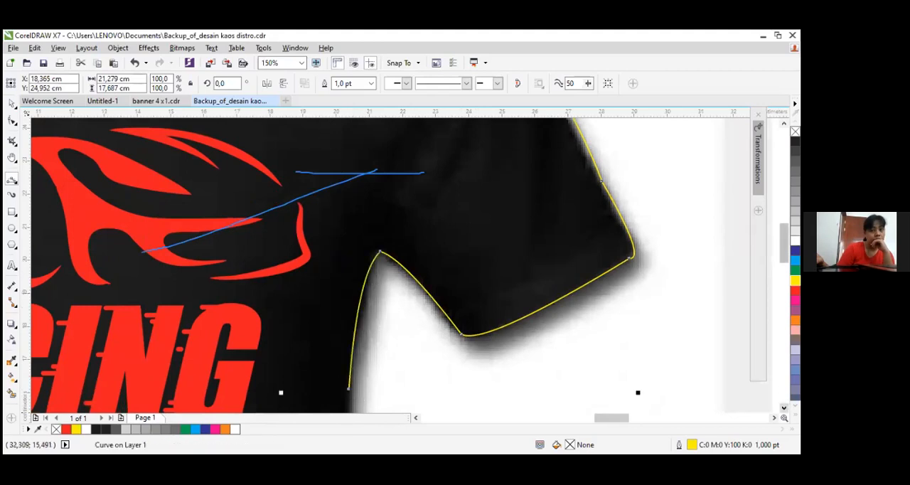
{"action": "scroll", "coordinate": [341, 263], "scroll_direction": "down", "scroll_amount": 3}
{"action": "scroll", "coordinate": [425, 215], "scroll_direction": "down", "scroll_amount": 3}
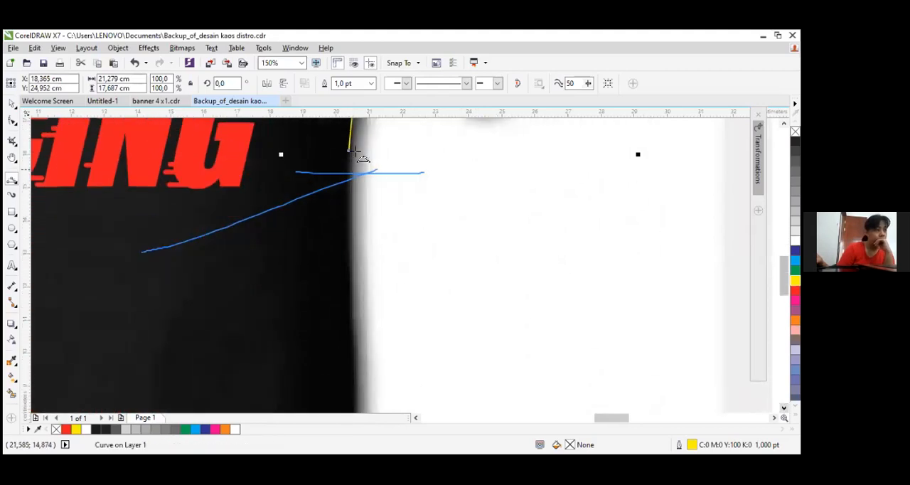
{"action": "left_click_drag", "start_coordinate": [357, 371], "coordinate": [358, 396]}
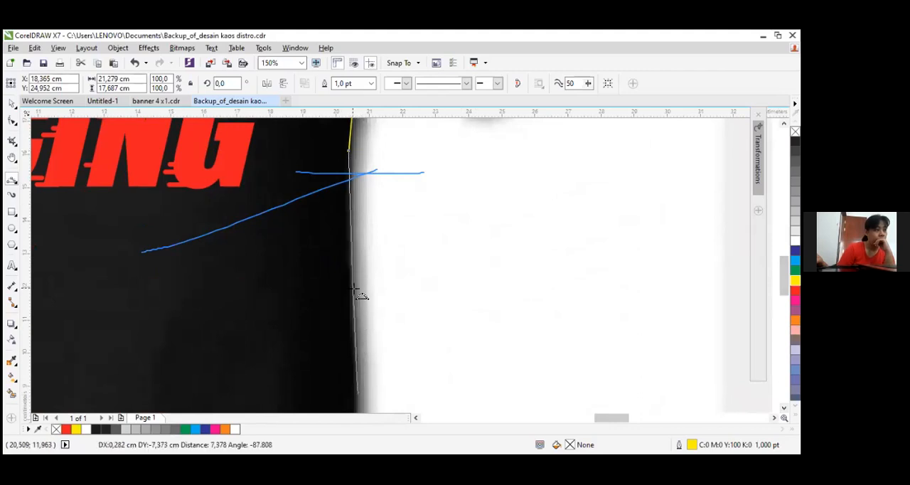
Try to trace the rest of the shirt's right side down to the bottom corner with one segment, and undo that segment
{"action": "scroll", "coordinate": [436, 333], "scroll_direction": "down", "scroll_amount": 3}
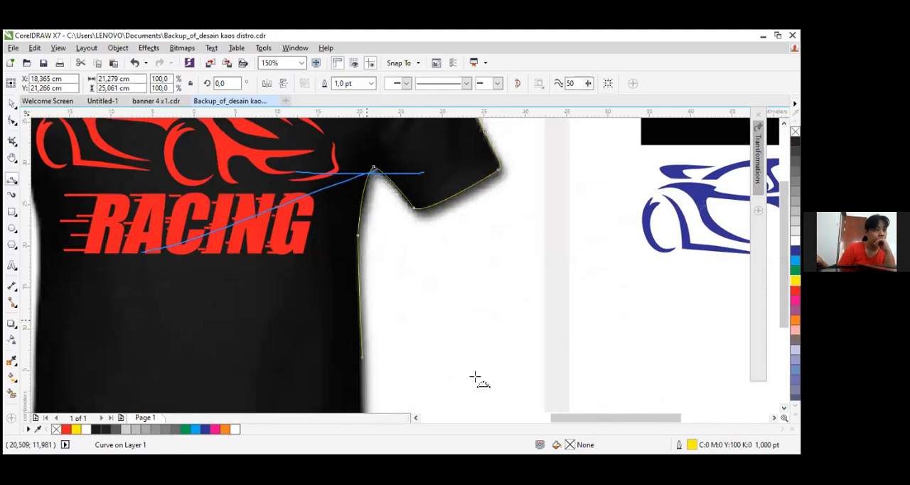
{"action": "scroll", "coordinate": [478, 342], "scroll_direction": "down", "scroll_amount": 4}
{"action": "scroll", "coordinate": [479, 325], "scroll_direction": "up", "scroll_amount": 5}
{"action": "scroll", "coordinate": [473, 316], "scroll_direction": "down", "scroll_amount": 3}
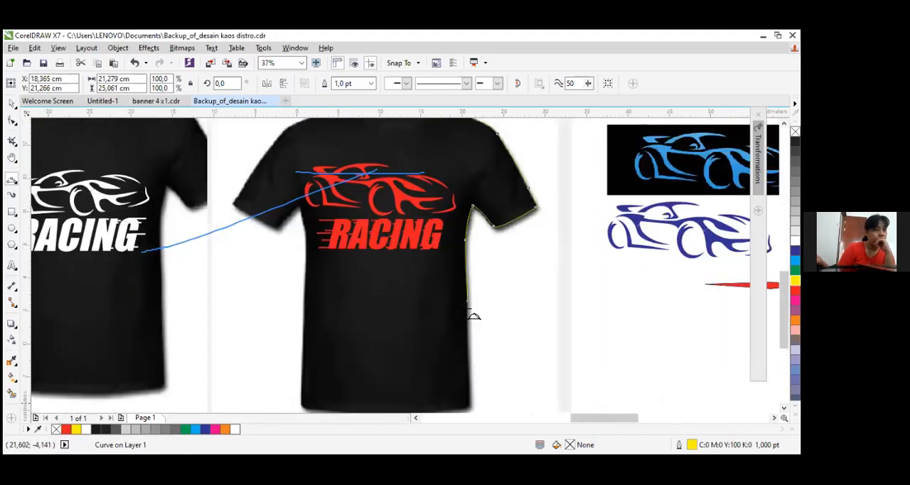
{"action": "left_click", "coordinate": [468, 286]}
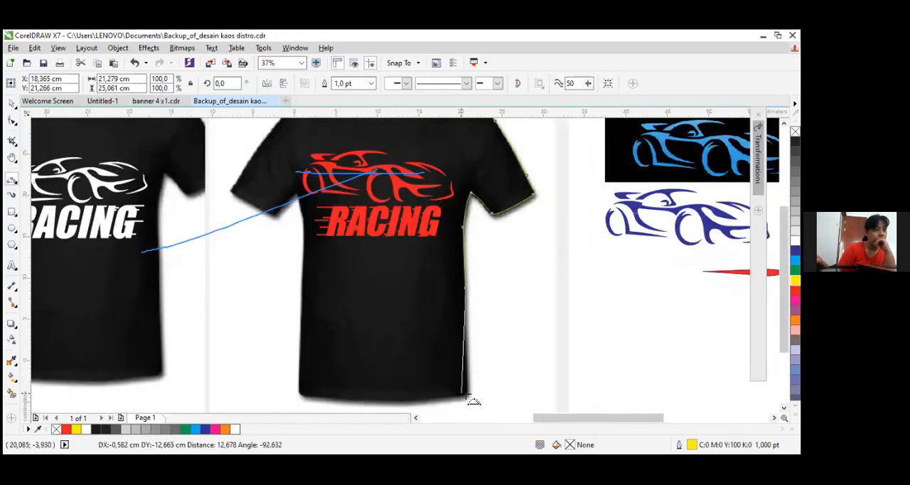
{"action": "left_click", "coordinate": [473, 385]}
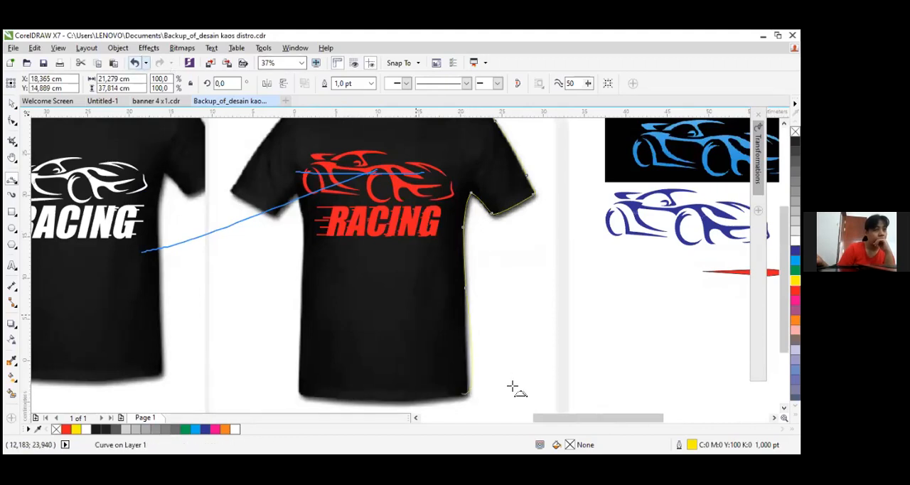
Trace the rest of the shirt's right side to the bottom corner, and its bottom hem across to the left corner in two segments
{"action": "scroll", "coordinate": [512, 388], "scroll_direction": "up", "scroll_amount": 3}
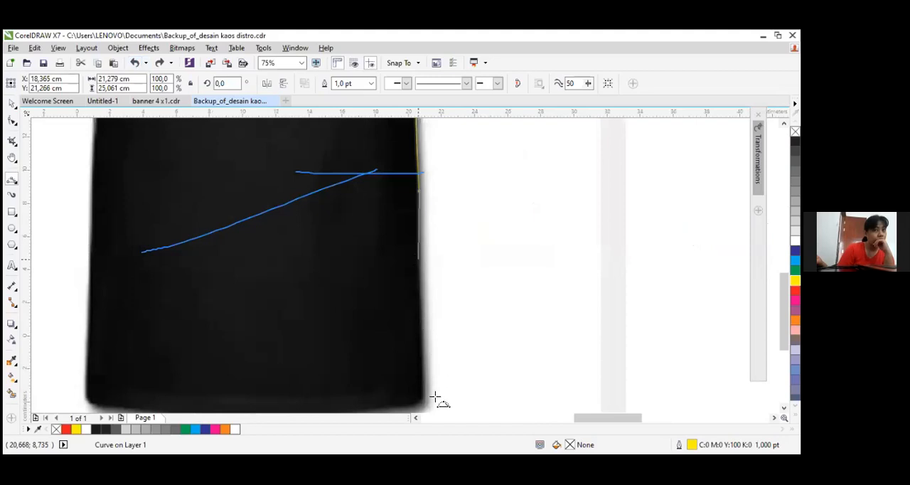
{"action": "left_click_drag", "start_coordinate": [418, 259], "coordinate": [243, 397]}
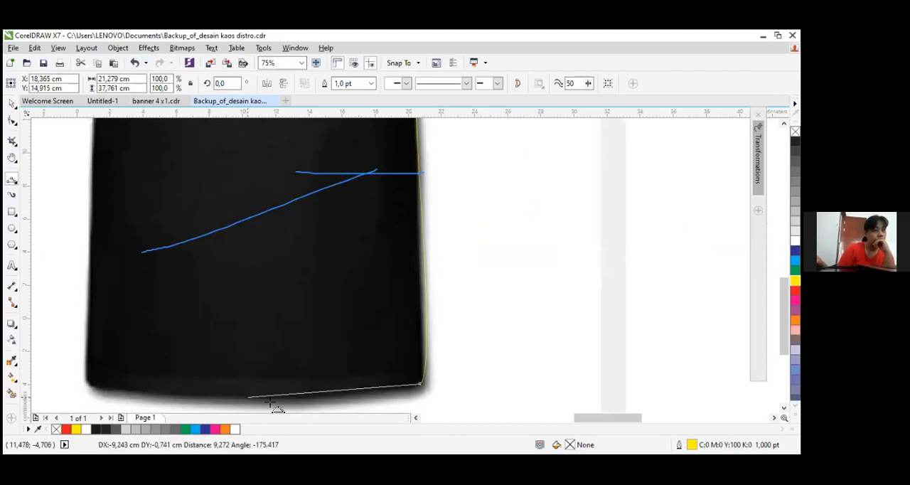
{"action": "left_click", "coordinate": [298, 403]}
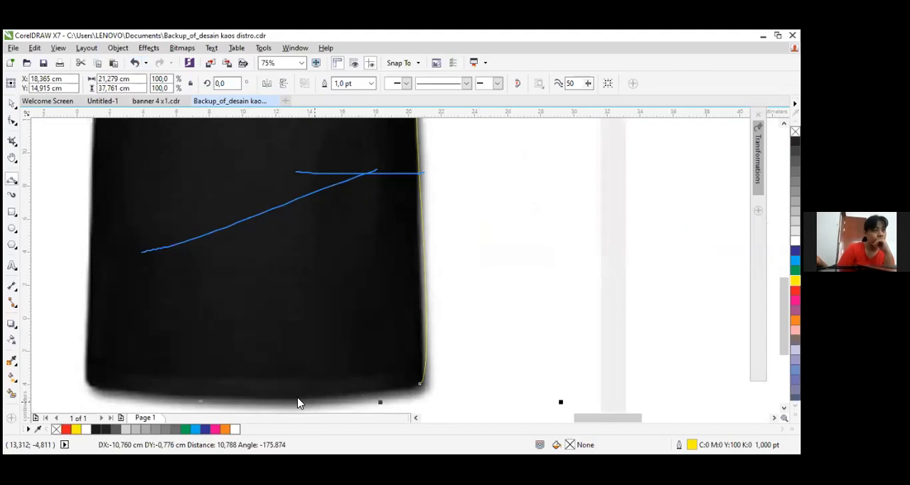
{"action": "left_click_drag", "start_coordinate": [242, 397], "coordinate": [87, 381]}
{"action": "left_click", "coordinate": [90, 383]}
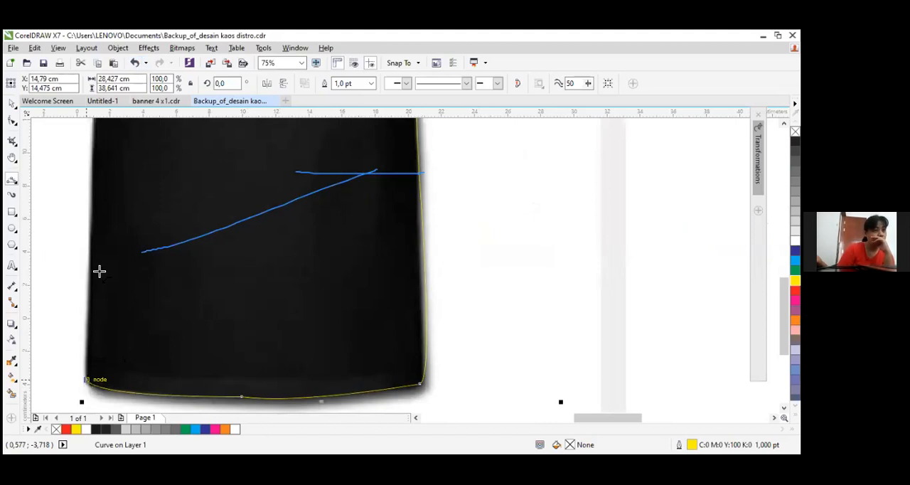
Trace the shirt's left side from the bottom corner up to the armpit with two curve segments, about 13.1 and 10.9 cm long
{"action": "left_click_drag", "start_coordinate": [87, 380], "coordinate": [91, 164]}
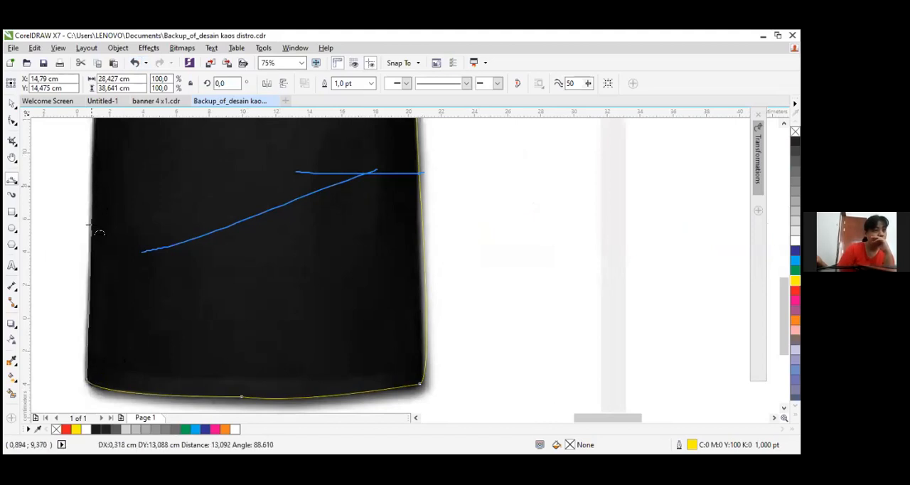
{"action": "left_click", "coordinate": [89, 268]}
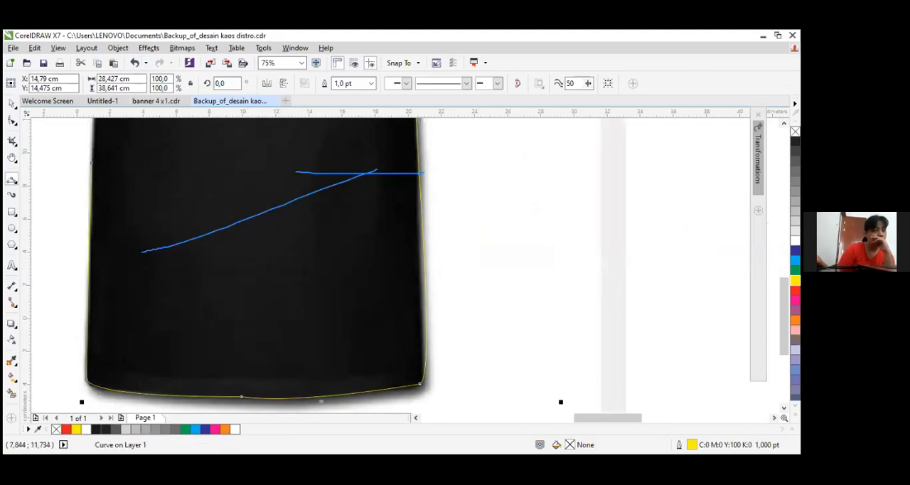
{"action": "scroll", "coordinate": [532, 193], "scroll_direction": "up", "scroll_amount": 5}
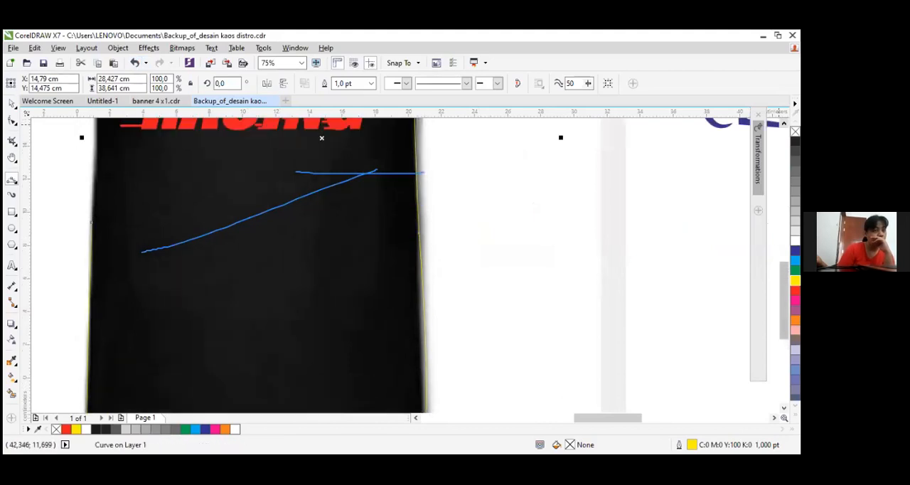
{"action": "left_click_drag", "start_coordinate": [92, 342], "coordinate": [81, 161]}
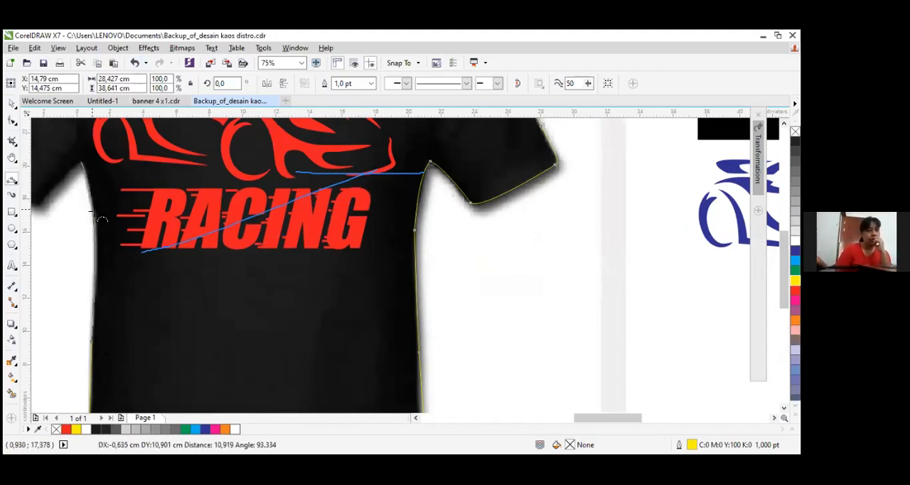
{"action": "left_click", "coordinate": [91, 342]}
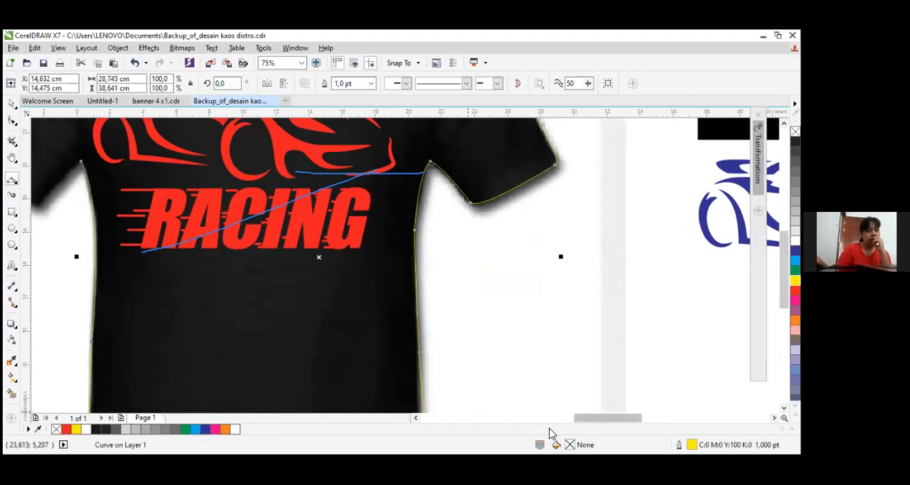
Try to trace the underside of the left sleeve from the armpit down to the hem, and undo that segment
{"action": "left_click", "coordinate": [417, 419]}
{"action": "left_click", "coordinate": [418, 419]}
{"action": "left_click", "coordinate": [418, 419]}
{"action": "left_click", "coordinate": [417, 419]}
{"action": "scroll", "coordinate": [378, 173], "scroll_direction": "up", "scroll_amount": 1}
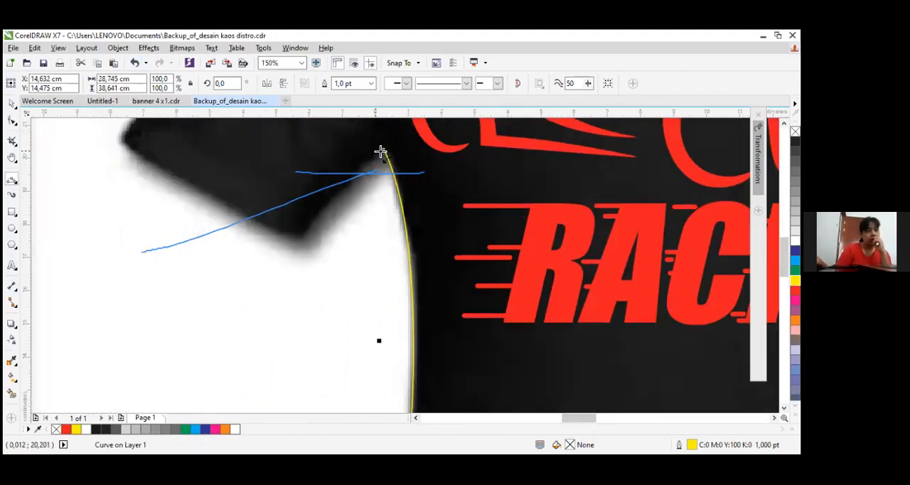
{"action": "left_click", "coordinate": [384, 151]}
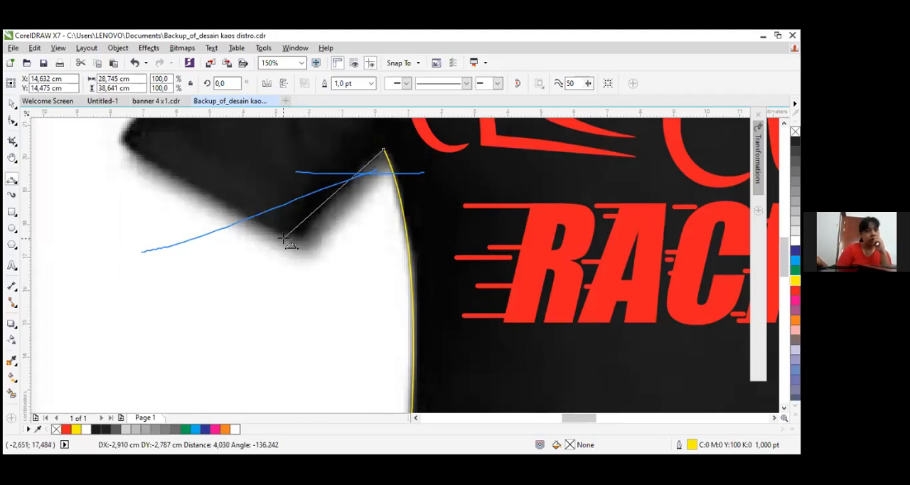
{"action": "left_click_drag", "start_coordinate": [291, 237], "coordinate": [306, 245]}
{"action": "left_click", "coordinate": [135, 63]}
Trace the left sleeve's underside from the armpit, and its hem to the outer corner with segments about 4.4 and 2 cm long
{"action": "left_click", "coordinate": [383, 151]}
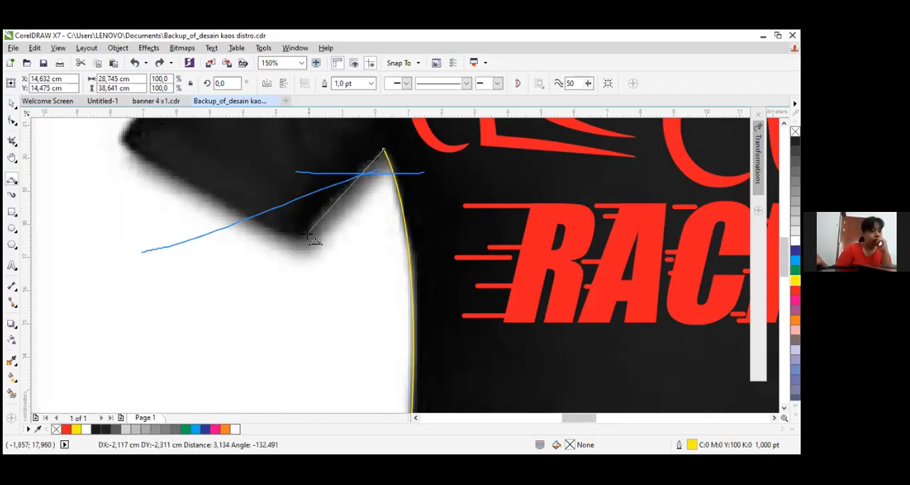
{"action": "left_click_drag", "start_coordinate": [306, 236], "coordinate": [175, 176]}
{"action": "left_click", "coordinate": [314, 238]}
{"action": "left_click_drag", "start_coordinate": [277, 233], "coordinate": [296, 241]}
{"action": "left_click", "coordinate": [290, 240]}
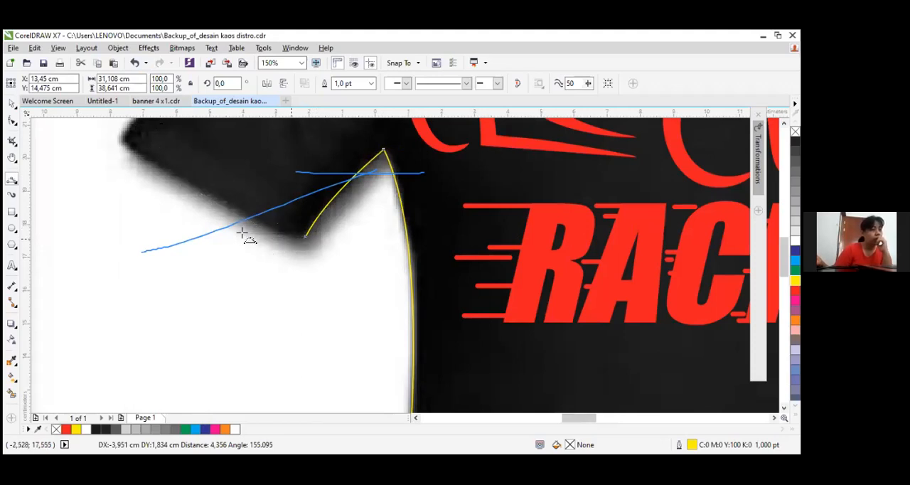
{"action": "left_click", "coordinate": [128, 146]}
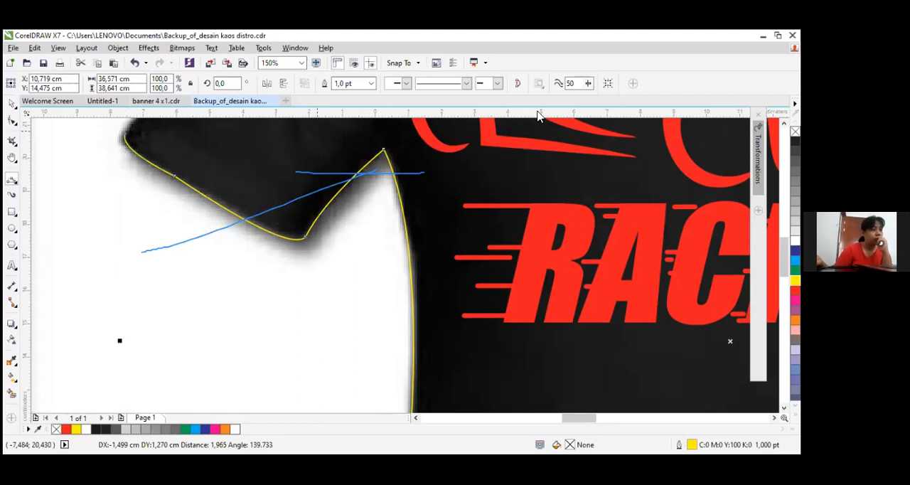
Trace the left sleeve's outer edge up and around the shoulder, and the shoulder slope towards the collar with a segment about 6.4 cm long
{"action": "scroll", "coordinate": [119, 340], "scroll_direction": "up", "scroll_amount": 5}
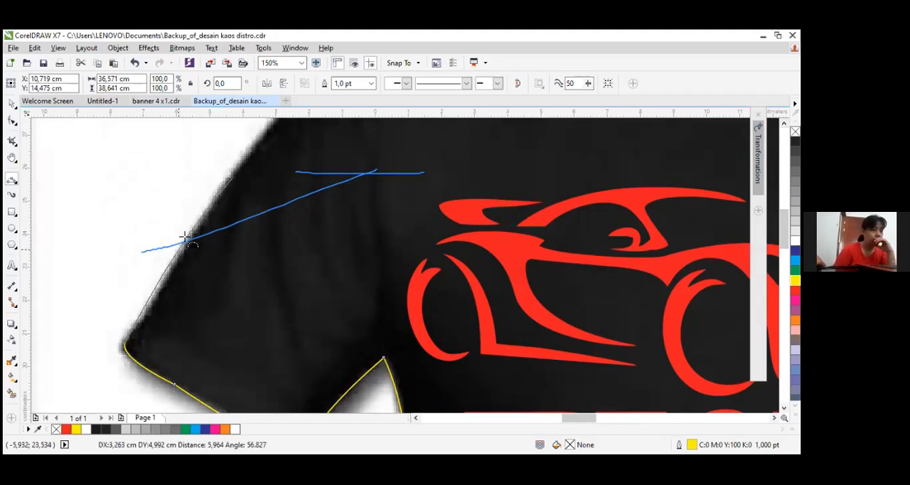
{"action": "left_click", "coordinate": [234, 176]}
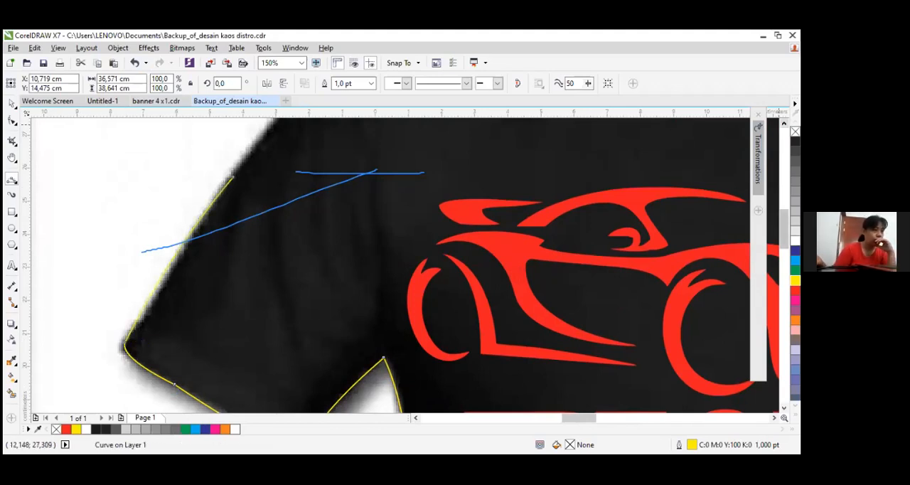
{"action": "scroll", "coordinate": [342, 262], "scroll_direction": "up", "scroll_amount": 4}
{"action": "left_click_drag", "start_coordinate": [233, 356], "coordinate": [550, 127]}
{"action": "left_click", "coordinate": [333, 229]}
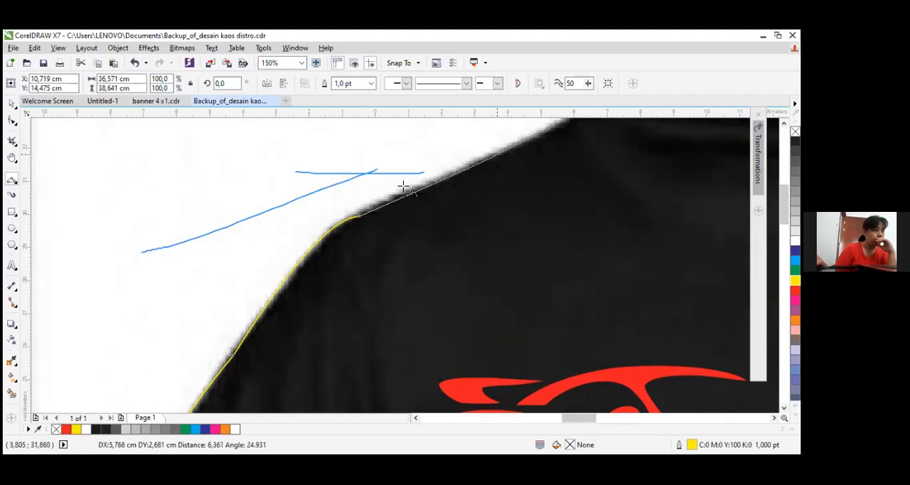
{"action": "left_click", "coordinate": [373, 207]}
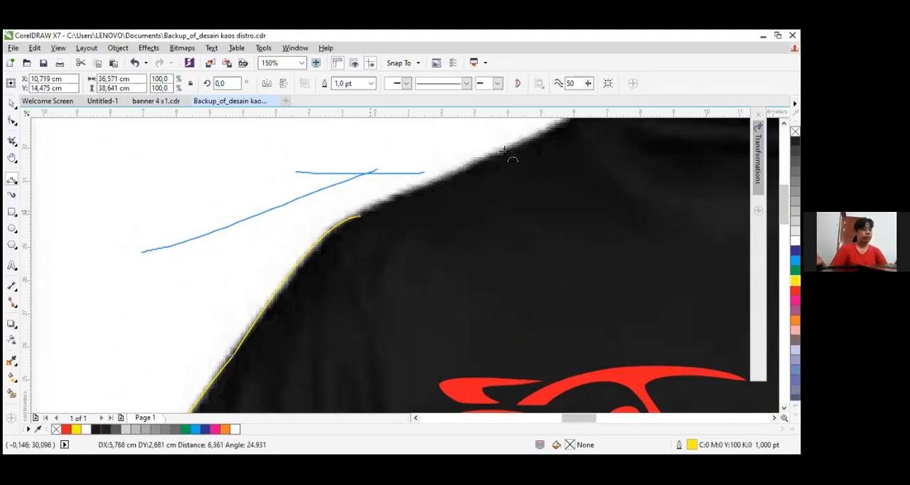
Close the shirt outline at the collar's left starting node with a curve segment about 2.7 cm long
{"action": "scroll", "coordinate": [513, 147], "scroll_direction": "down", "scroll_amount": 1}
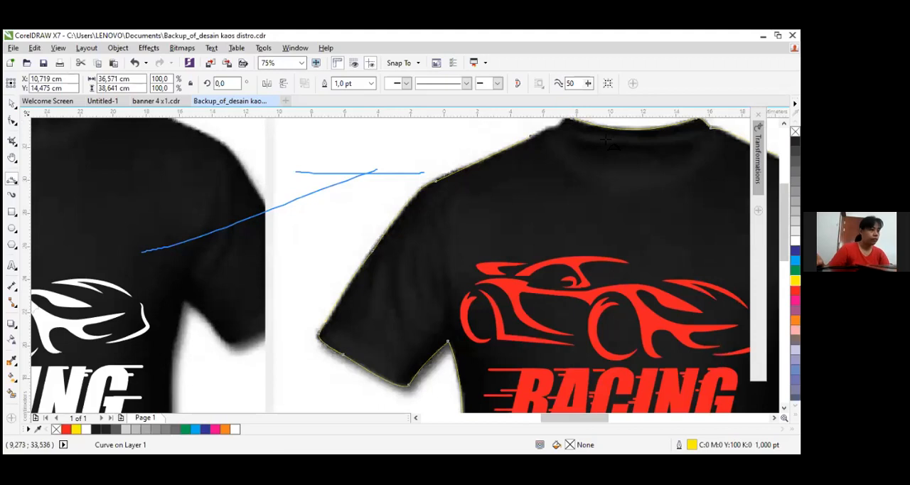
{"action": "scroll", "coordinate": [625, 143], "scroll_direction": "up", "scroll_amount": 3}
{"action": "scroll", "coordinate": [625, 143], "scroll_direction": "down", "scroll_amount": 3}
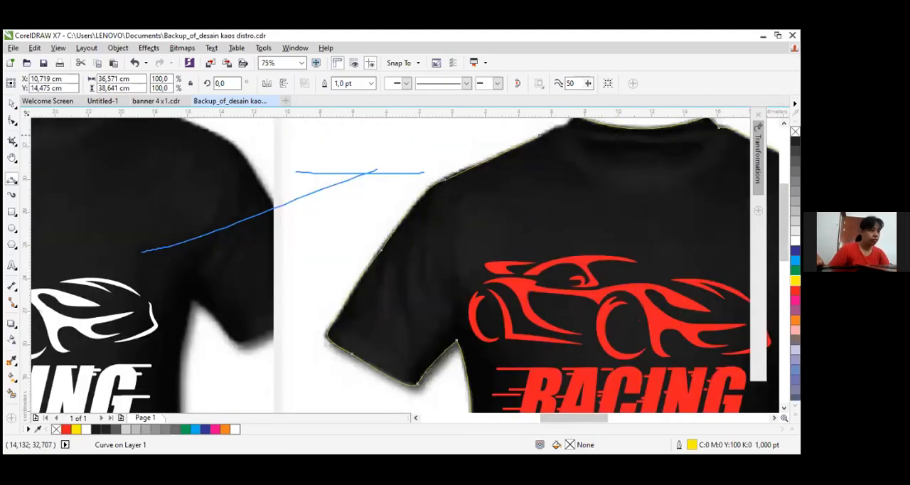
{"action": "scroll", "coordinate": [576, 213], "scroll_direction": "up", "scroll_amount": 3}
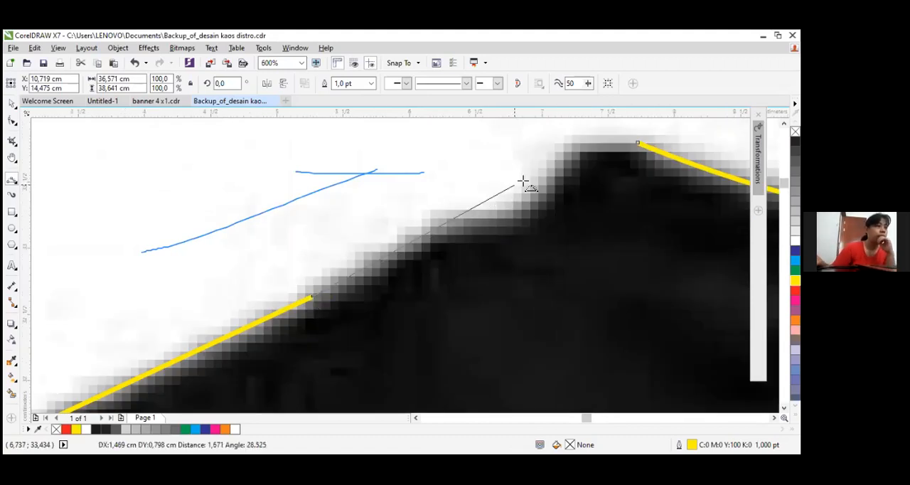
{"action": "left_click", "coordinate": [638, 143]}
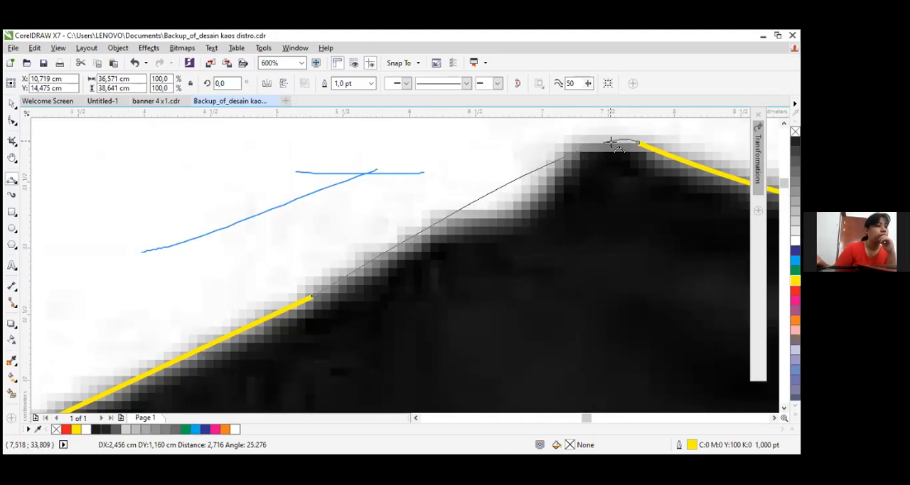
{"action": "left_click", "coordinate": [638, 144]}
{"action": "scroll", "coordinate": [658, 203], "scroll_direction": "down", "scroll_amount": 6}
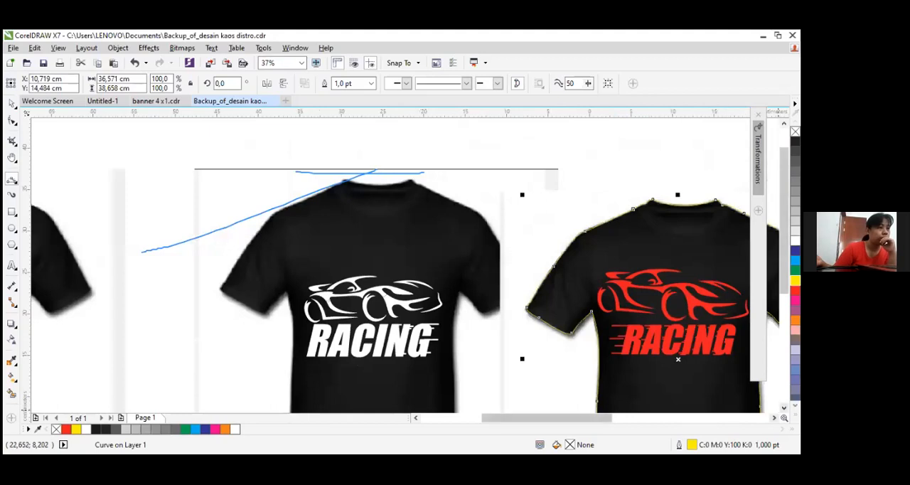
Fill the closed shirt outline with cyan and check how well it follows the collar, shoulders and sleeves
{"action": "scroll", "coordinate": [411, 178], "scroll_direction": "right", "scroll_amount": 3}
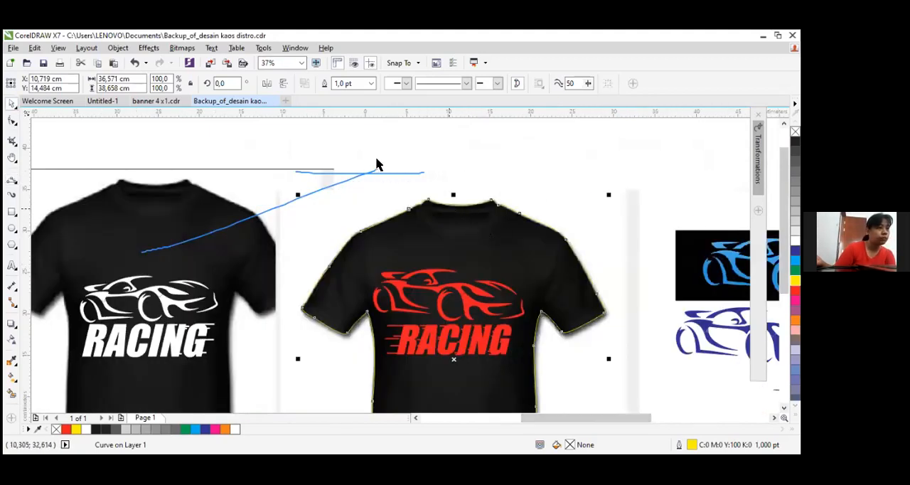
{"action": "scroll", "coordinate": [409, 195], "scroll_direction": "up", "scroll_amount": 2}
{"action": "scroll", "coordinate": [409, 194], "scroll_direction": "up", "scroll_amount": 1}
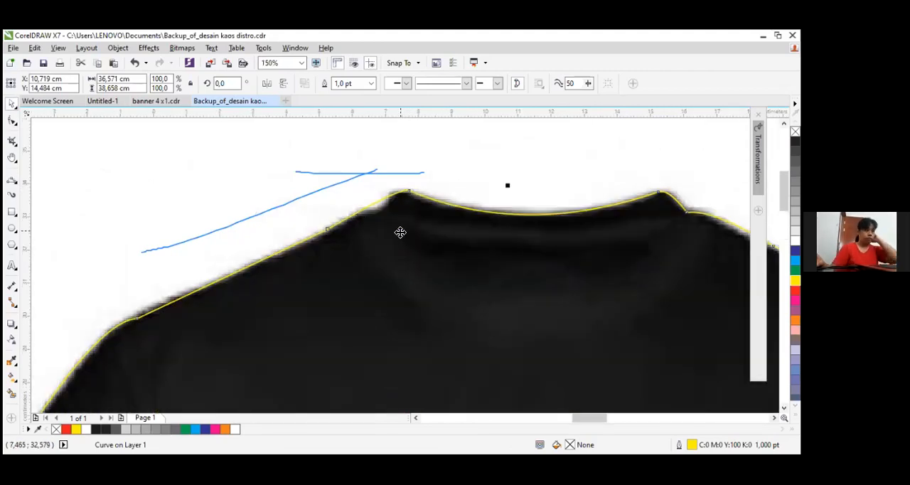
{"action": "scroll", "coordinate": [502, 230], "scroll_direction": "down", "scroll_amount": 1}
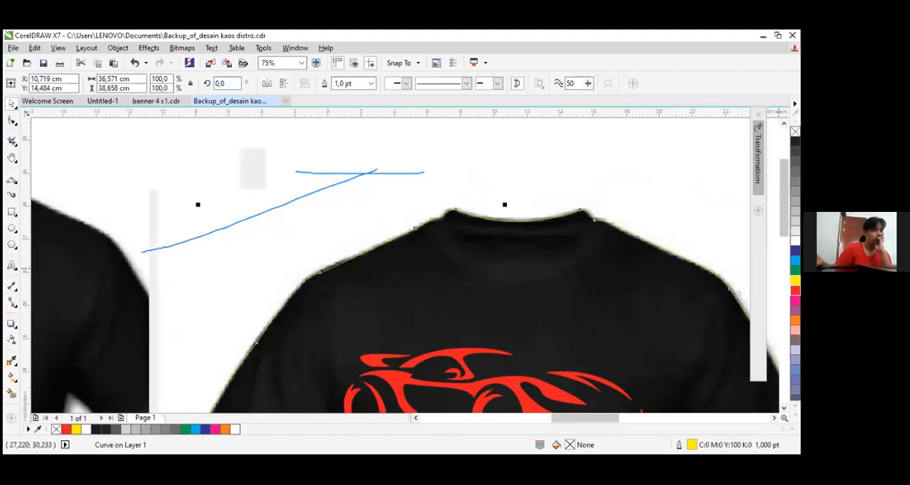
{"action": "left_click", "coordinate": [795, 260]}
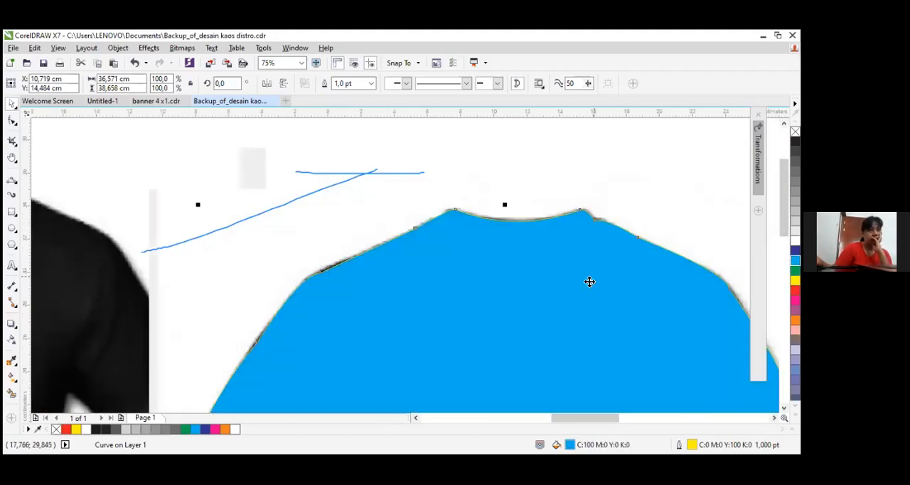
{"action": "scroll", "coordinate": [605, 320], "scroll_direction": "down", "scroll_amount": 2}
{"action": "scroll", "coordinate": [620, 318], "scroll_direction": "up", "scroll_amount": 1}
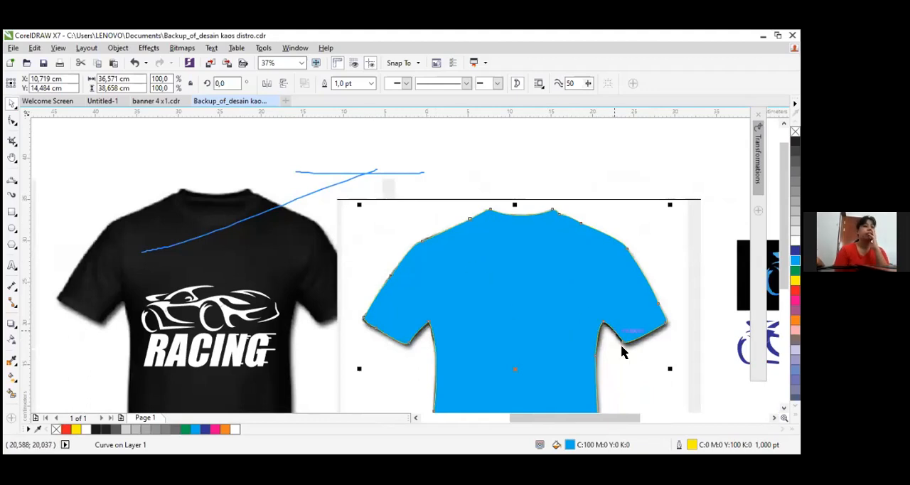
{"action": "scroll", "coordinate": [504, 213], "scroll_direction": "up", "scroll_amount": 5}
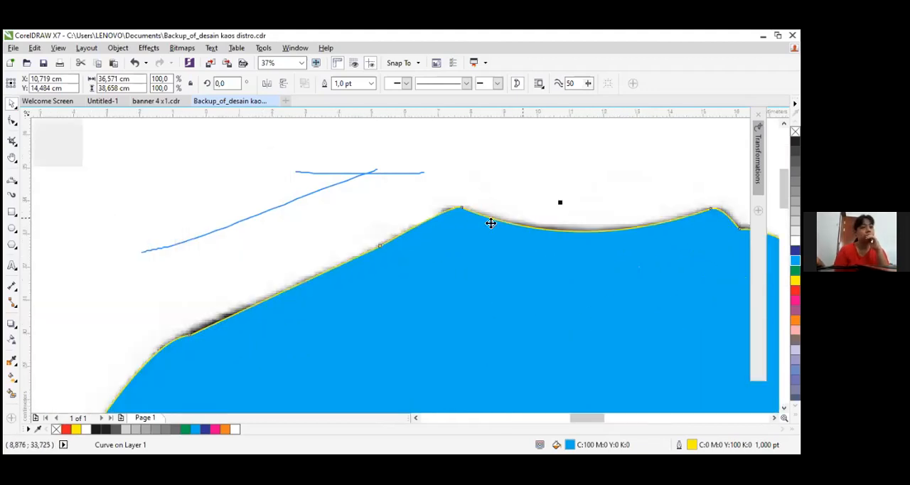
{"action": "scroll", "coordinate": [545, 335], "scroll_direction": "down", "scroll_amount": 7}
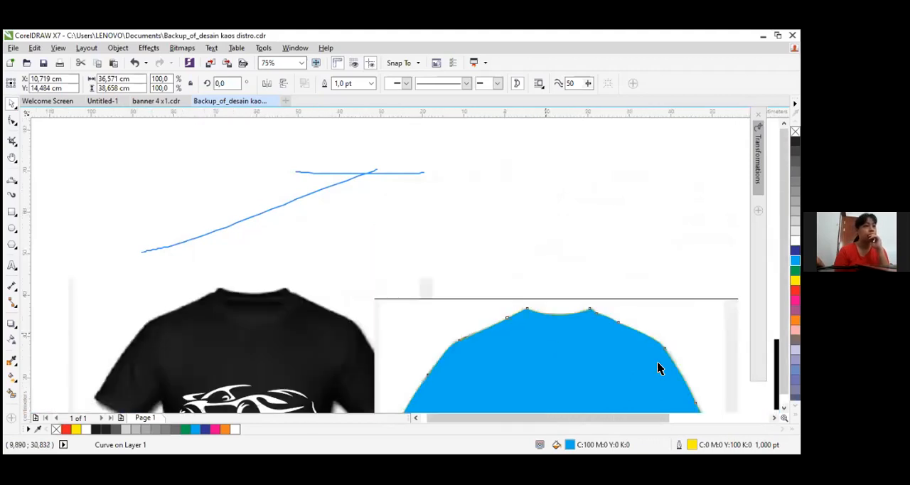
Try black and several gray fills on the traced shirt shape, settling on 40% black
{"action": "left_click", "coordinate": [795, 142]}
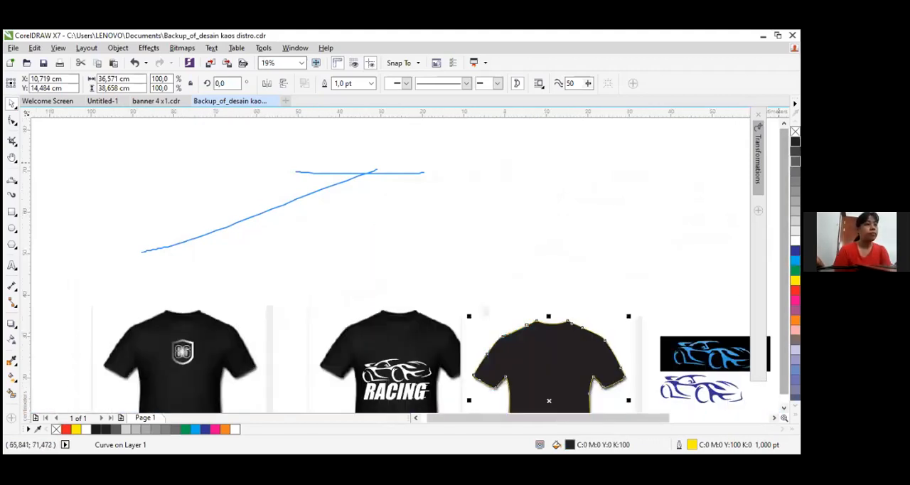
{"action": "left_click", "coordinate": [795, 151]}
{"action": "left_click", "coordinate": [796, 162]}
{"action": "left_click", "coordinate": [796, 181]}
{"action": "left_click", "coordinate": [795, 201]}
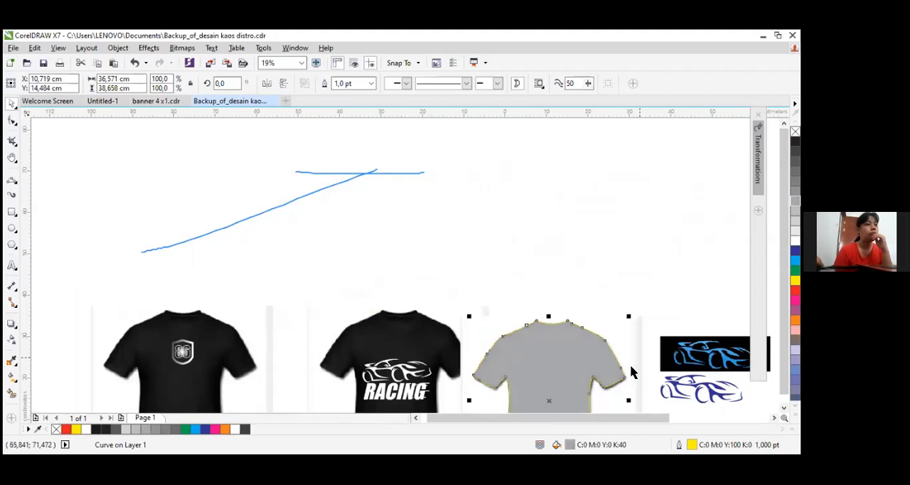
Remove the shirt shape's outline and move the shape to the right of the original T-shirt, centred at about X 38.3, Y 7.6 cm
{"action": "left_click", "coordinate": [371, 83]}
{"action": "left_click", "coordinate": [346, 93]}
{"action": "left_click", "coordinate": [417, 169]}
{"action": "left_click_drag", "start_coordinate": [381, 293], "coordinate": [497, 232]}
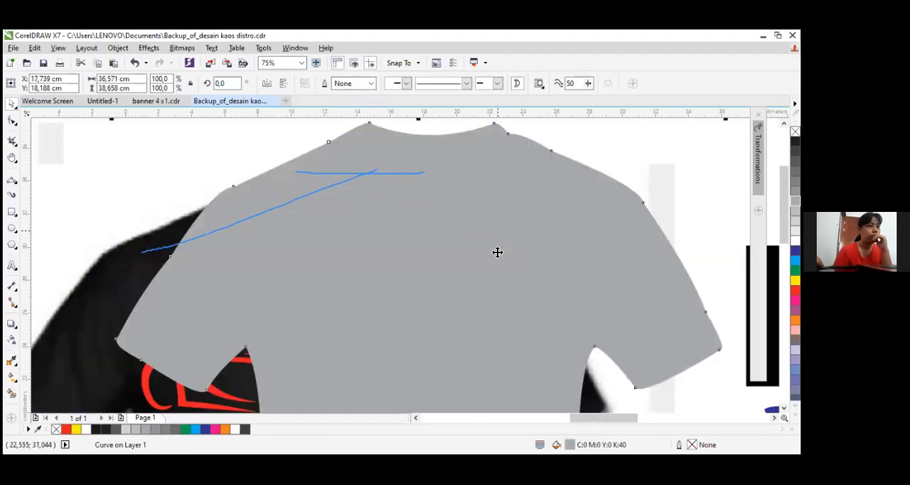
{"action": "scroll", "coordinate": [498, 235], "scroll_direction": "down", "scroll_amount": 2}
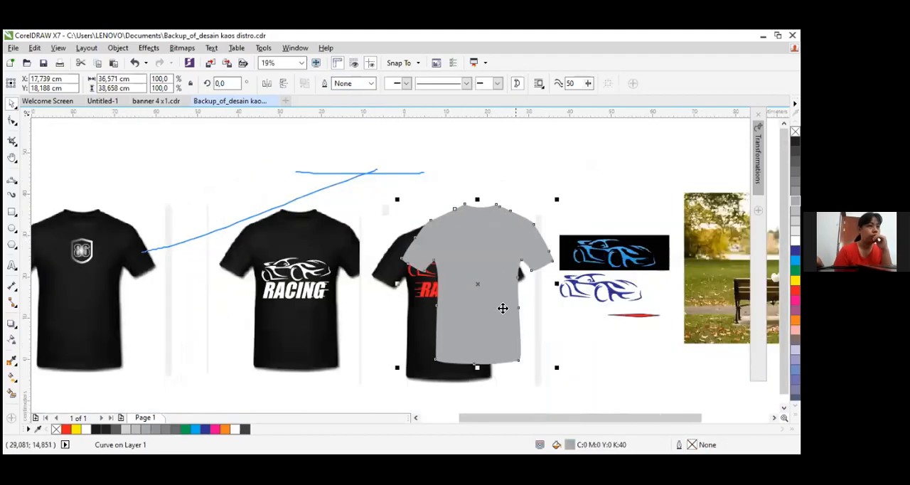
{"action": "scroll", "coordinate": [583, 344], "scroll_direction": "up", "scroll_amount": 1}
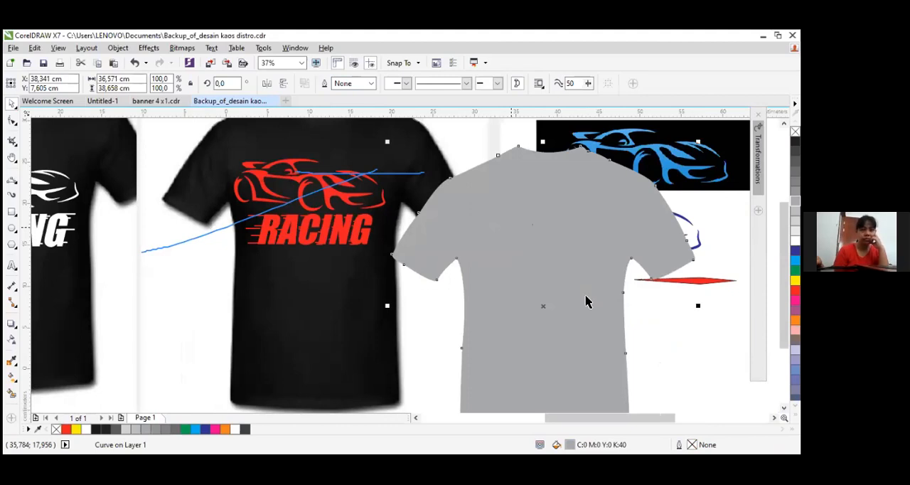
Delete the gray traced shirt shape
{"action": "left_click", "coordinate": [16, 184]}
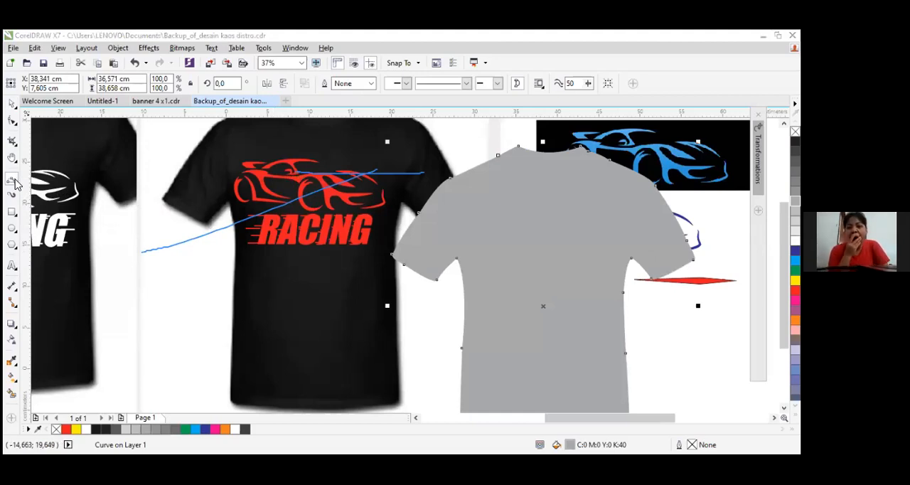
{"action": "left_click", "coordinate": [14, 105]}
{"action": "scroll", "coordinate": [586, 165], "scroll_direction": "up", "scroll_amount": 1}
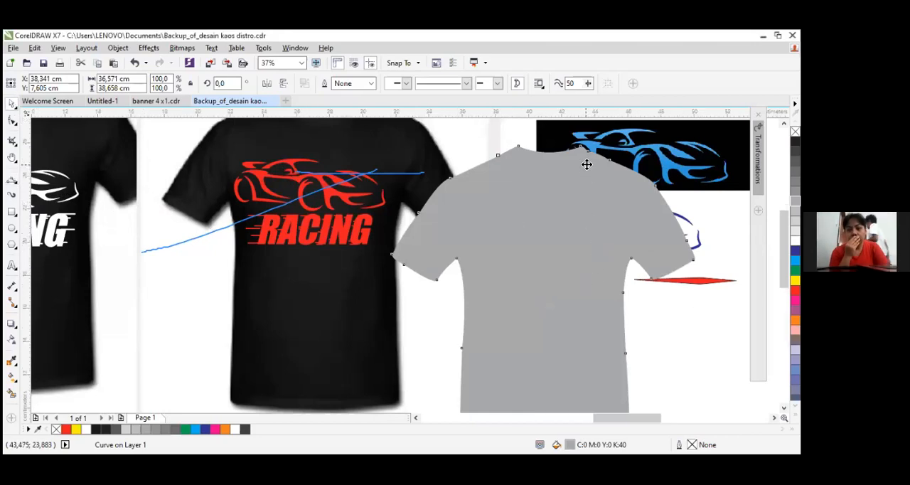
{"action": "scroll", "coordinate": [587, 165], "scroll_direction": "up", "scroll_amount": 1}
{"action": "scroll", "coordinate": [628, 400], "scroll_direction": "down", "scroll_amount": 1}
{"action": "scroll", "coordinate": [628, 400], "scroll_direction": "down", "scroll_amount": 1}
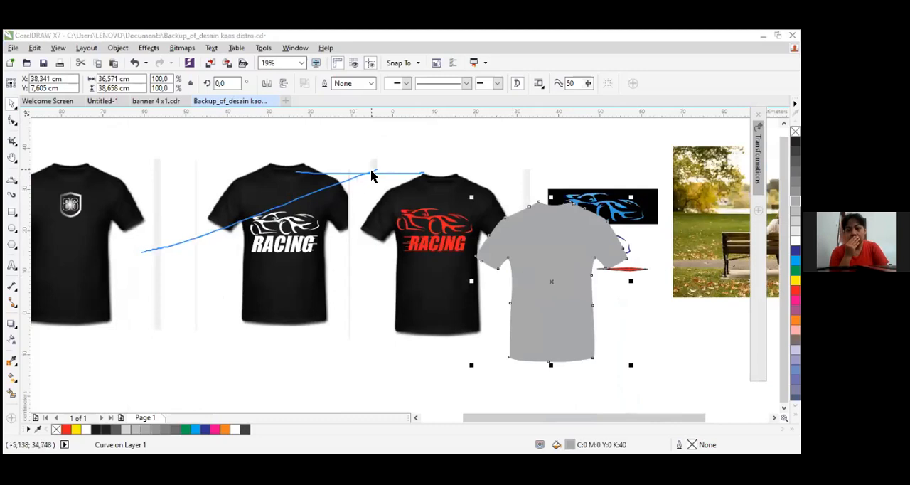
{"action": "key", "text": "Delete"}
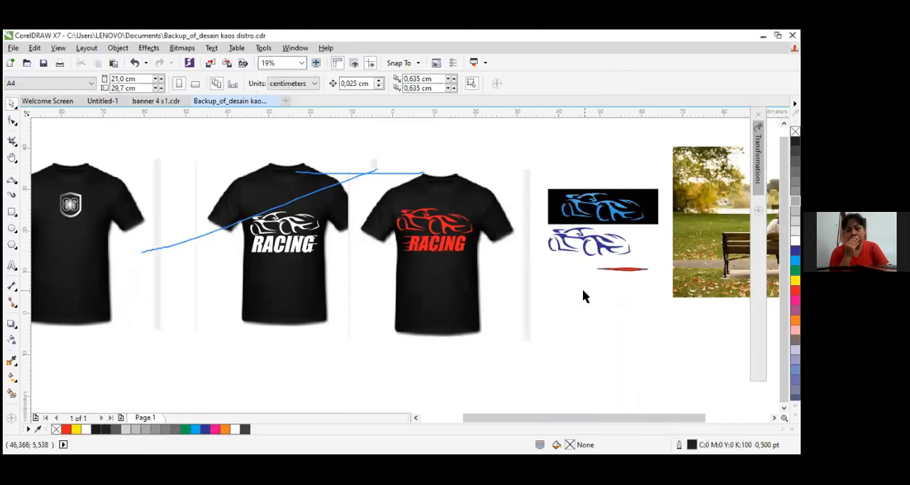
Undo the shirt shape's deletion, moves, outline removal and fills, back to the unfilled yellow outline over the original red-print T-shirt
{"action": "left_click", "coordinate": [134, 62]}
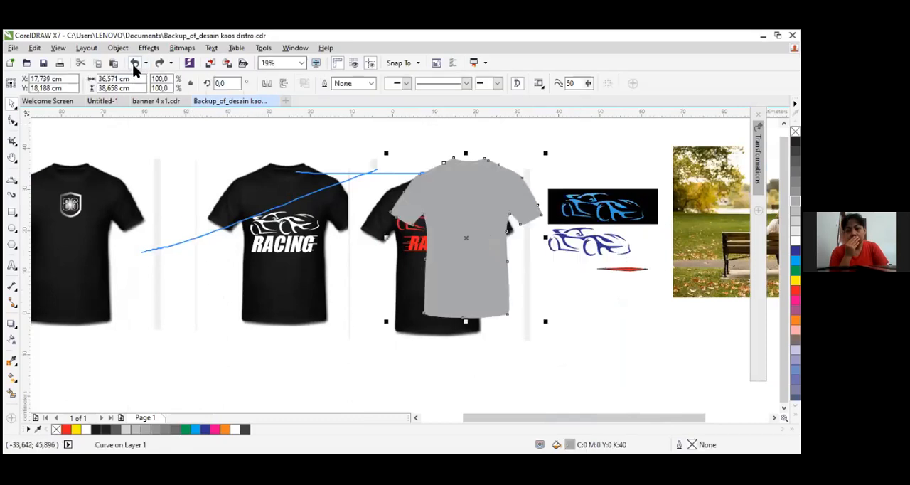
{"action": "left_click", "coordinate": [134, 62]}
{"action": "left_click", "coordinate": [134, 62]}
{"action": "left_click", "coordinate": [134, 62]}
{"action": "left_click", "coordinate": [135, 63]}
{"action": "left_click", "coordinate": [135, 63]}
{"action": "left_click", "coordinate": [135, 63]}
{"action": "left_click", "coordinate": [135, 62]}
{"action": "left_click", "coordinate": [134, 62]}
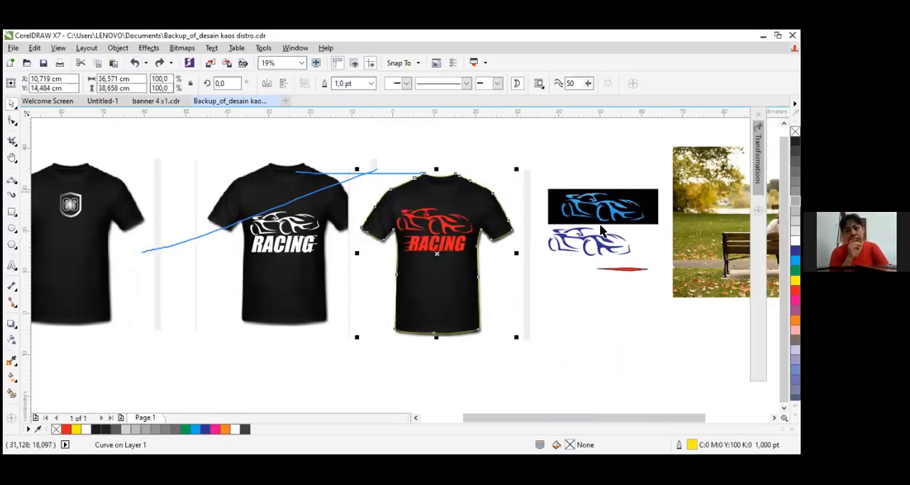
Select the yellow shirt outline with the red racing T-shirt artwork and intersect them into a shirt-shaped cut-out
{"action": "scroll", "coordinate": [484, 214], "scroll_direction": "up", "scroll_amount": 1}
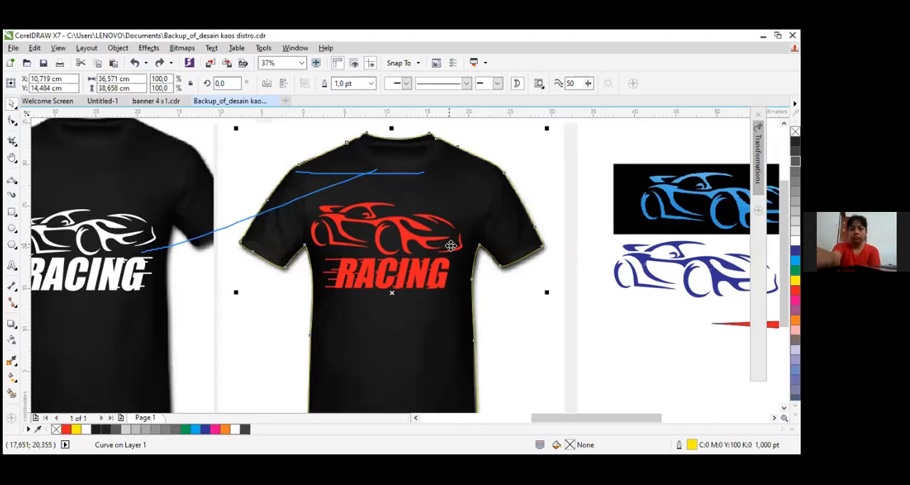
{"action": "left_click", "coordinate": [498, 301], "text": "shift"}
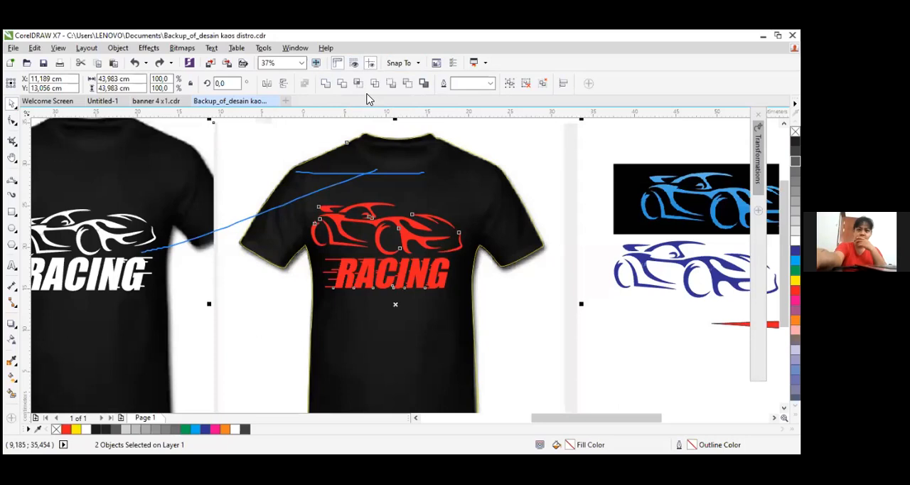
{"action": "left_click", "coordinate": [359, 85]}
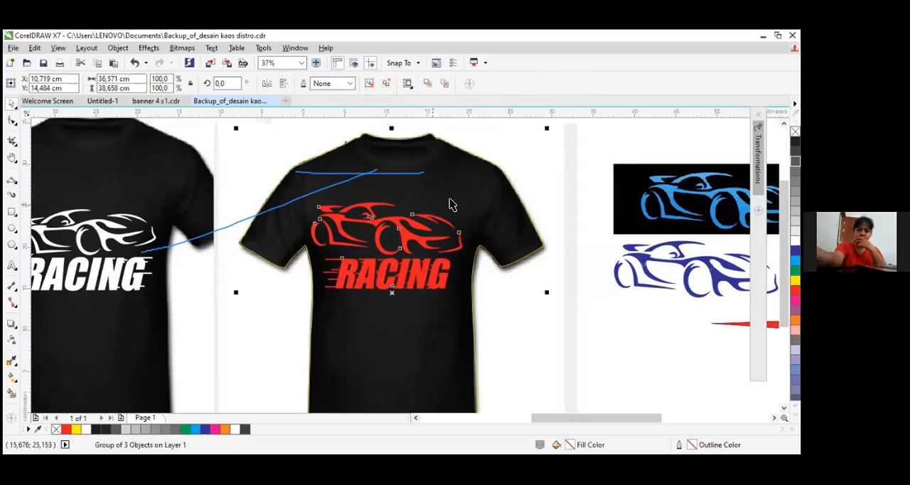
{"action": "scroll", "coordinate": [451, 203], "scroll_direction": "down", "scroll_amount": 2}
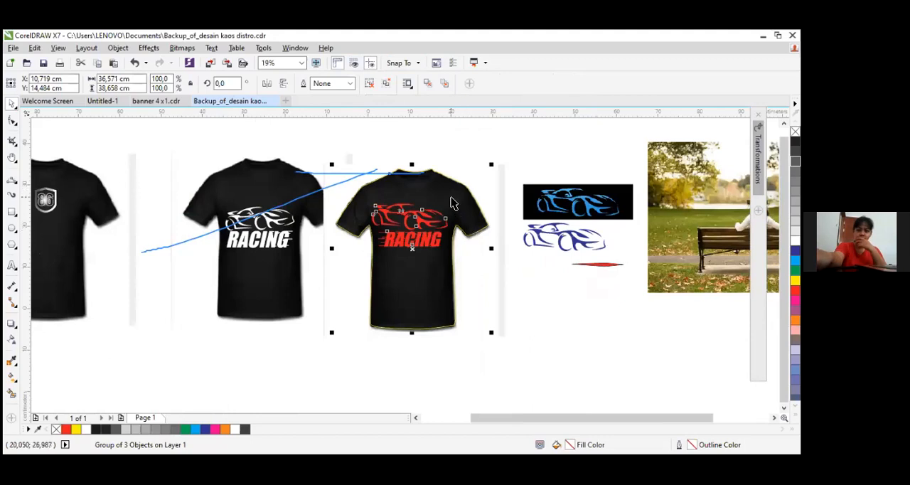
Move the yellow shirt outline off the T-shirt to about X 52.2, Y 1.8 cm
{"action": "left_click", "coordinate": [448, 196]}
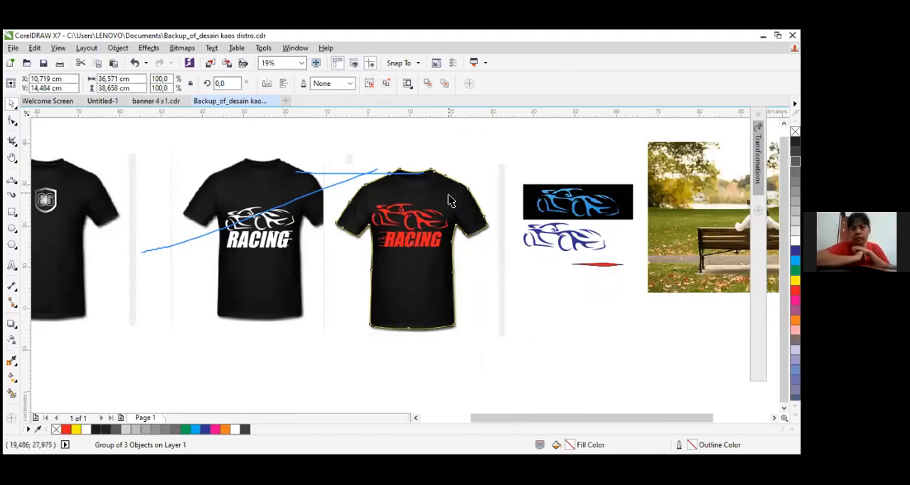
{"action": "left_click_drag", "start_coordinate": [449, 196], "coordinate": [452, 204]}
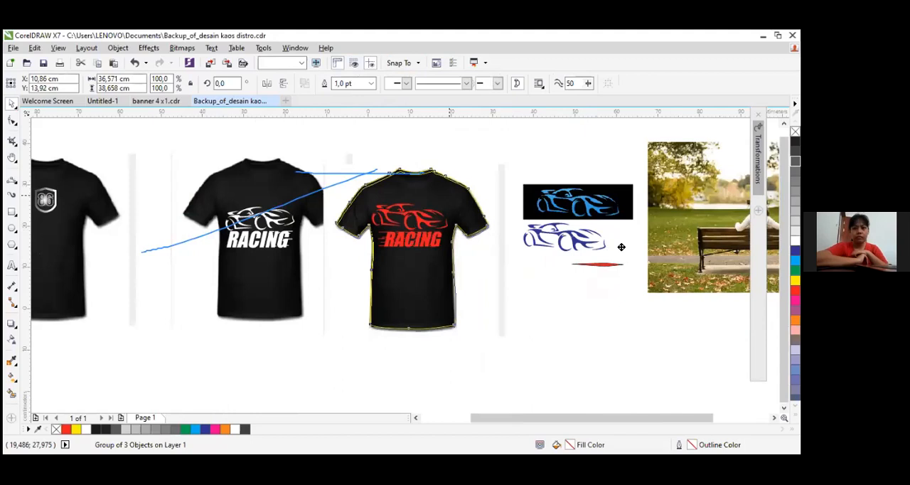
{"action": "left_click_drag", "start_coordinate": [622, 247], "coordinate": [622, 246]}
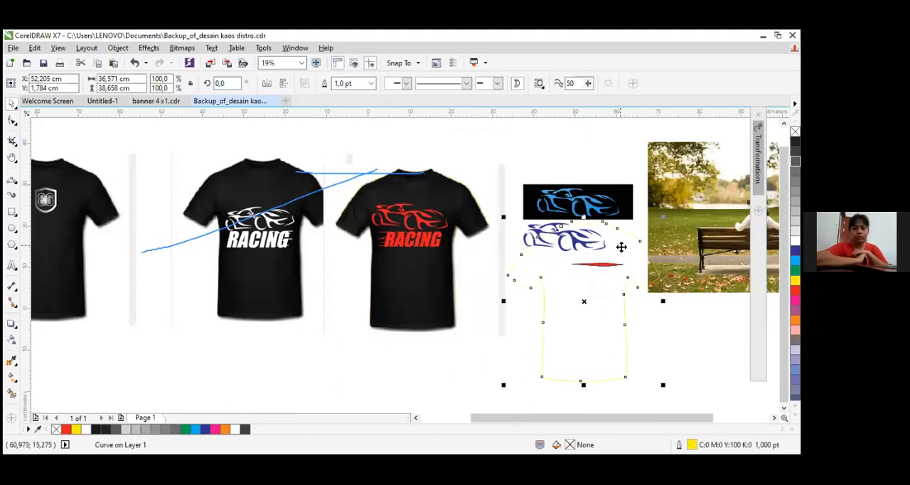
Move the cut-out T-shirt off the original to about X 19.3, Y -0.8 cm, inspecting its collar and shoulder edges
{"action": "left_click", "coordinate": [439, 186]}
{"action": "left_click_drag", "start_coordinate": [439, 187], "coordinate": [356, 280]}
{"action": "scroll", "coordinate": [330, 331], "scroll_direction": "up", "scroll_amount": 2}
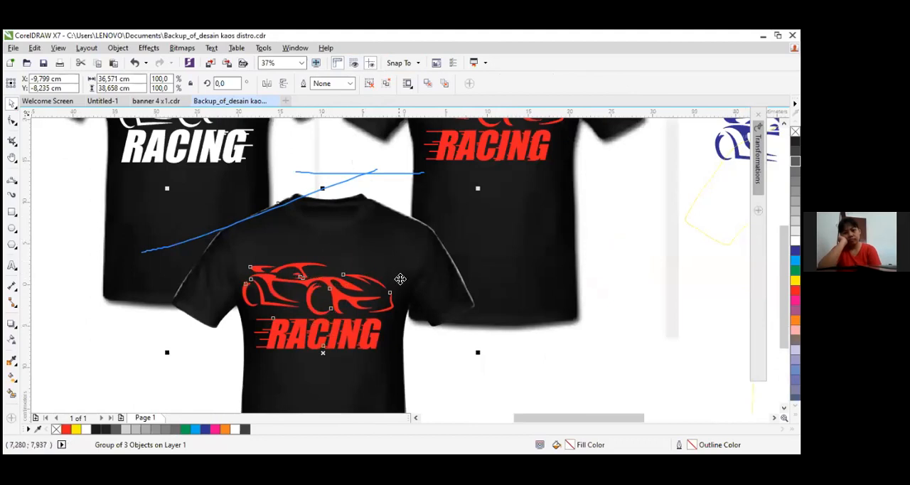
{"action": "scroll", "coordinate": [398, 288], "scroll_direction": "down", "scroll_amount": 4}
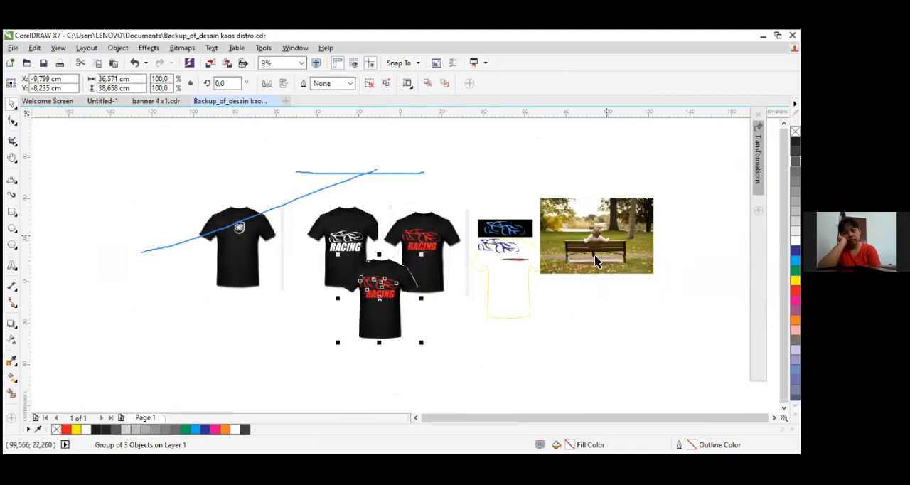
{"action": "scroll", "coordinate": [596, 262], "scroll_direction": "up", "scroll_amount": 2}
{"action": "left_click_drag", "start_coordinate": [179, 320], "coordinate": [242, 313]}
{"action": "scroll", "coordinate": [244, 270], "scroll_direction": "up", "scroll_amount": 4}
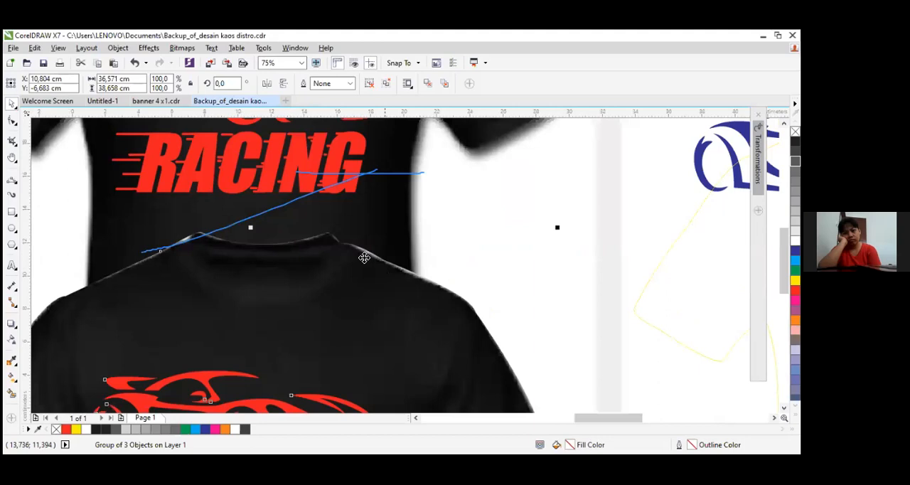
{"action": "scroll", "coordinate": [576, 207], "scroll_direction": "down", "scroll_amount": 4}
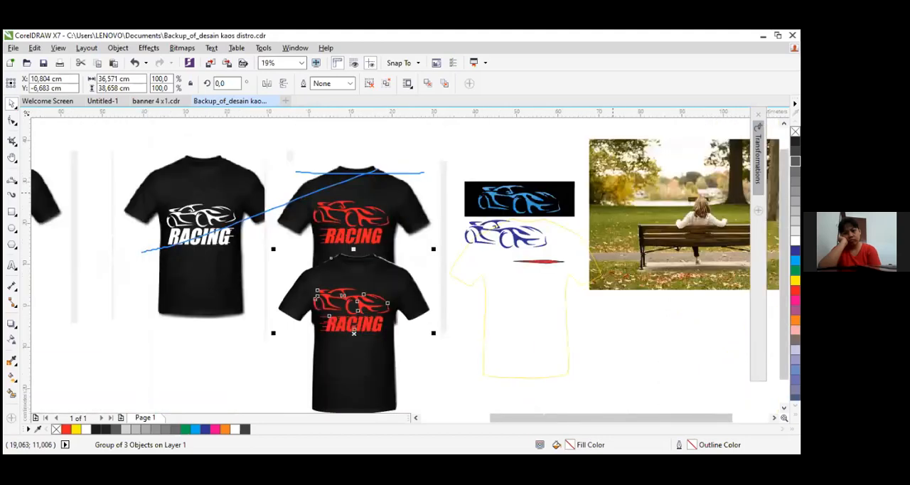
{"action": "scroll", "coordinate": [713, 220], "scroll_direction": "up", "scroll_amount": 2}
{"action": "scroll", "coordinate": [693, 200], "scroll_direction": "up", "scroll_amount": 2}
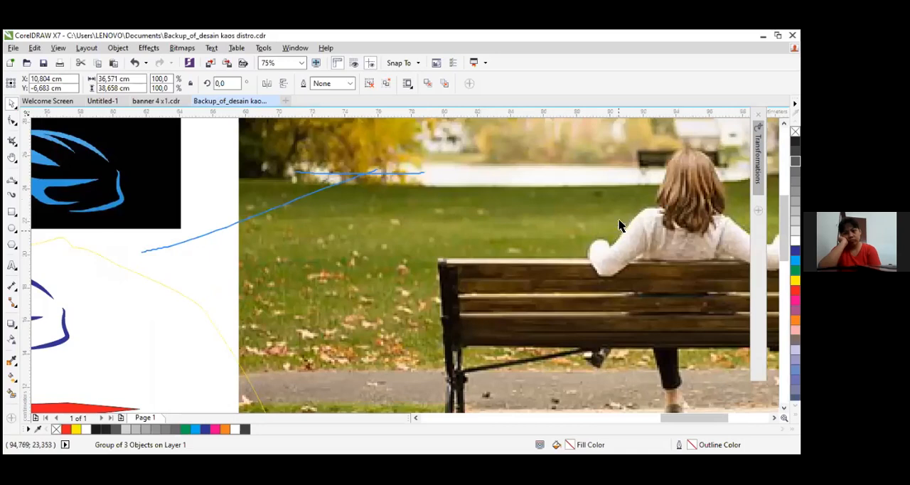
{"action": "scroll", "coordinate": [182, 330], "scroll_direction": "down", "scroll_amount": 3}
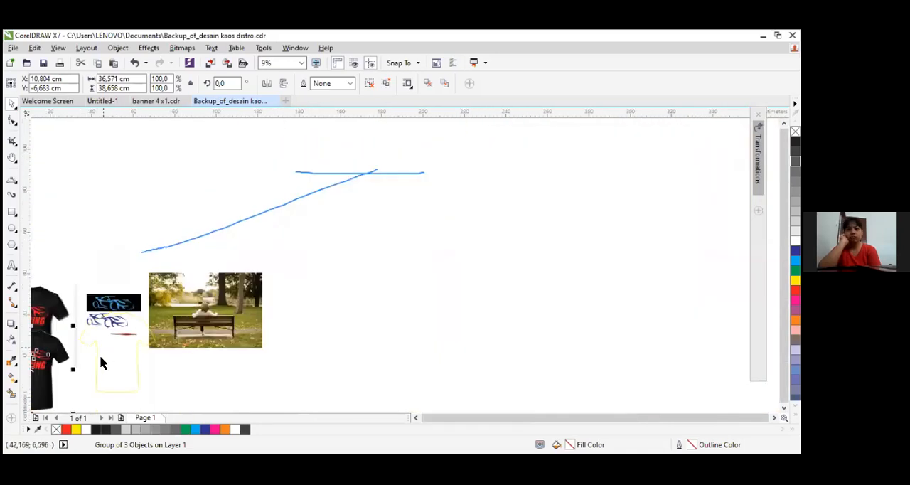
{"action": "left_click_drag", "start_coordinate": [448, 418], "coordinate": [358, 408]}
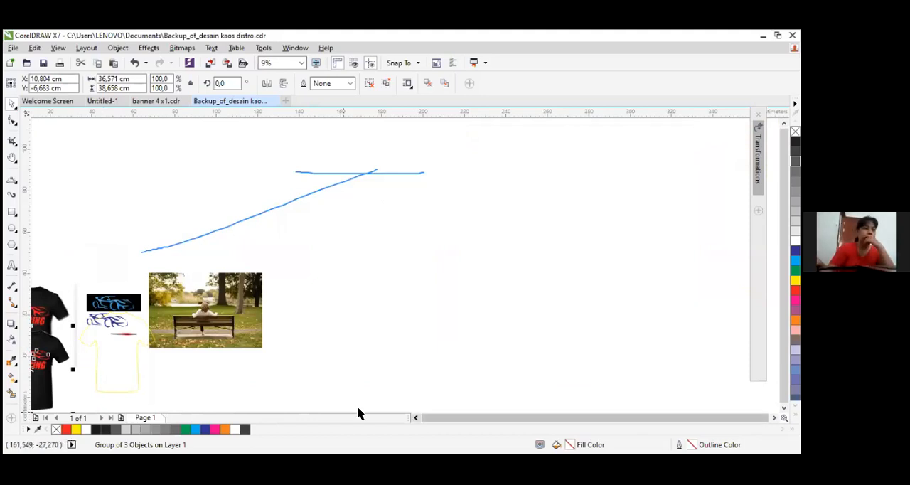
{"action": "scroll", "coordinate": [257, 365], "scroll_direction": "up", "scroll_amount": 2}
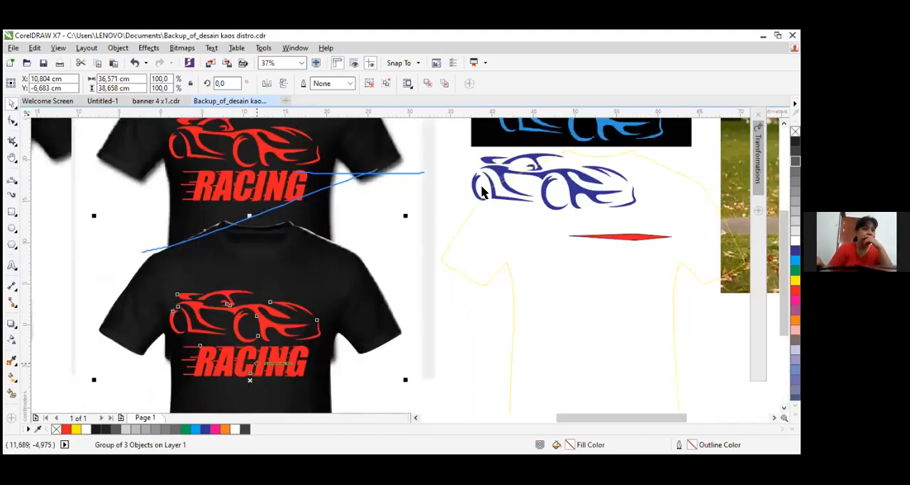
{"action": "left_click_drag", "start_coordinate": [258, 364], "coordinate": [328, 317]}
Delete the yellow shirt outline beside the cut-out T-shirt and leave nothing selected
{"action": "left_click", "coordinate": [553, 262]}
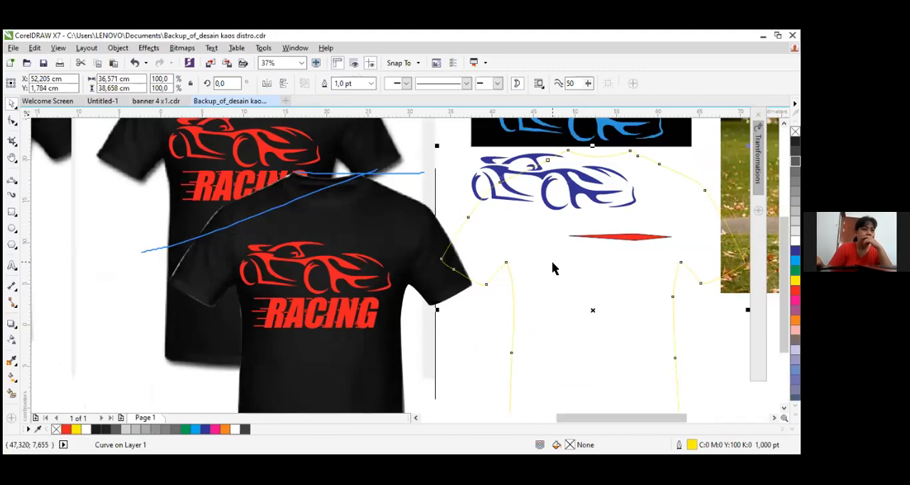
{"action": "key", "text": "Delete"}
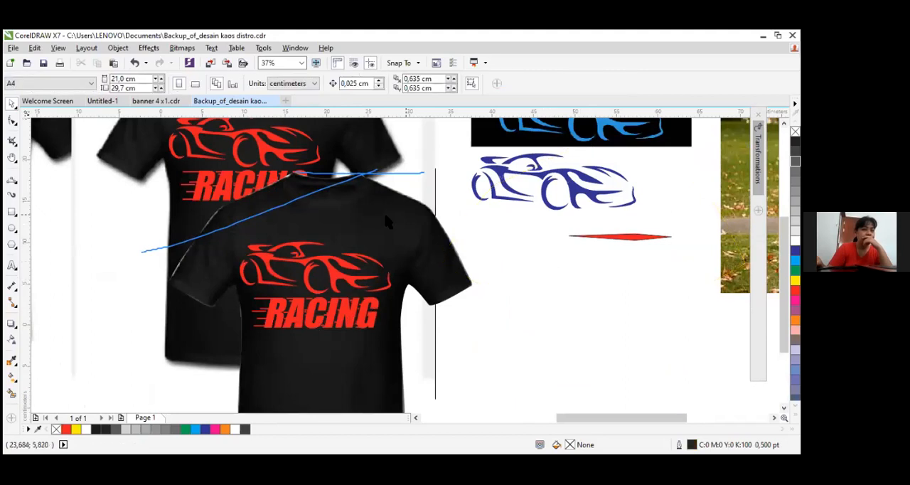
{"action": "left_click", "coordinate": [544, 204]}
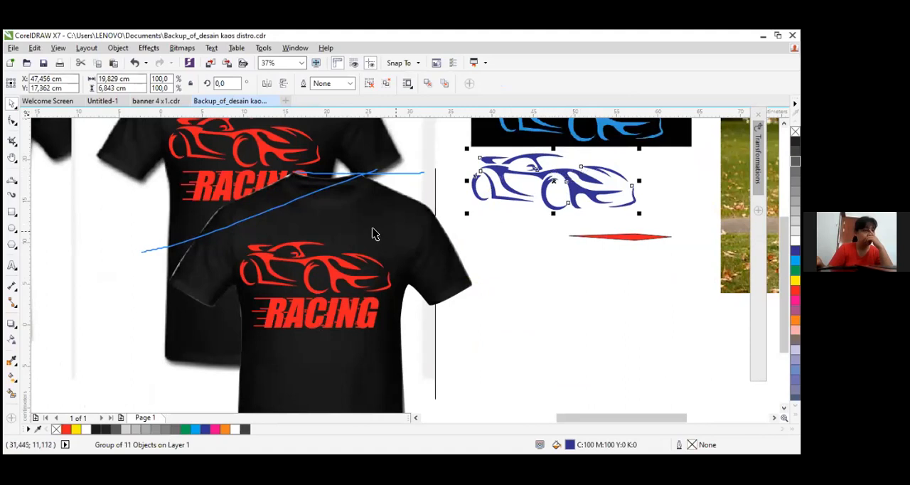
{"action": "left_click", "coordinate": [364, 254]}
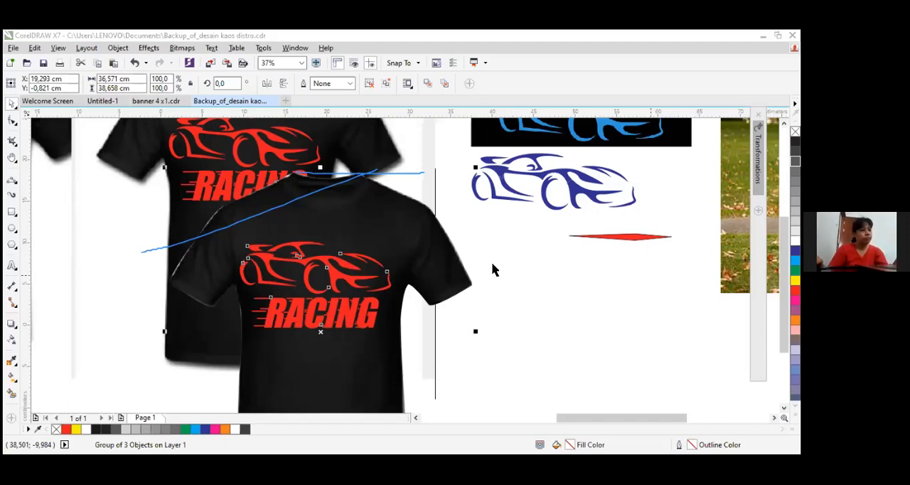
{"action": "left_click", "coordinate": [518, 300]}
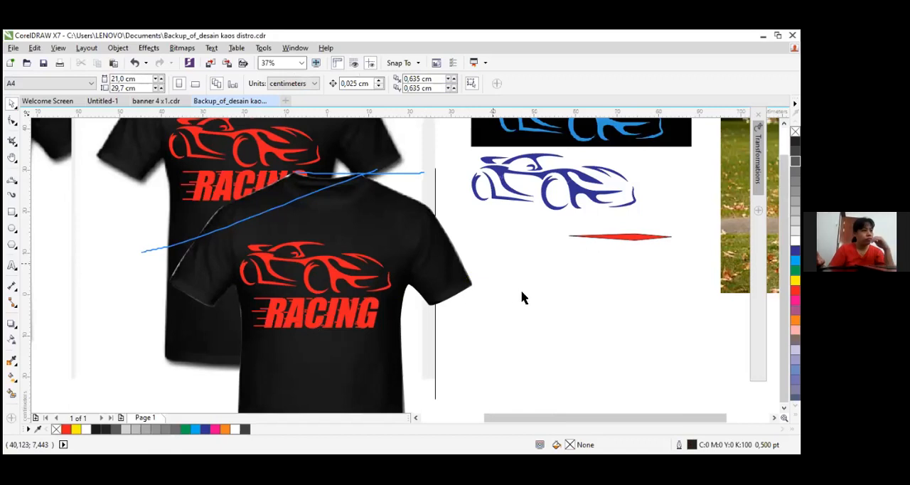
Move the park bench photo closer to the T-shirts, centred at about X 70.6, Y 2.3 cm
{"action": "scroll", "coordinate": [509, 307], "scroll_direction": "down", "scroll_amount": 1}
{"action": "scroll", "coordinate": [354, 346], "scroll_direction": "down", "scroll_amount": 1}
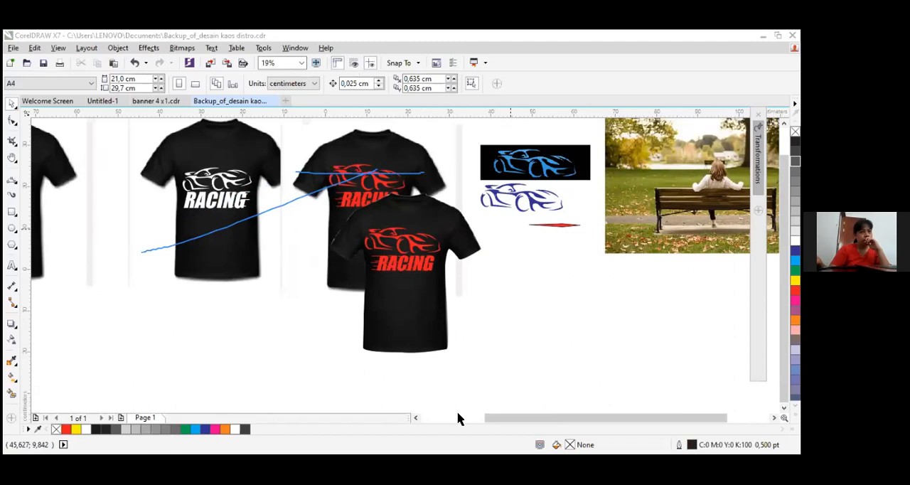
{"action": "left_click_drag", "start_coordinate": [647, 200], "coordinate": [609, 229]}
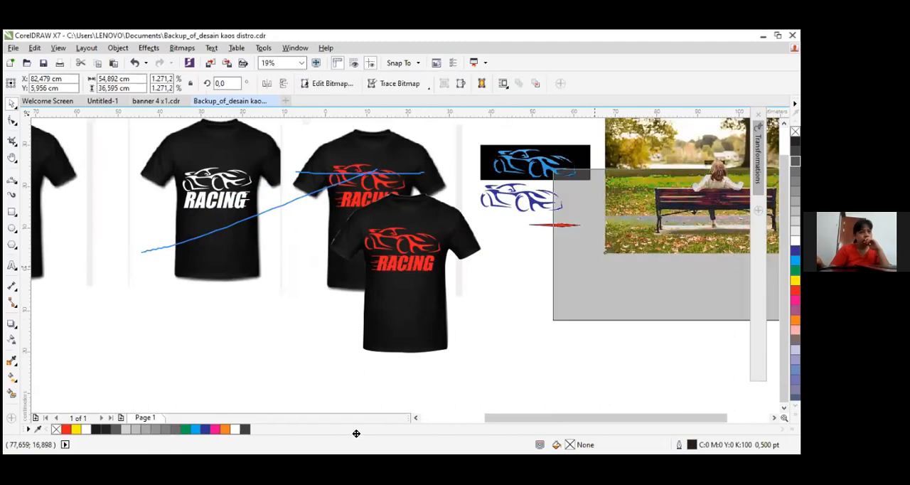
{"action": "left_click_drag", "start_coordinate": [595, 266], "coordinate": [549, 288]}
{"action": "scroll", "coordinate": [642, 259], "scroll_direction": "up", "scroll_amount": 1}
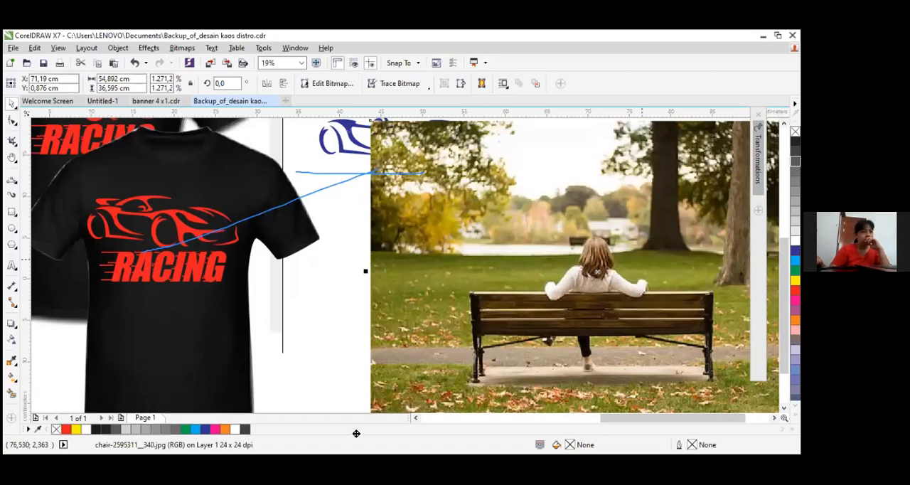
{"action": "scroll", "coordinate": [608, 291], "scroll_direction": "up", "scroll_amount": 1}
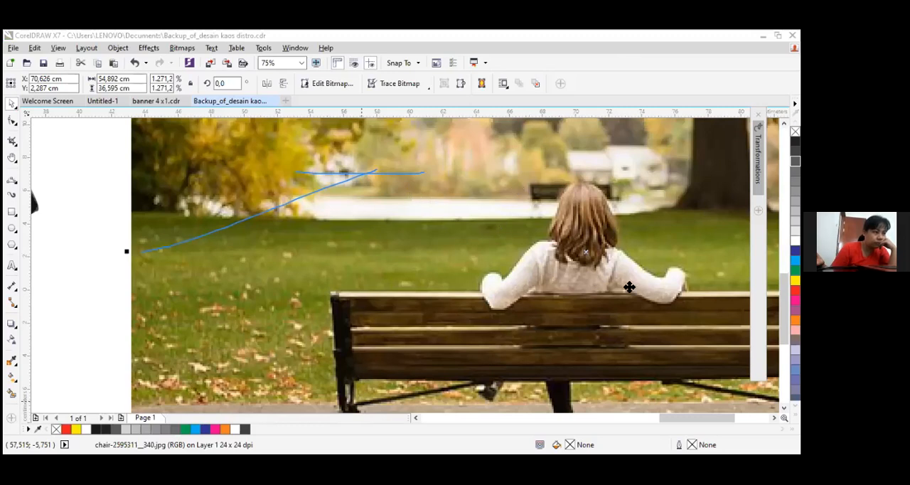
{"action": "scroll", "coordinate": [637, 278], "scroll_direction": "down", "scroll_amount": 2}
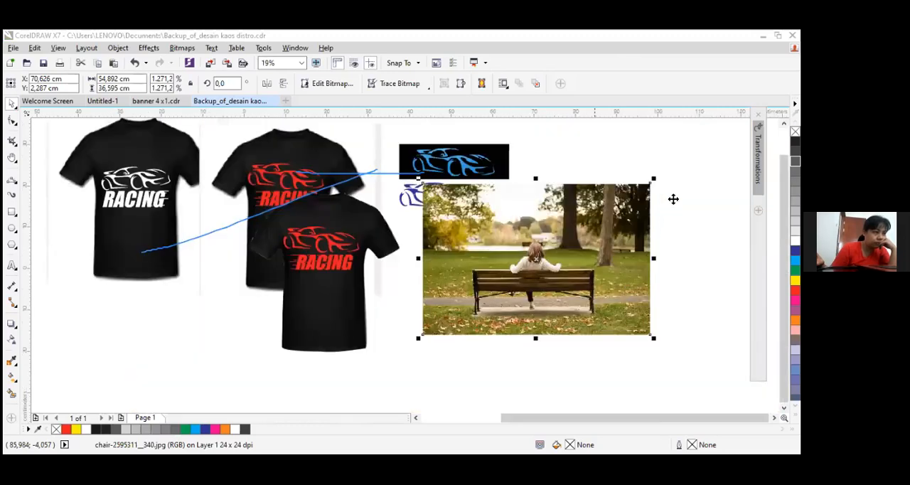
Scale the bench photo down to about 29.8 × 19.9 cm and move it to about X 62, Y -6.9 cm
{"action": "left_click_drag", "start_coordinate": [418, 178], "coordinate": [486, 222]}
{"action": "left_click_drag", "start_coordinate": [650, 243], "coordinate": [672, 201]}
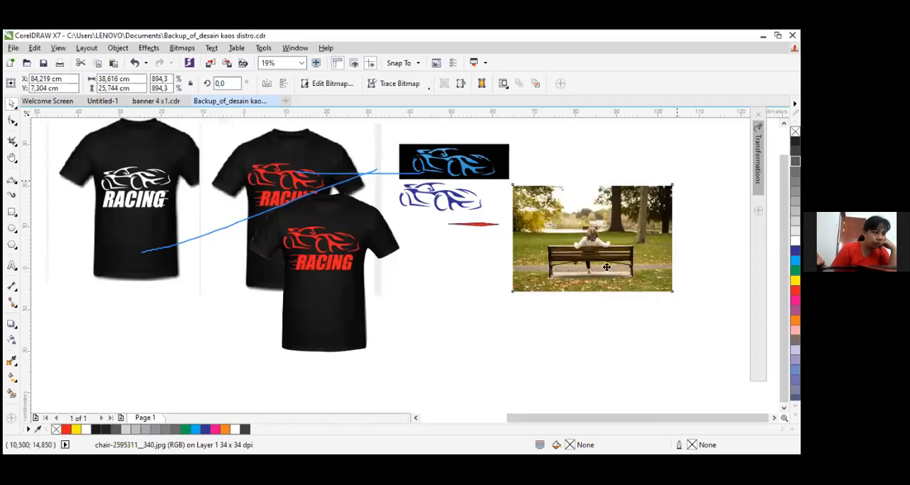
{"action": "left_click_drag", "start_coordinate": [575, 292], "coordinate": [544, 306]}
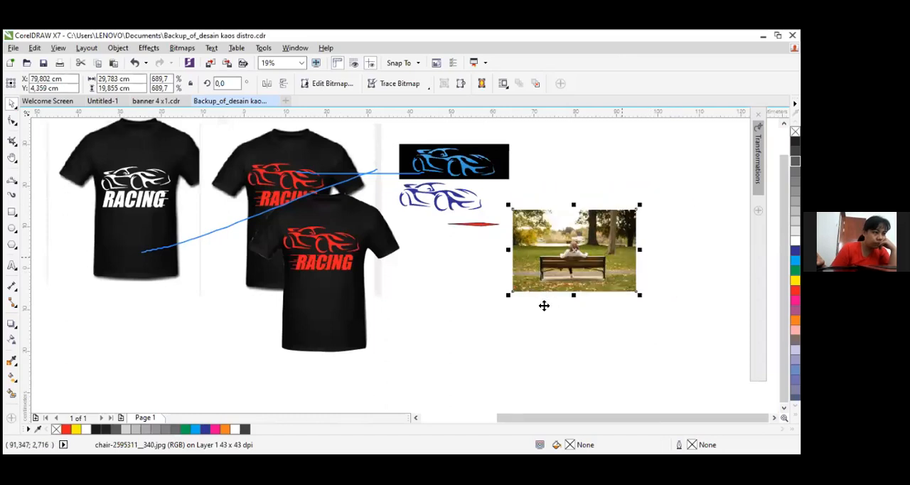
{"action": "left_click_drag", "start_coordinate": [618, 257], "coordinate": [604, 268]}
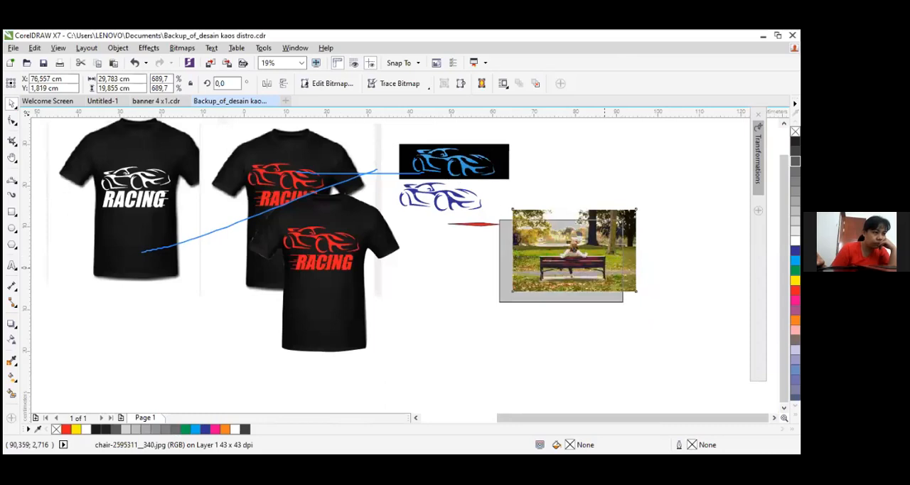
{"action": "left_click_drag", "start_coordinate": [604, 268], "coordinate": [547, 305]}
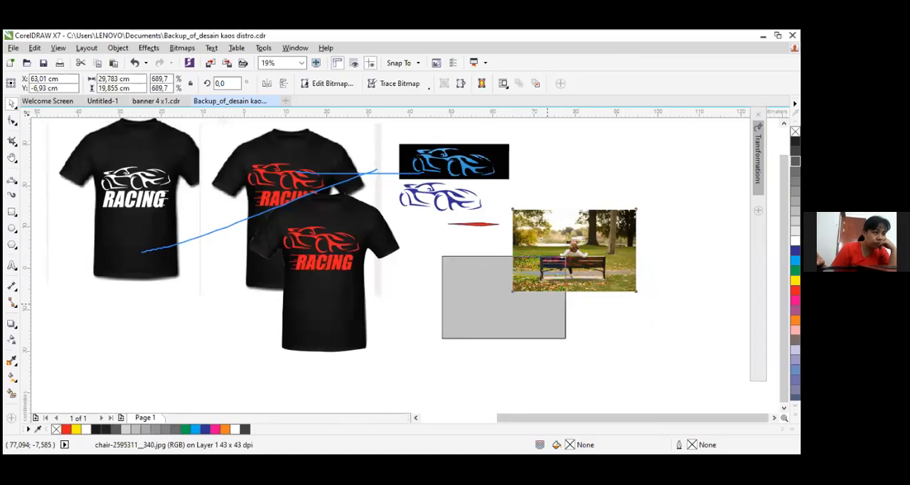
{"action": "left_click_drag", "start_coordinate": [547, 305], "coordinate": [542, 305]}
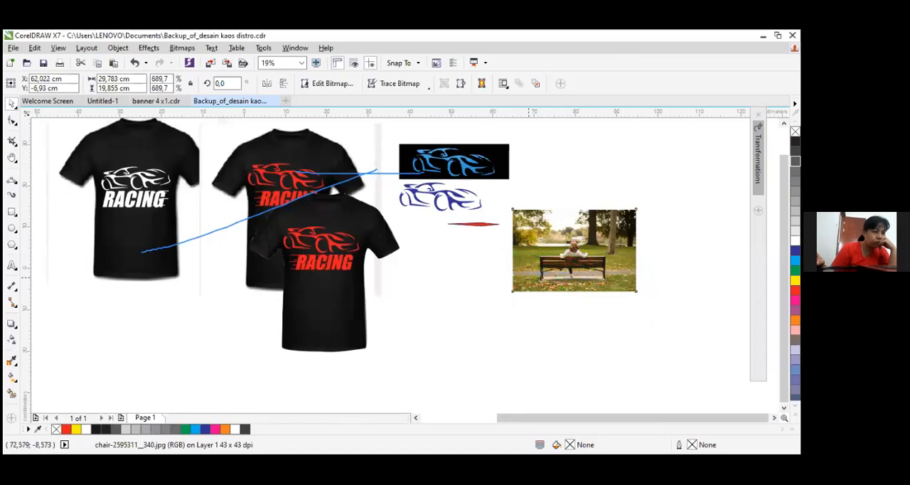